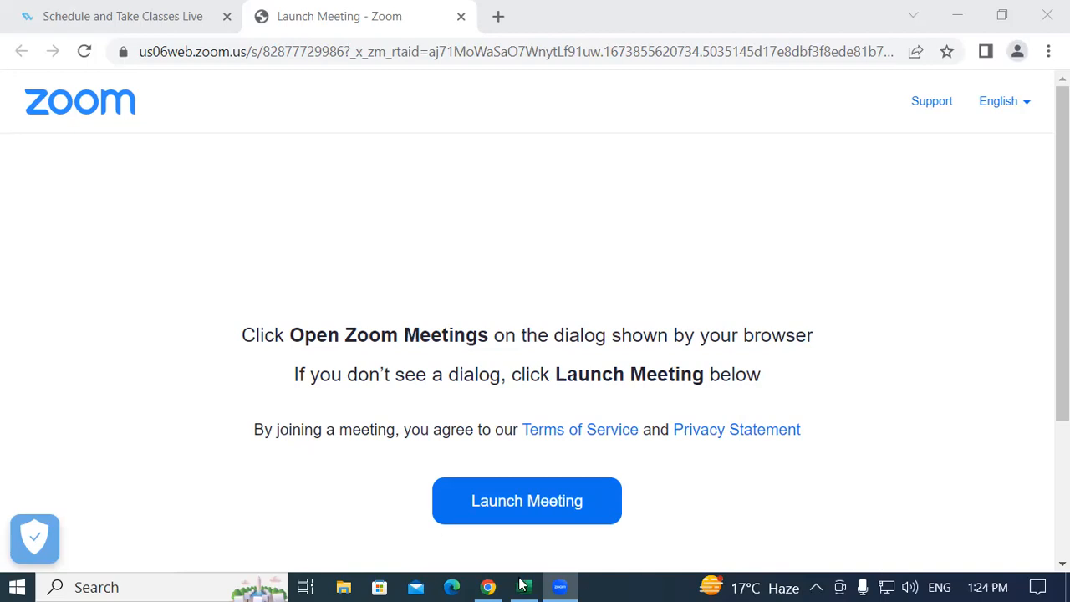
Switch from the Zoom launch page to the Gayatri Computer tax invoice workbook in Excel
click(709, 297)
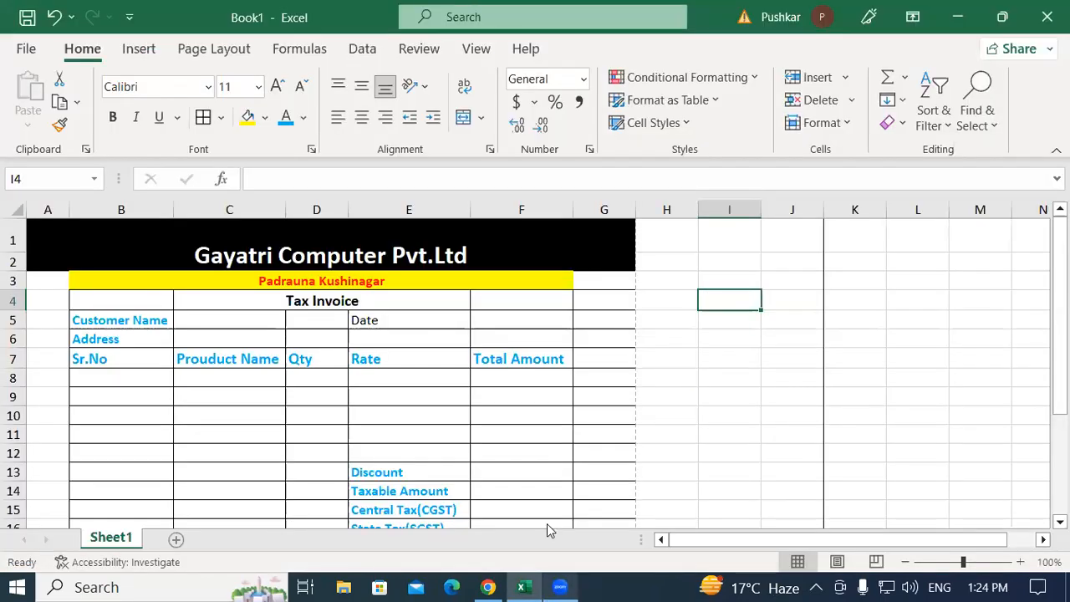
Review the company title, address, Tax Invoice heading and customer label cells of the template
click(605, 280)
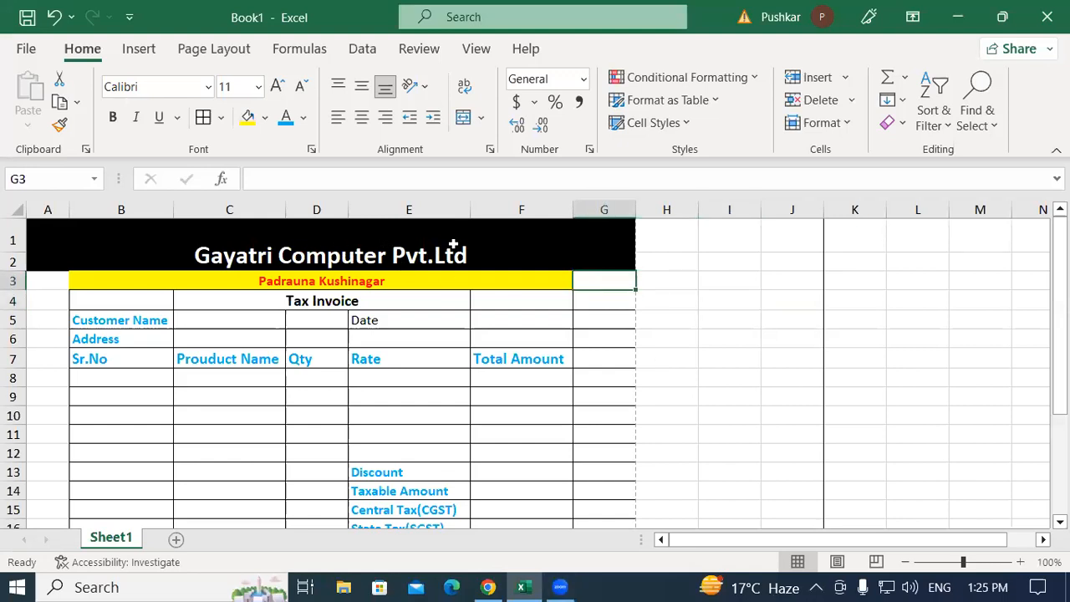
click(284, 264)
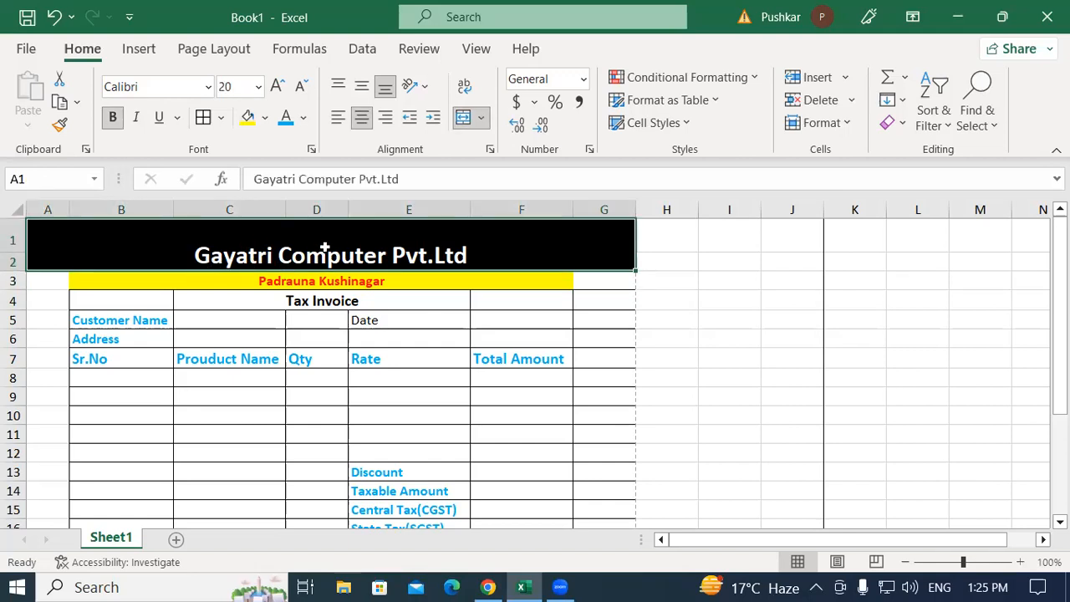
click(606, 280)
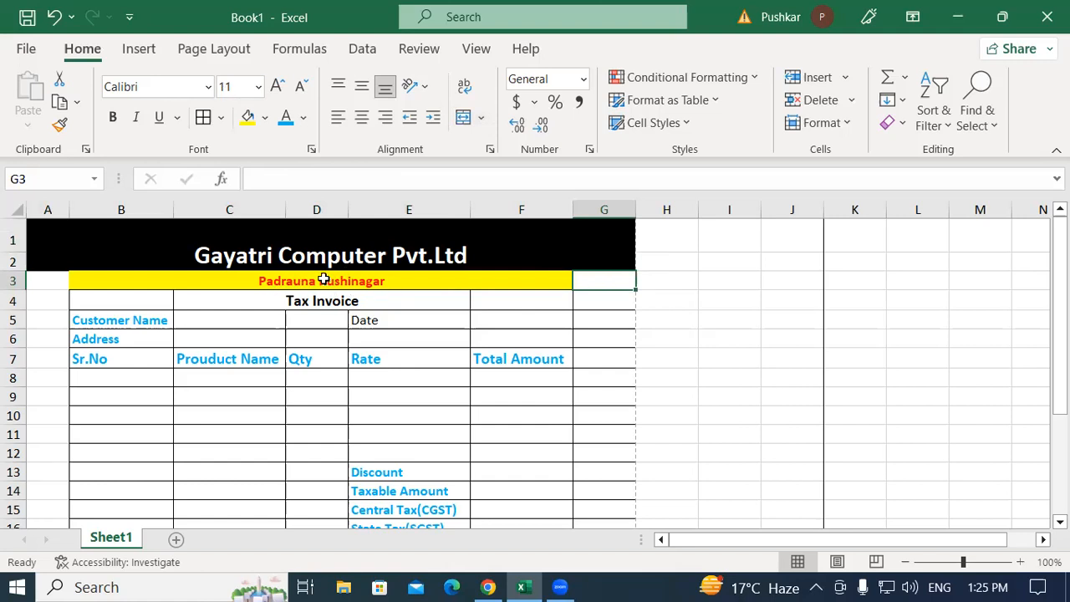
click(356, 281)
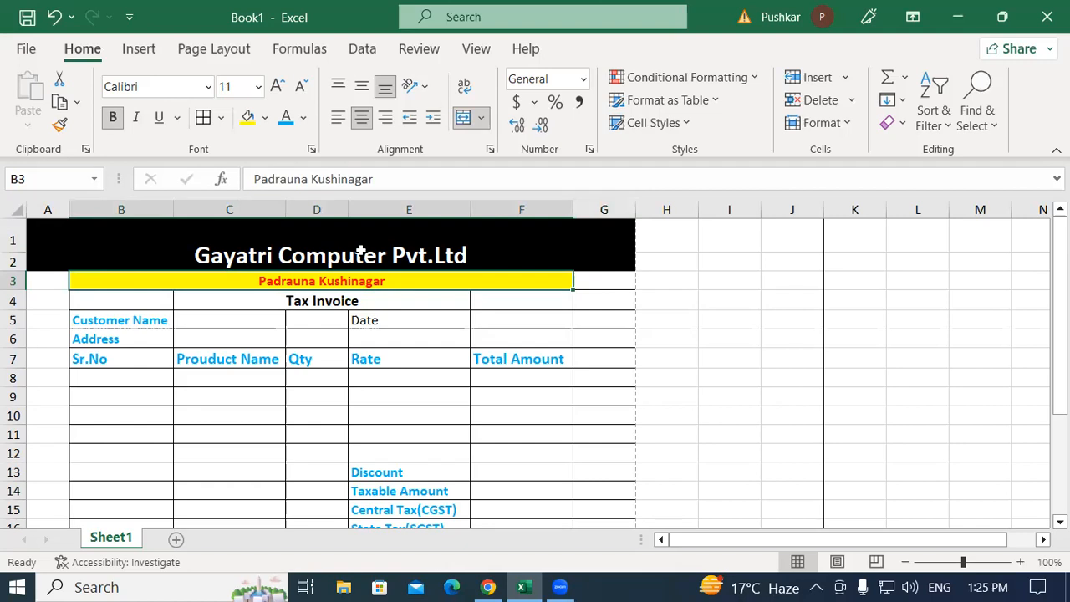
click(310, 302)
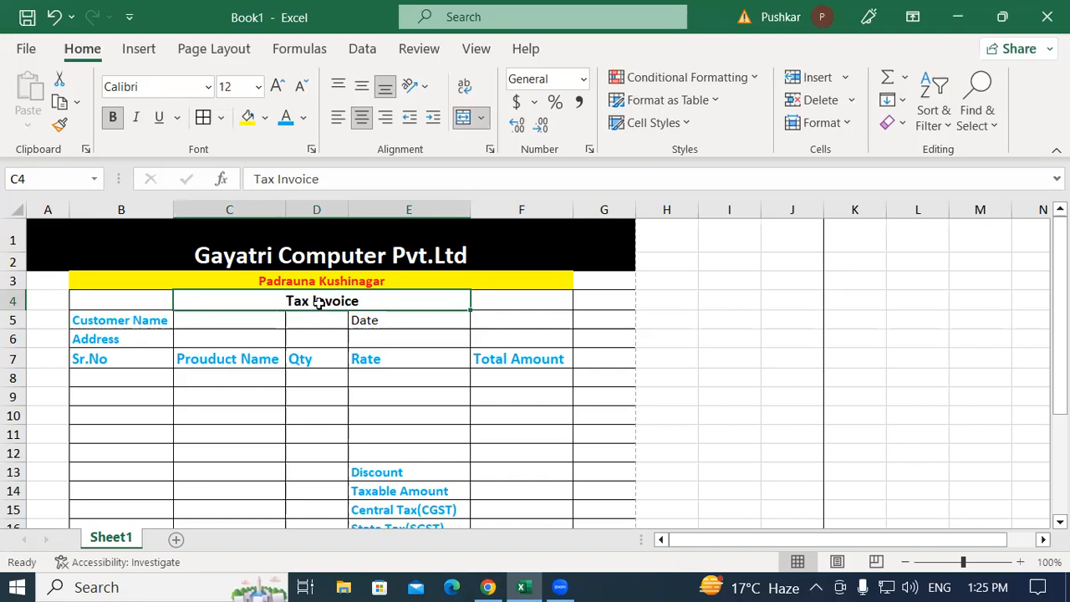
click(131, 319)
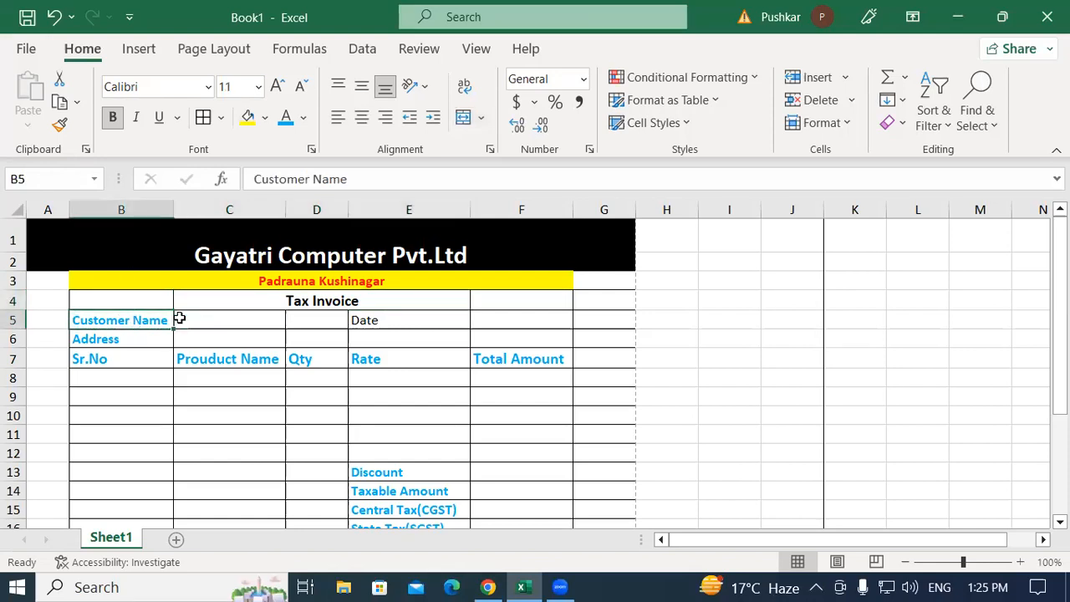
click(227, 316)
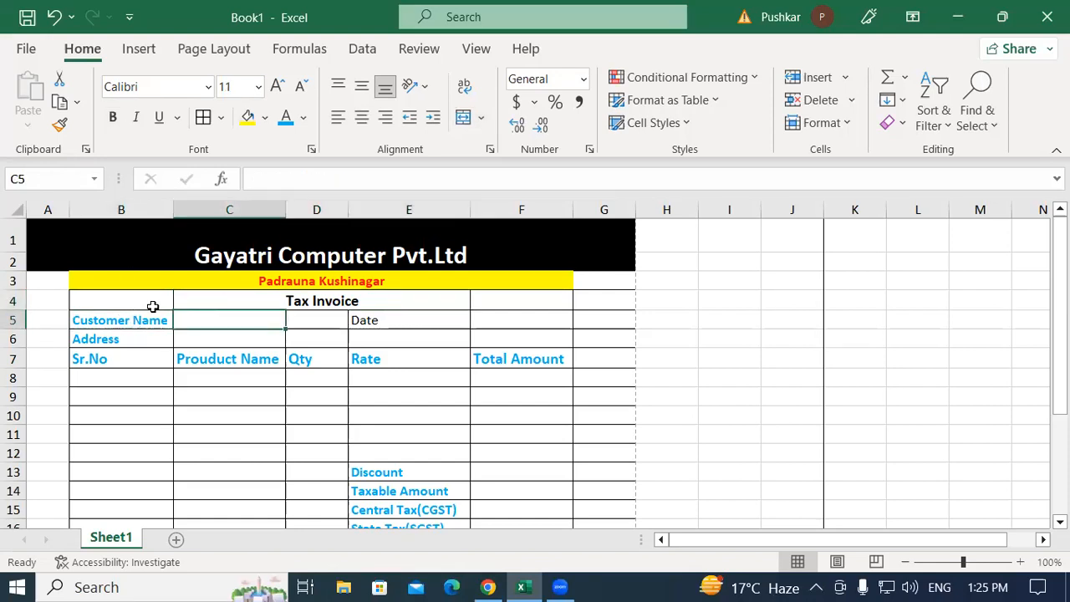
click(130, 320)
click(204, 319)
click(133, 338)
click(217, 336)
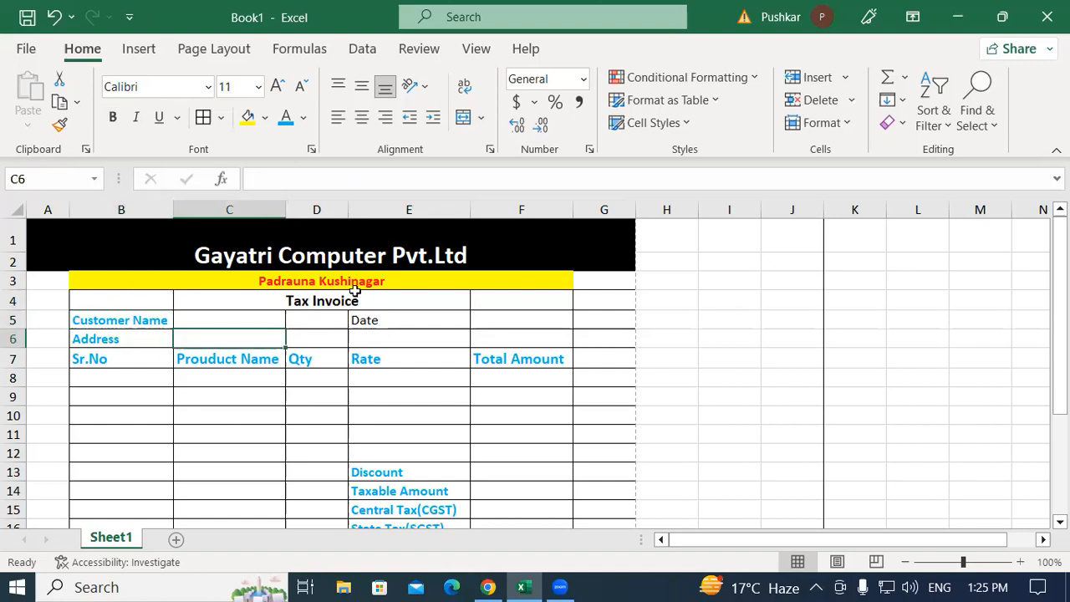
Make the Date label in E5 bold with blue font colour
click(494, 319)
click(394, 321)
click(113, 125)
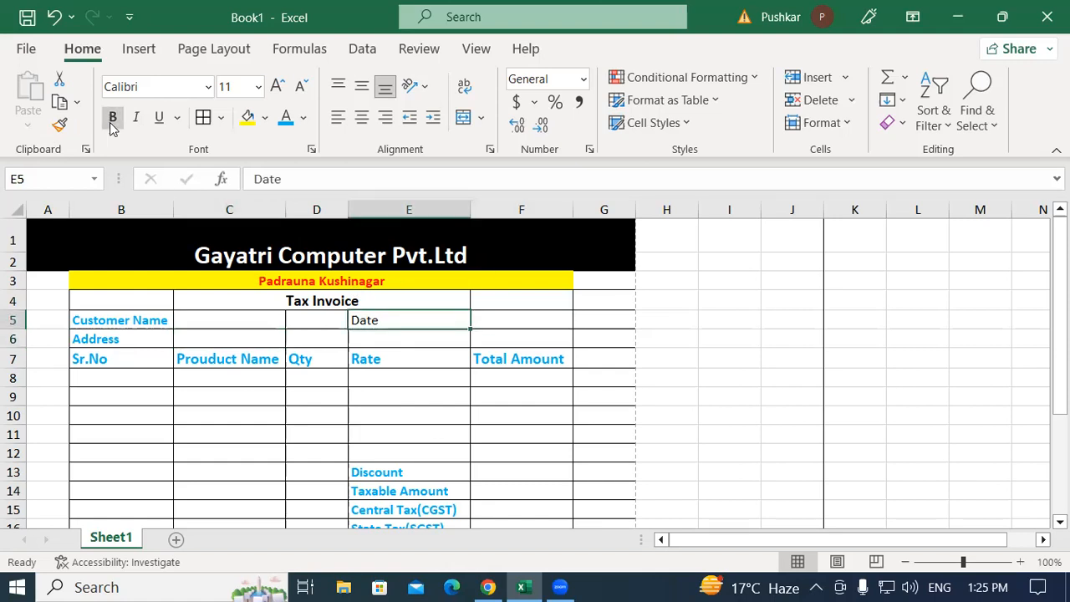
click(286, 121)
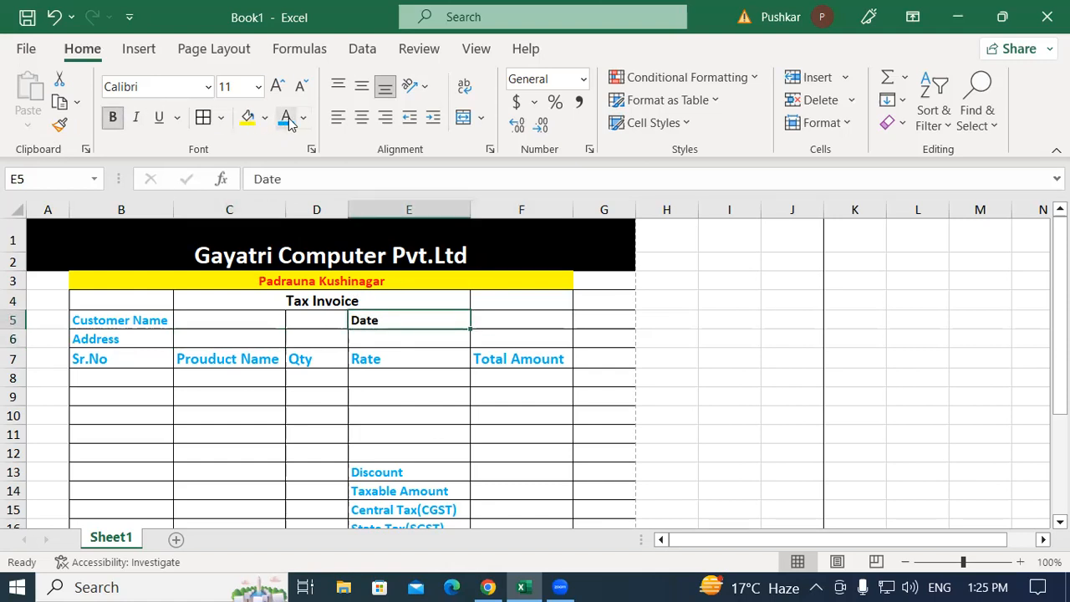
click(502, 314)
click(98, 359)
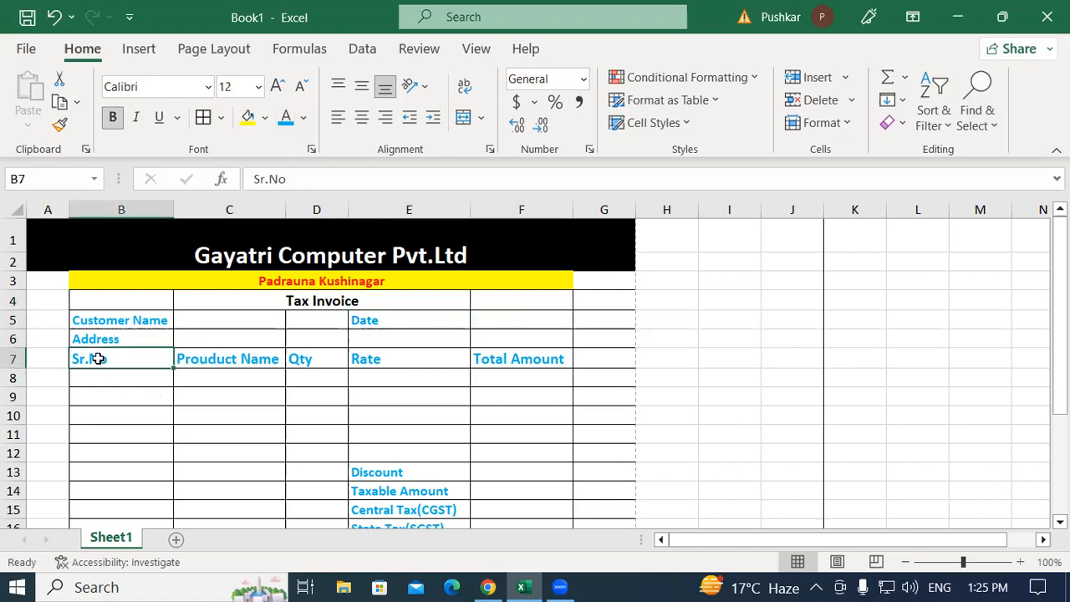
click(108, 378)
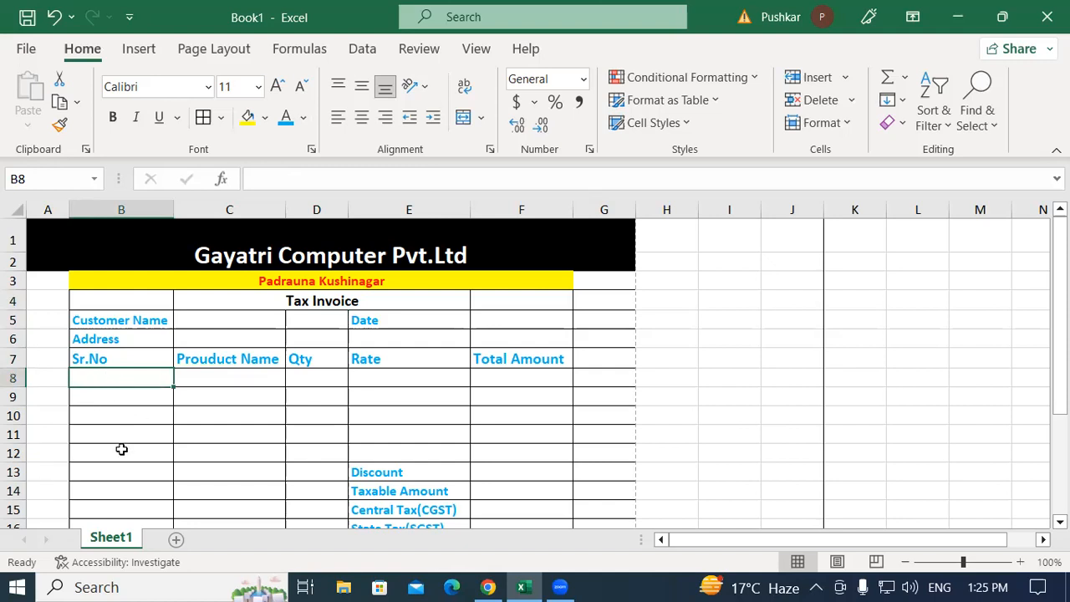
click(206, 375)
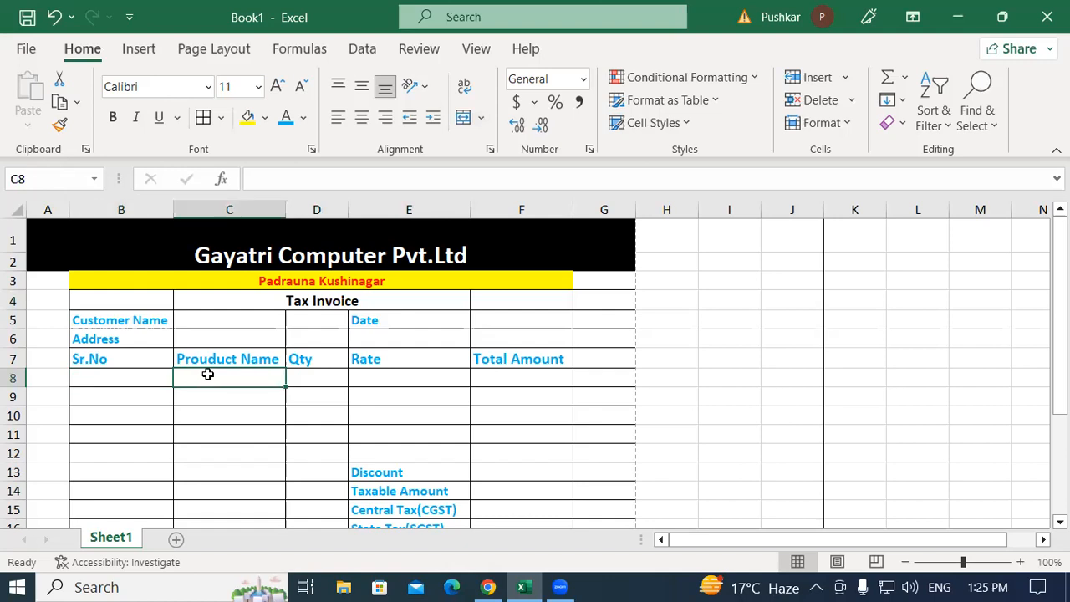
drag(207, 375, 209, 449)
click(301, 377)
drag(301, 377, 306, 454)
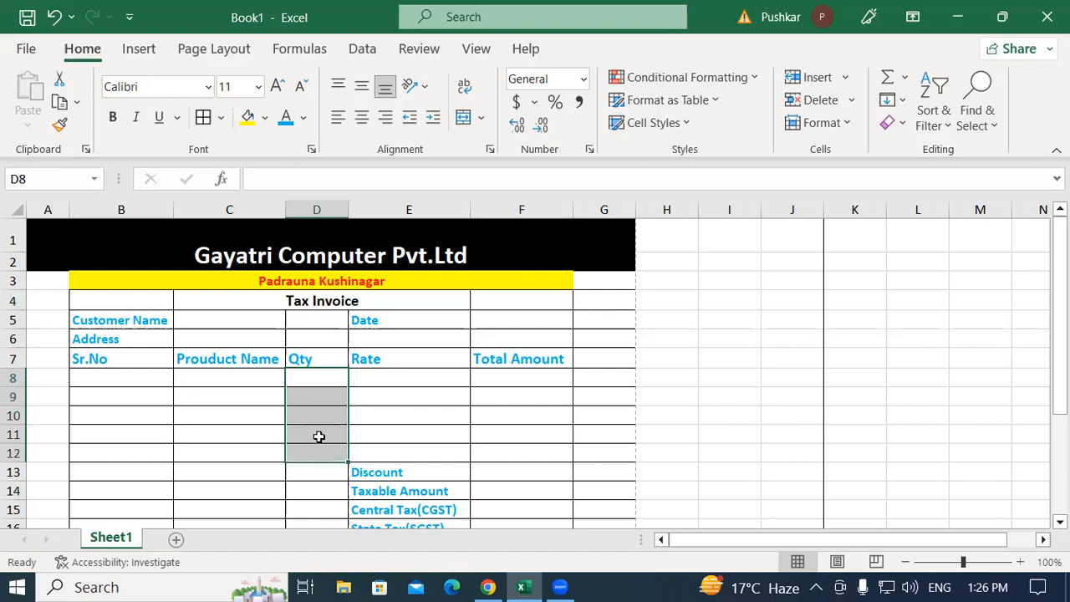
click(383, 377)
drag(383, 377, 379, 448)
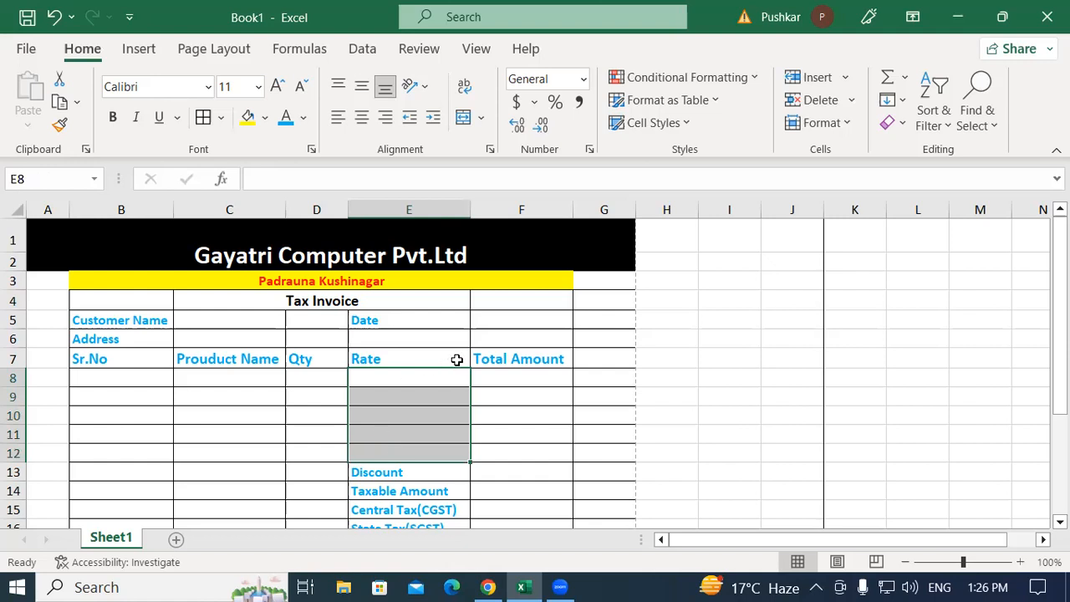
click(500, 378)
drag(500, 379, 563, 433)
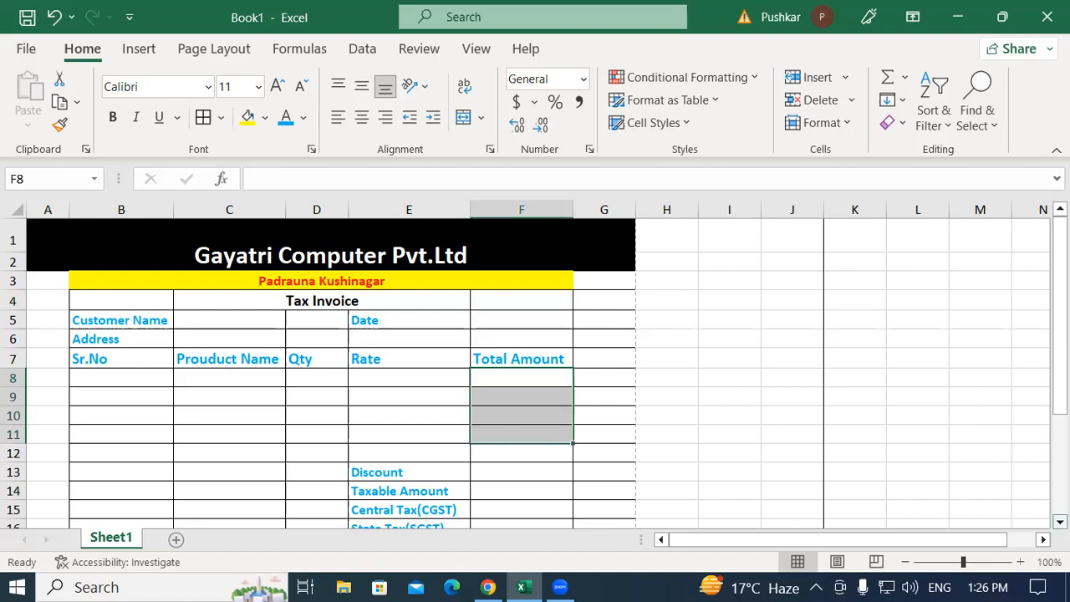
scroll(535, 372, down, 2)
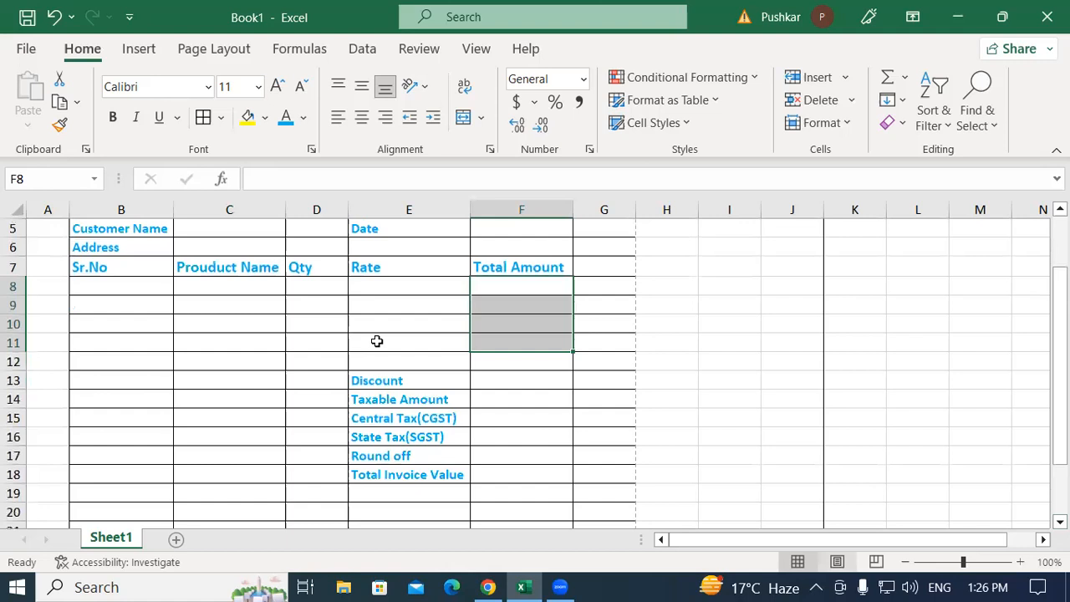
click(414, 381)
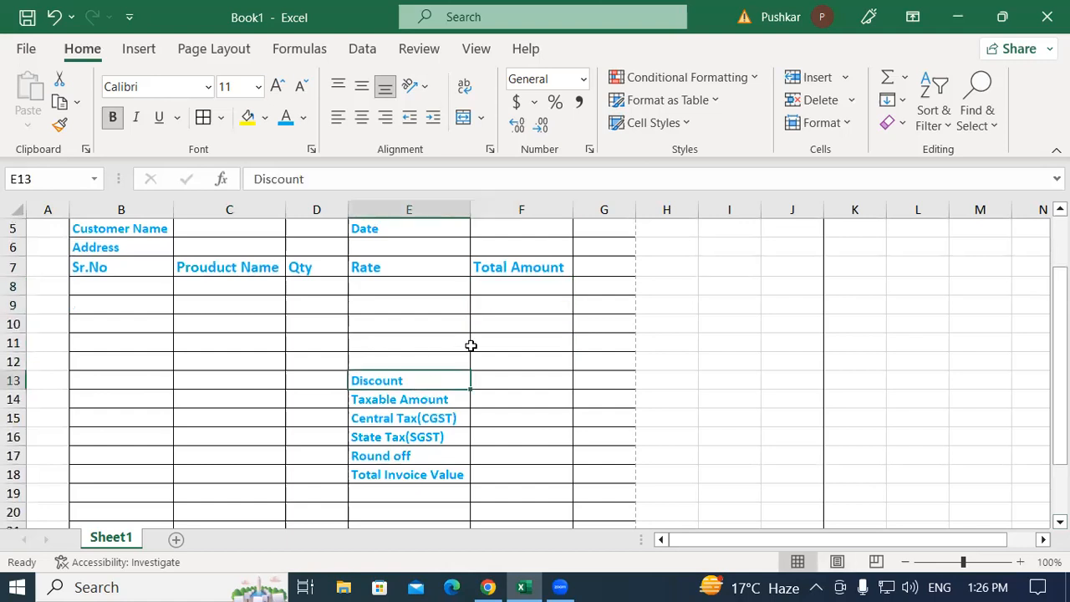
click(505, 379)
click(413, 378)
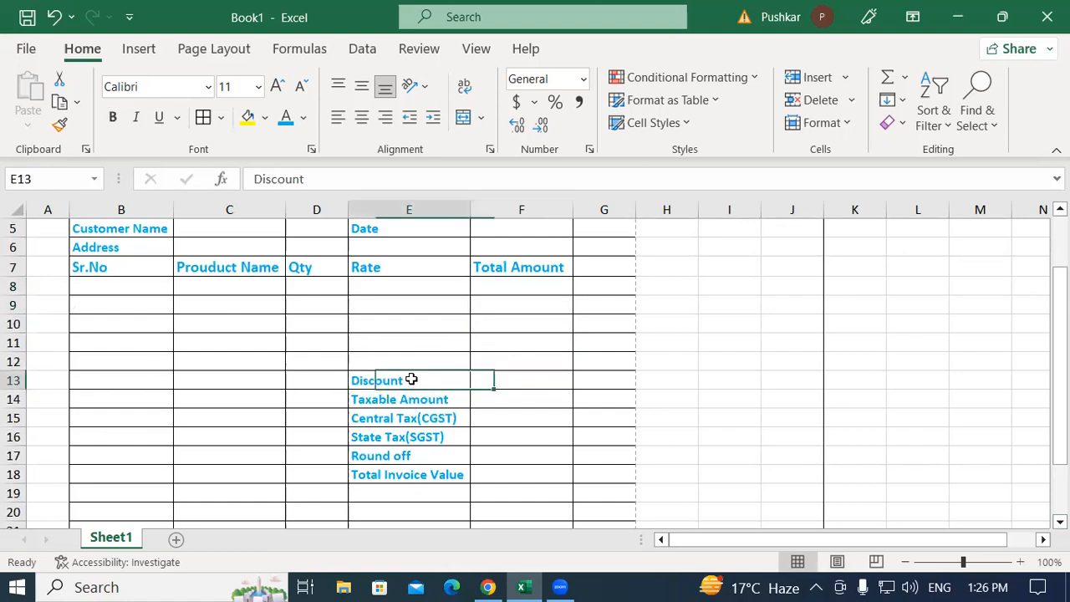
click(517, 382)
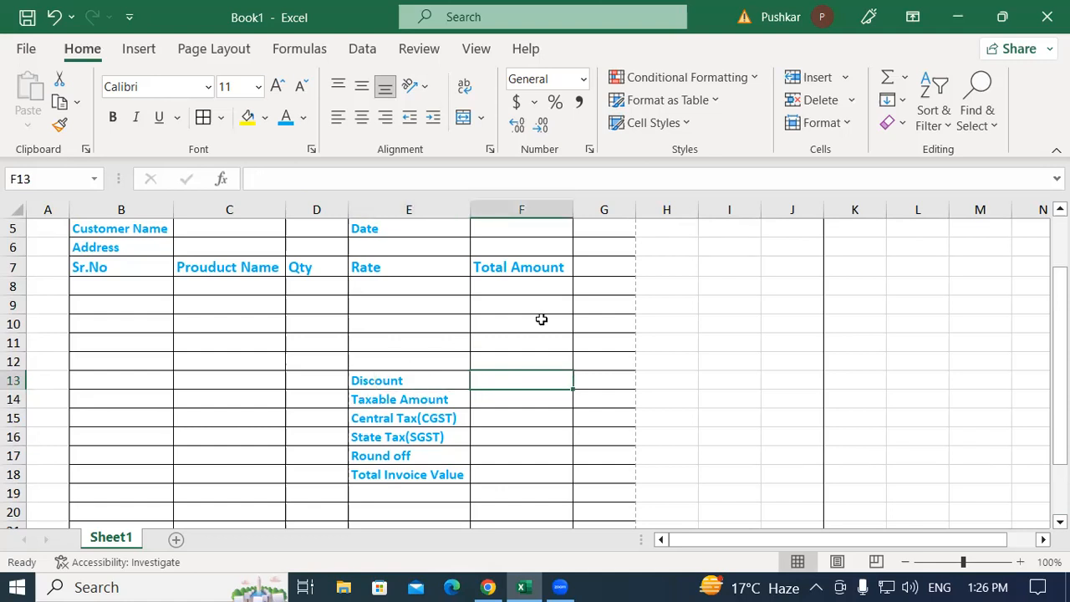
click(392, 399)
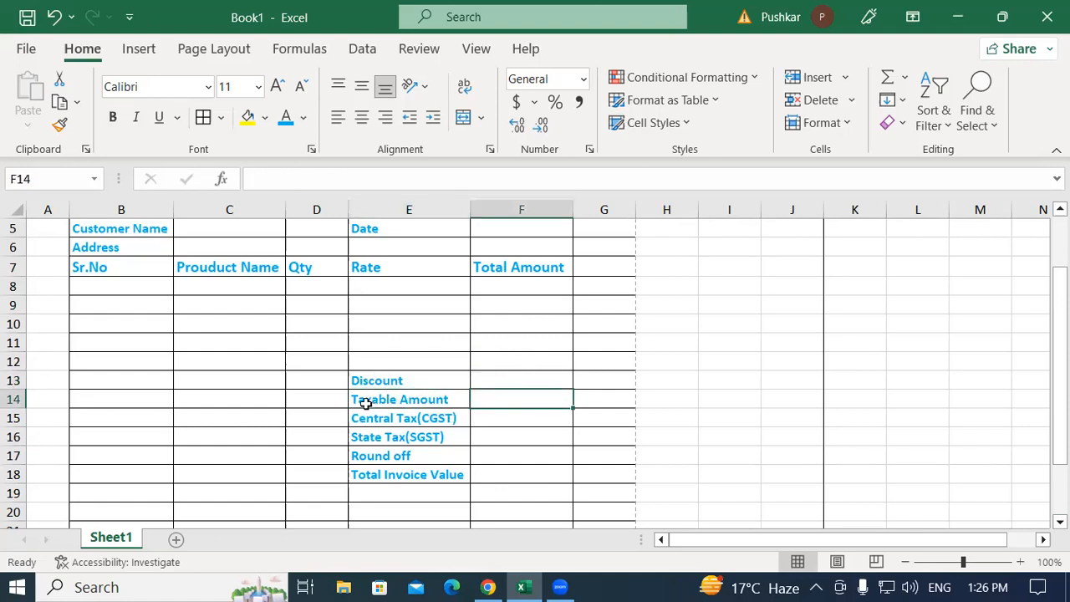
click(402, 418)
click(519, 413)
click(383, 437)
click(507, 432)
click(390, 453)
click(506, 453)
click(372, 473)
click(501, 474)
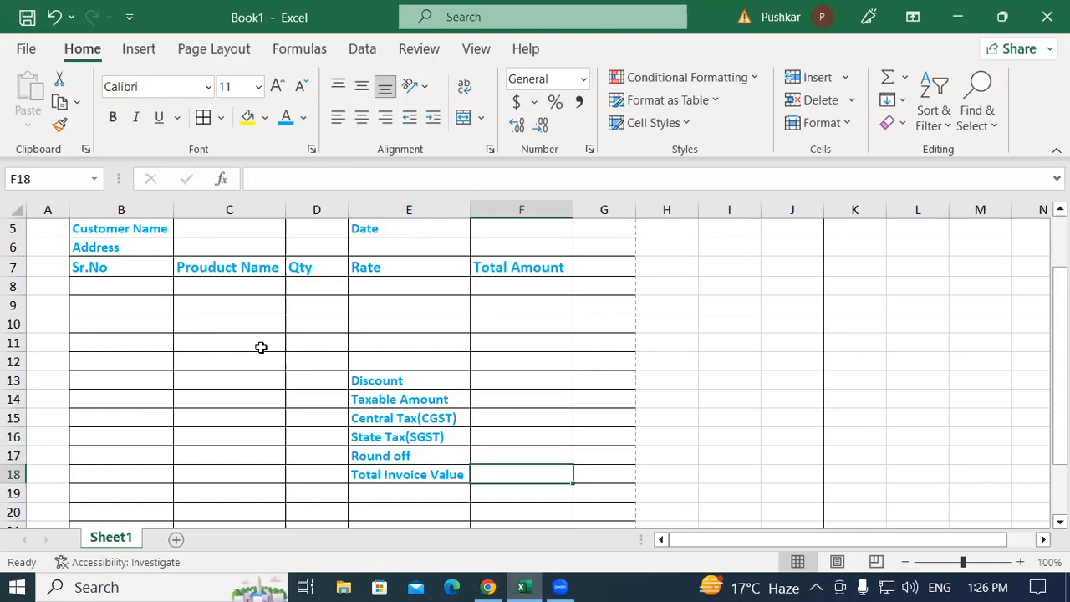
scroll(263, 345, up, 1)
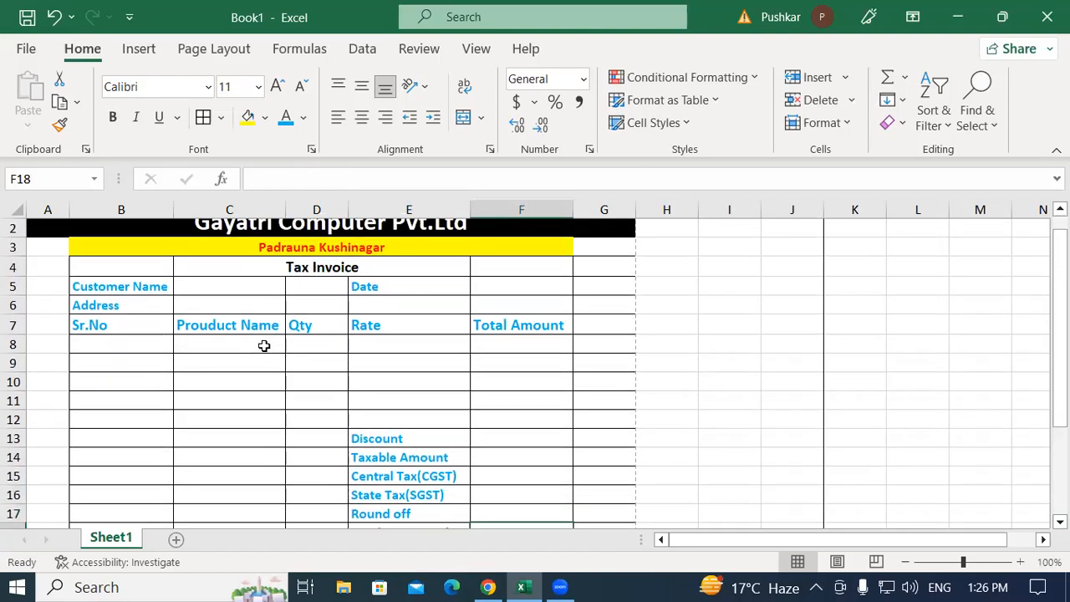
scroll(406, 296, down, 2)
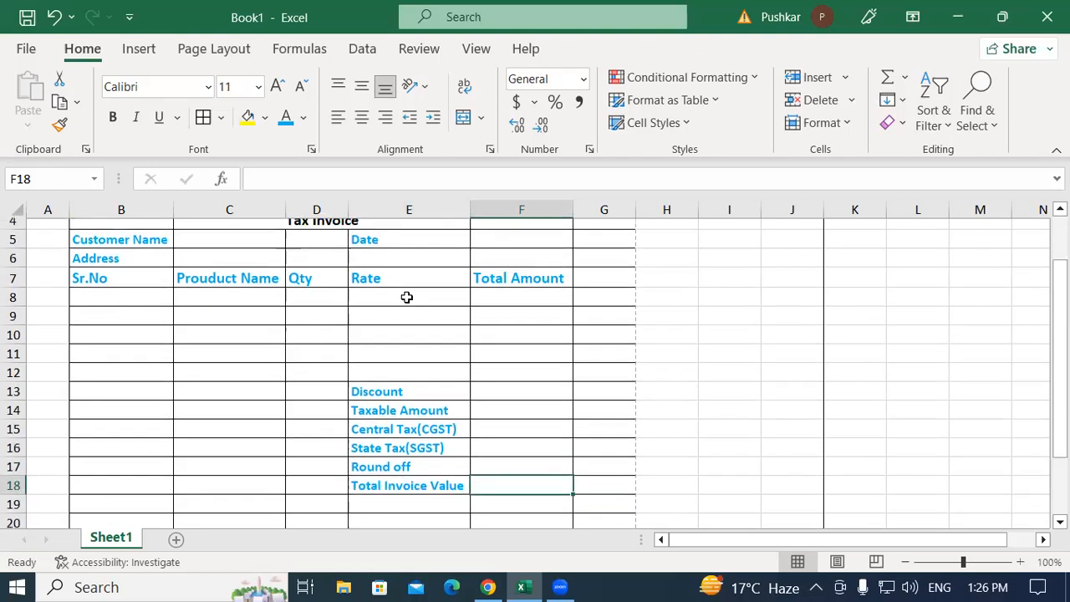
scroll(376, 384, up, 3)
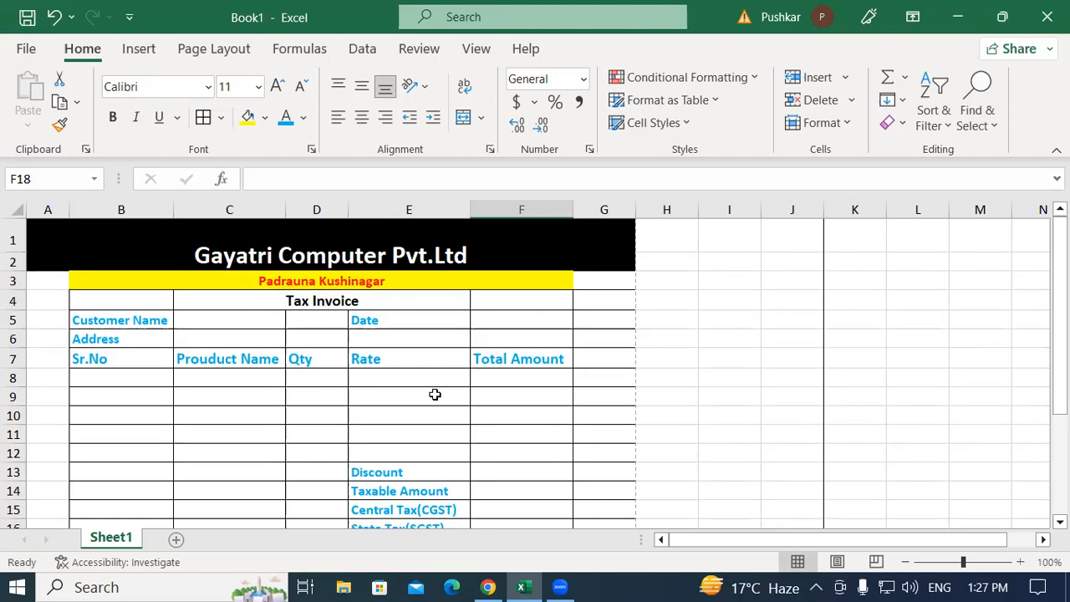
scroll(413, 386, down, 3)
scroll(421, 415, up, 3)
Enter the customer's full name in C5 and their address in C6
click(137, 314)
click(249, 322)
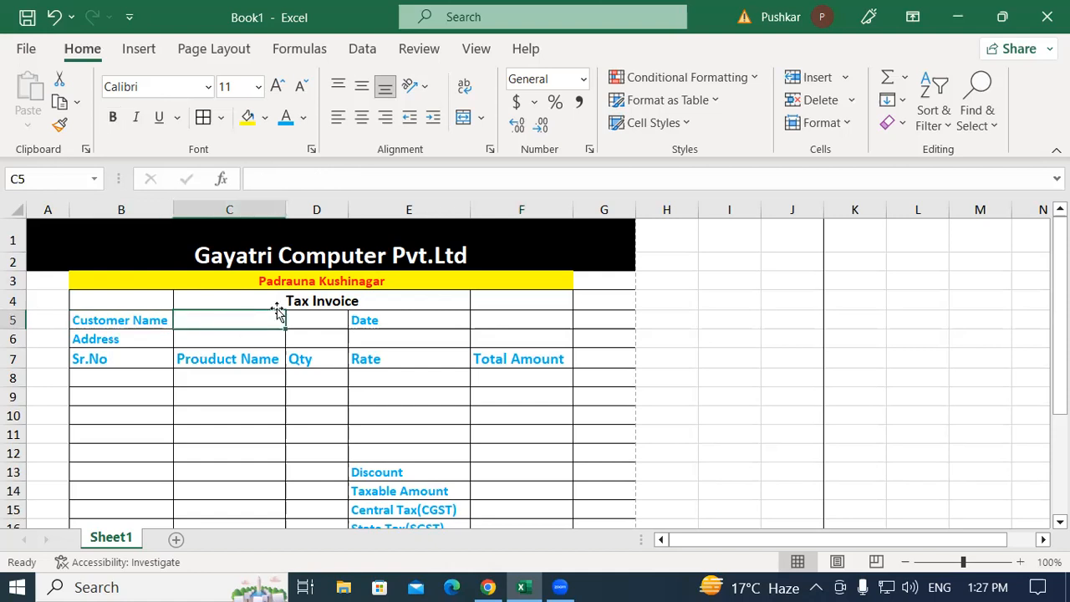
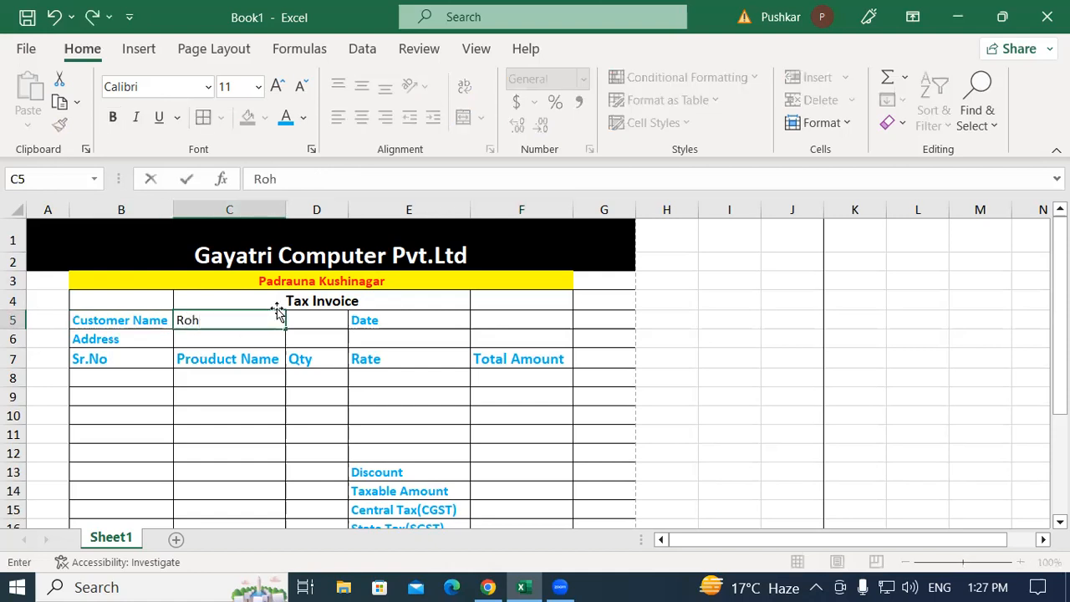
click(239, 338)
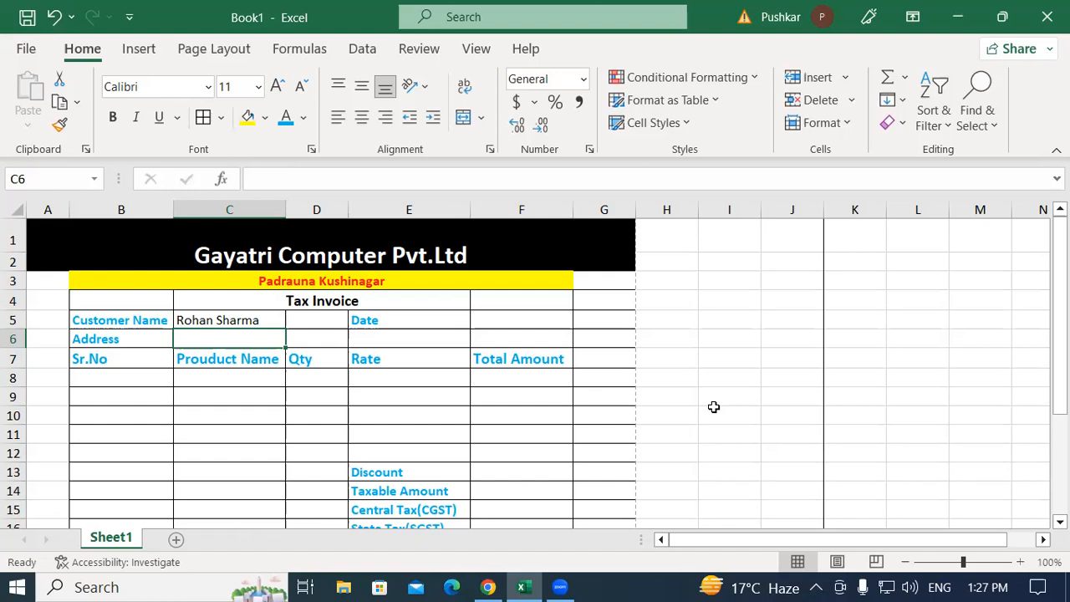
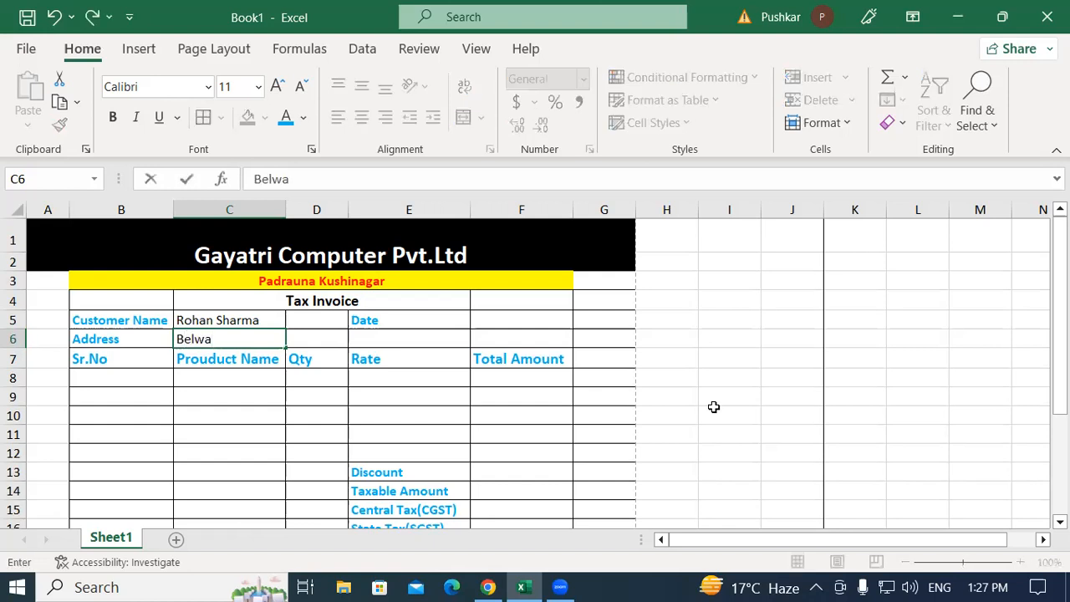
key(BackSpace)
key(BackSpace)
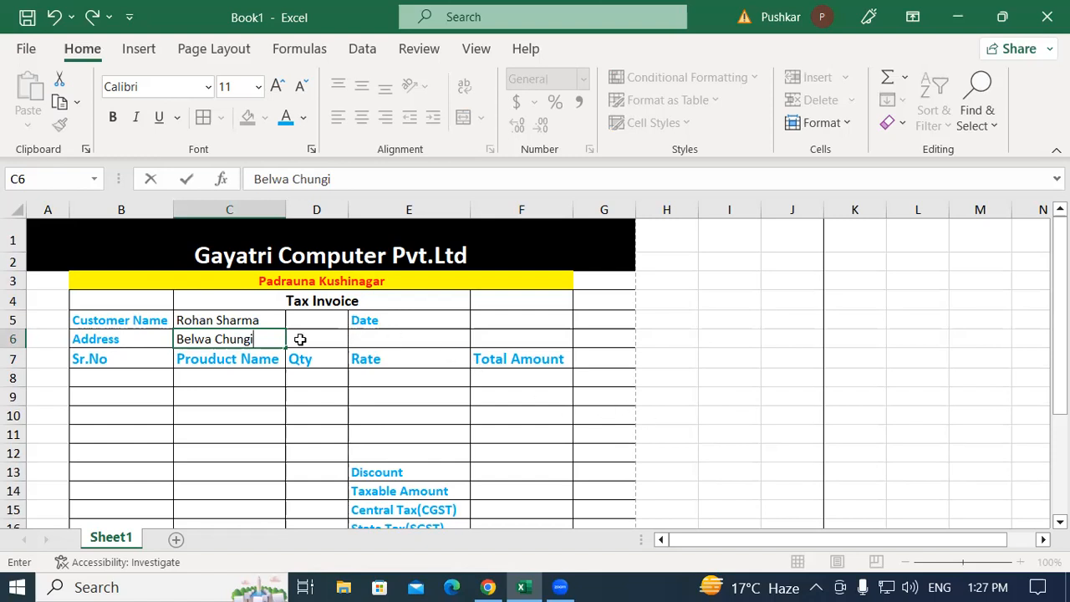
click(395, 336)
Enter the invoice date 16/01/2023 in F5, displayed as 16-01-23
click(432, 320)
click(519, 318)
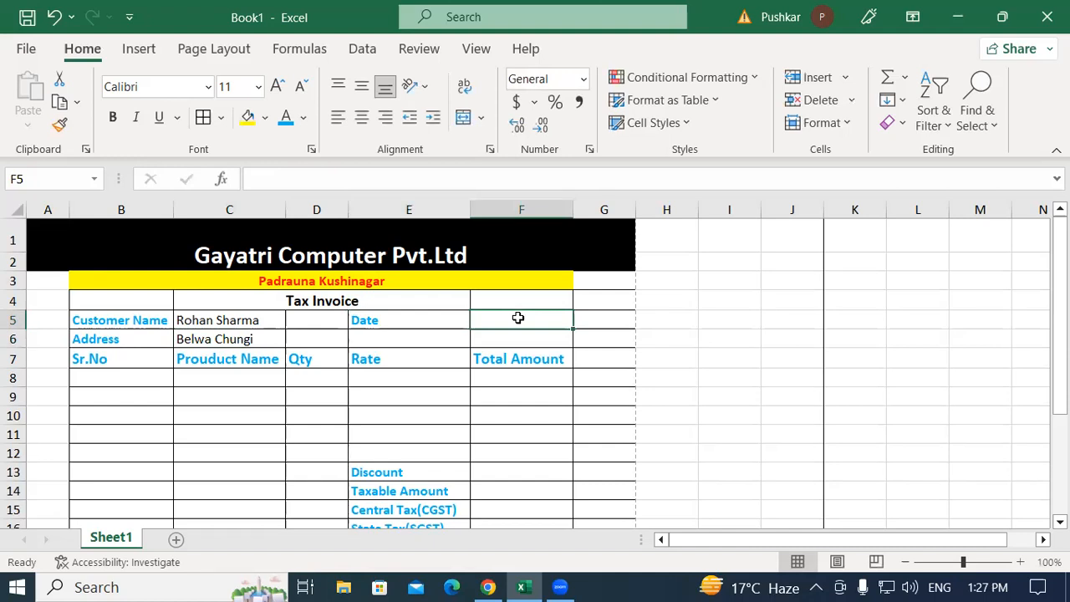
text(16/01)
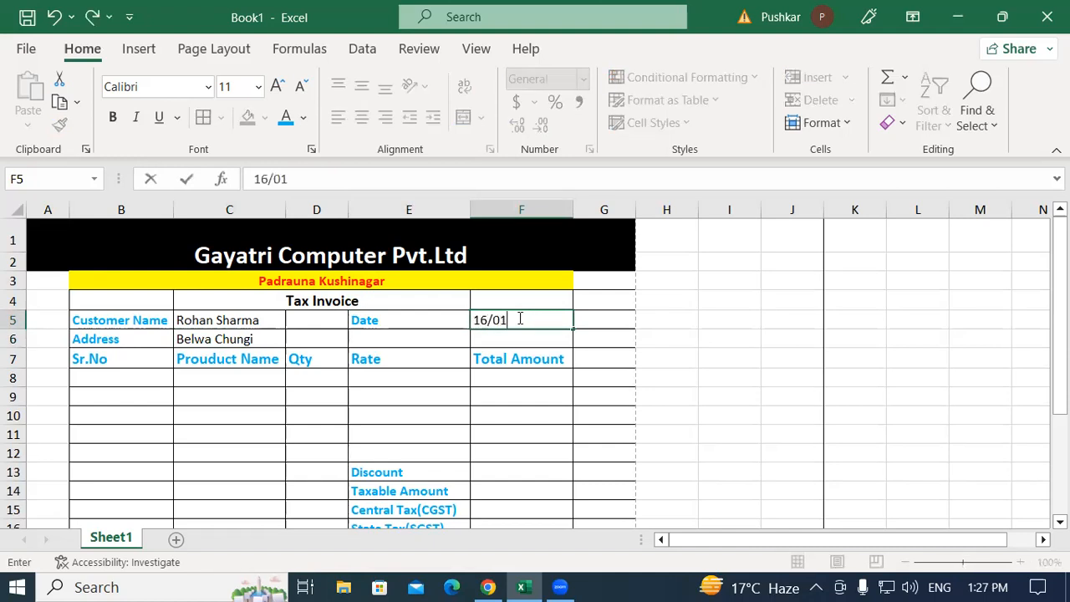
text(/2023)
key(Return)
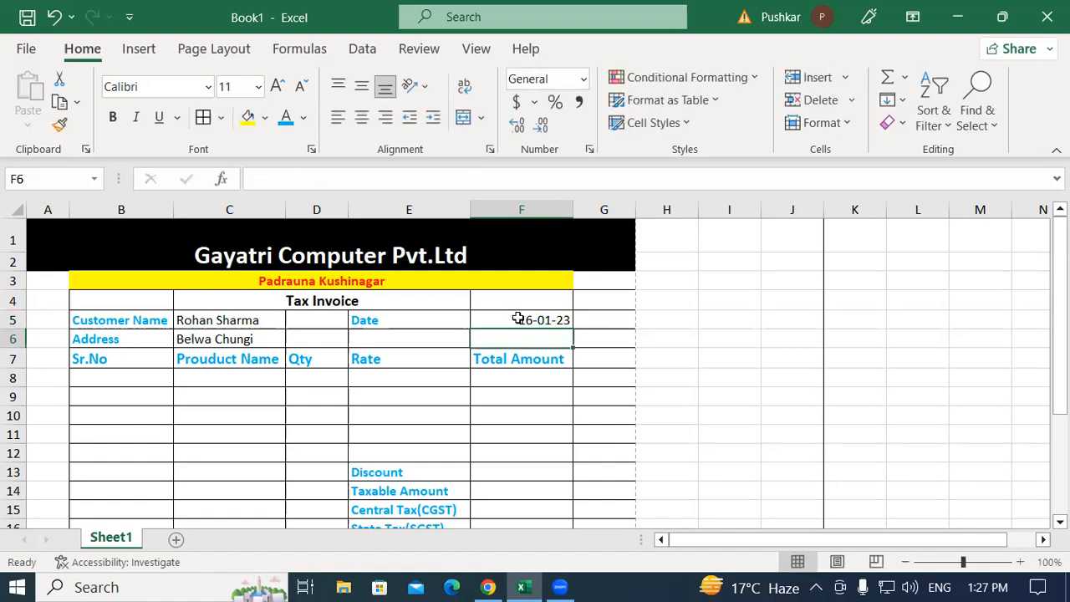
click(521, 318)
Make the customer name, address (C5:C6) and the date in F5 bold
drag(241, 320, 243, 339)
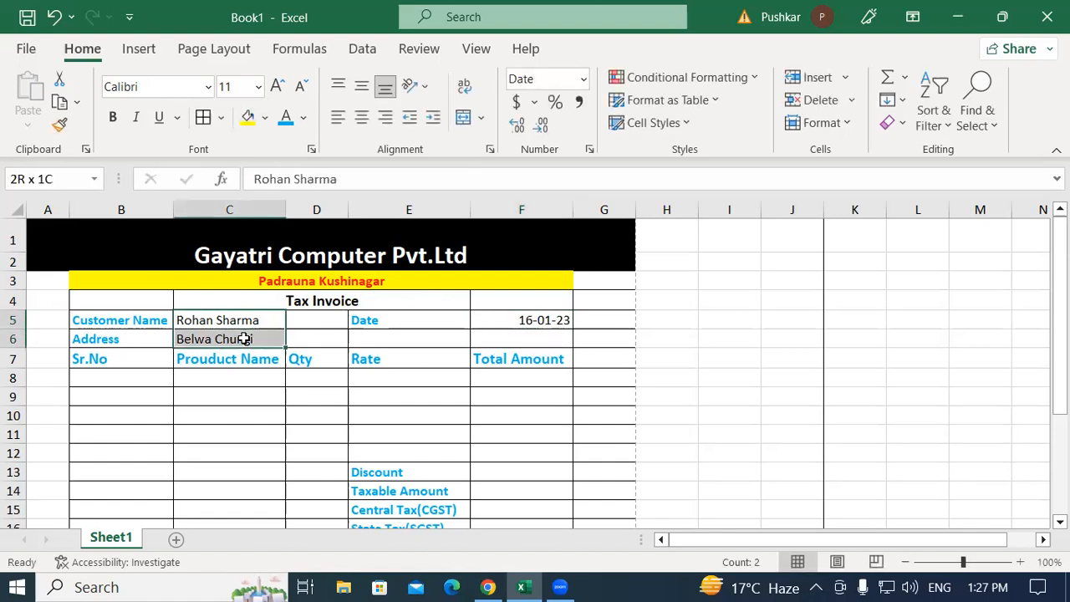
key(ctrl+b)
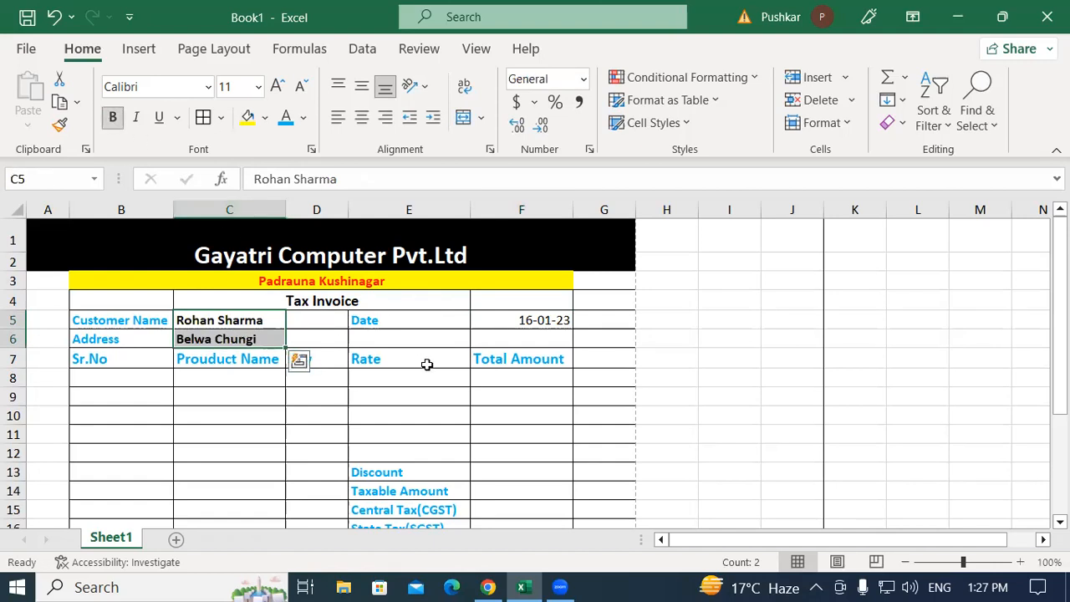
click(452, 335)
click(525, 320)
click(112, 119)
click(559, 421)
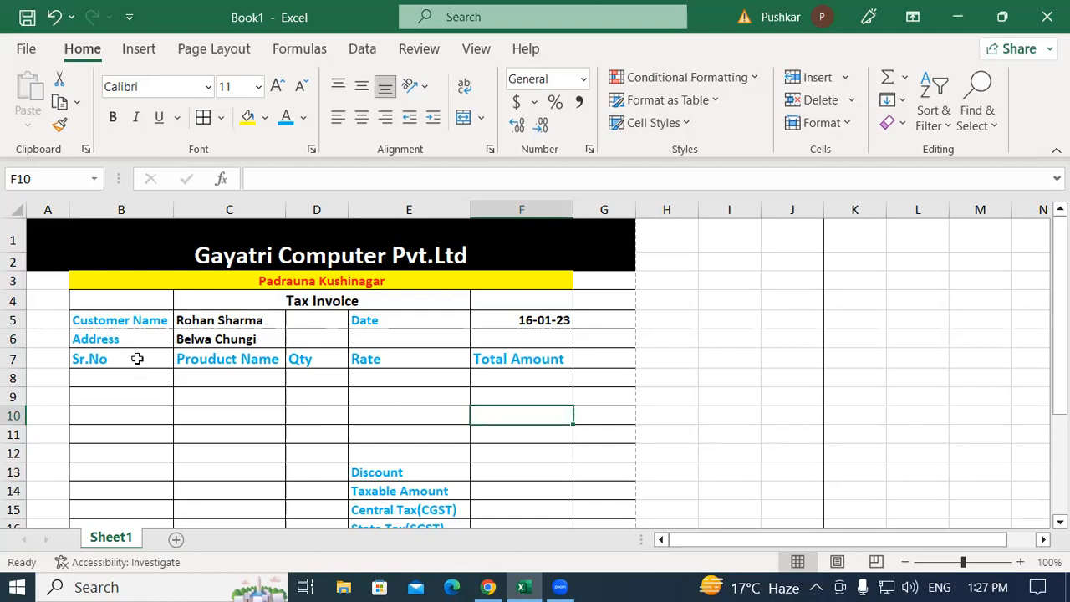
Number the Sr.No cells B8:B12 from 1 to 5 using a fill series
click(110, 379)
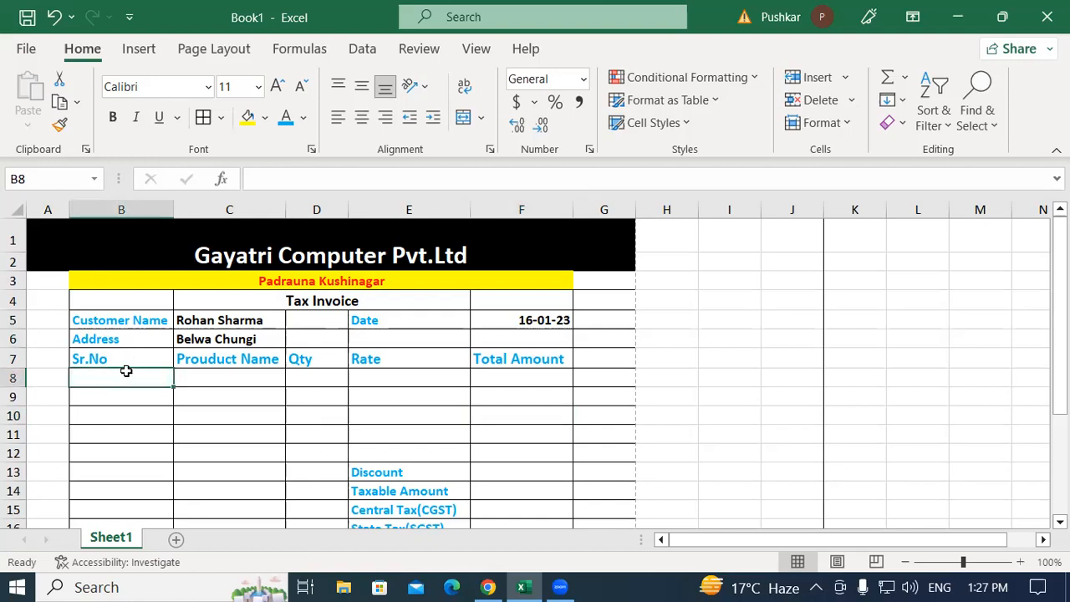
text(1)
key(Return)
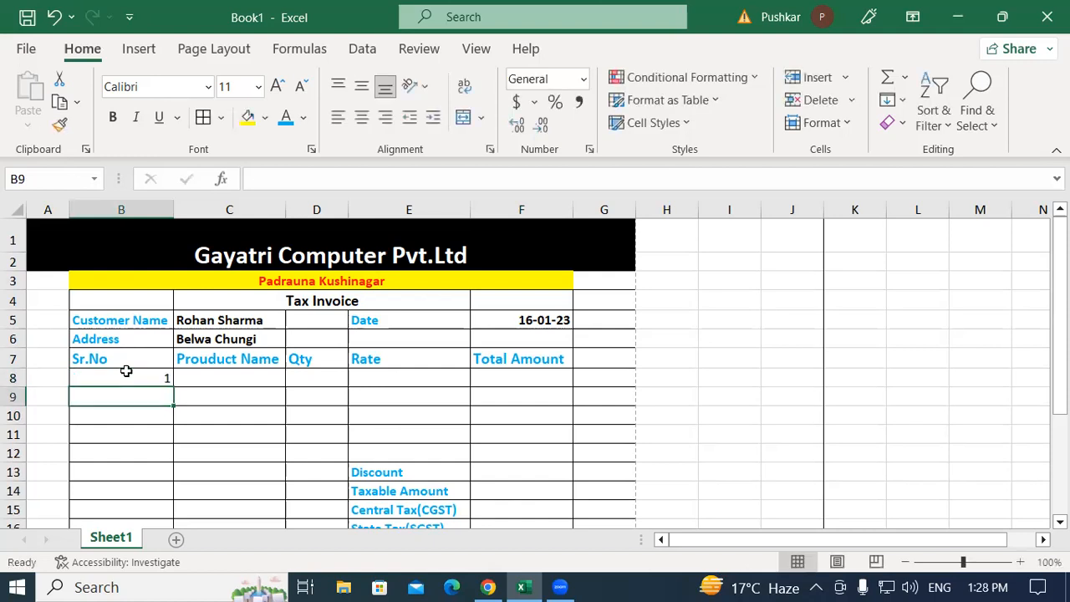
text(2)
key(Return)
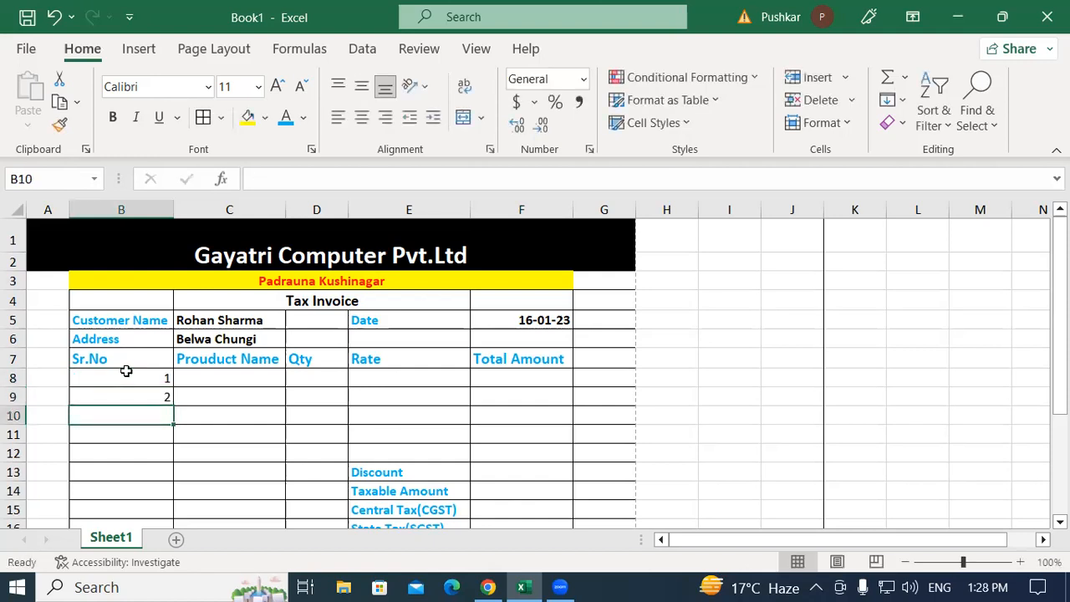
drag(125, 371, 189, 457)
click(257, 449)
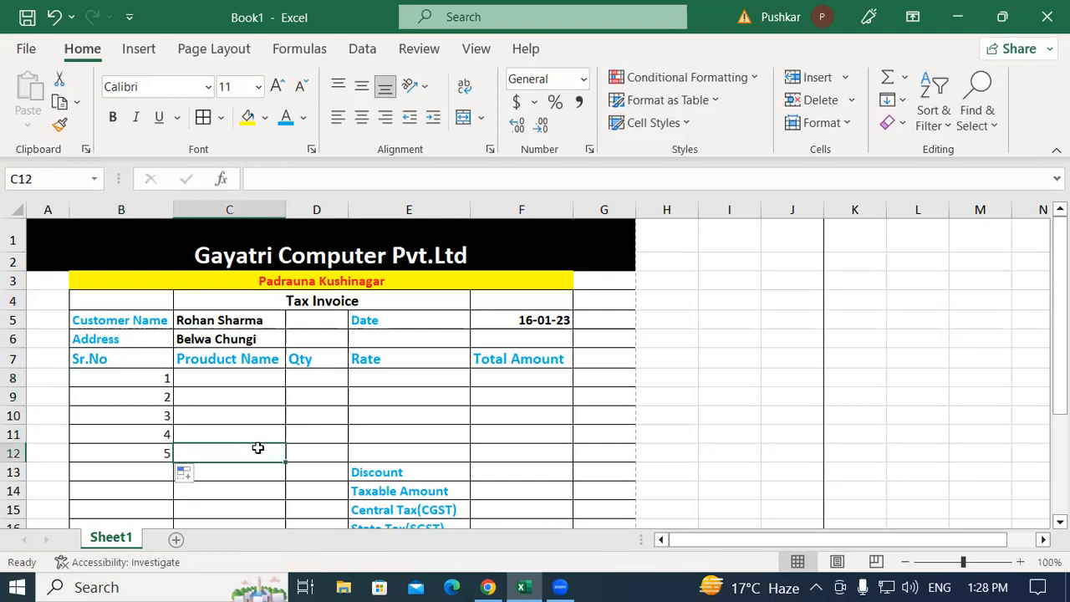
drag(167, 382, 153, 456)
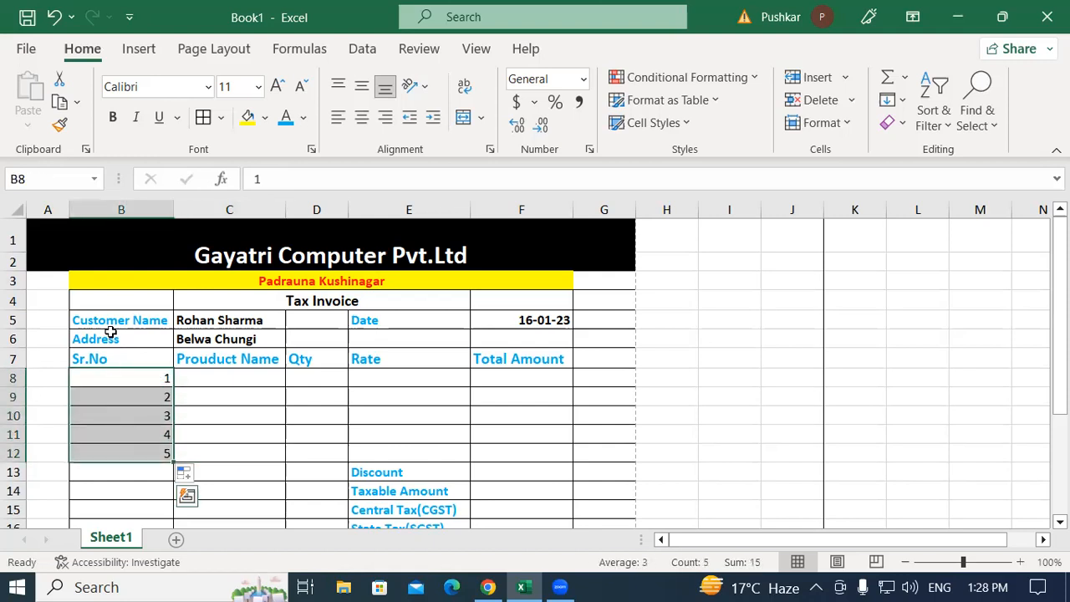
click(239, 406)
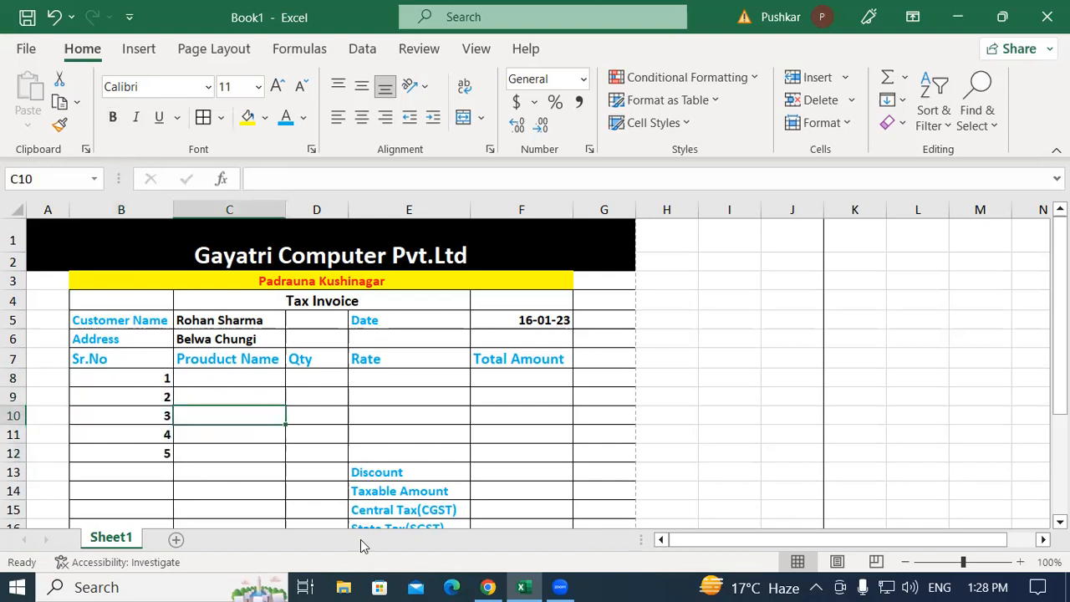
drag(125, 377, 138, 458)
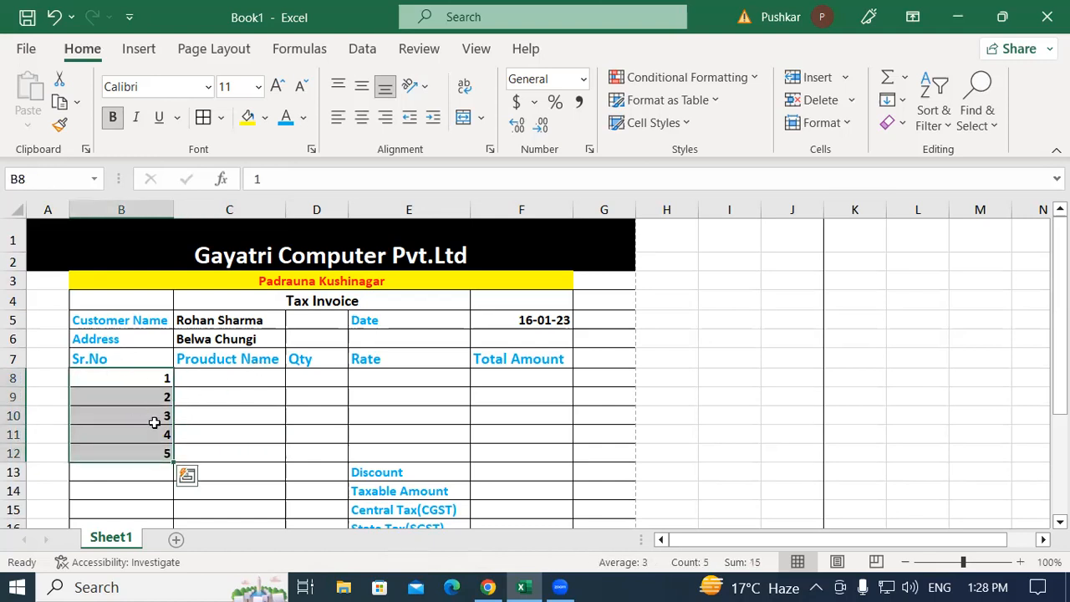
click(257, 379)
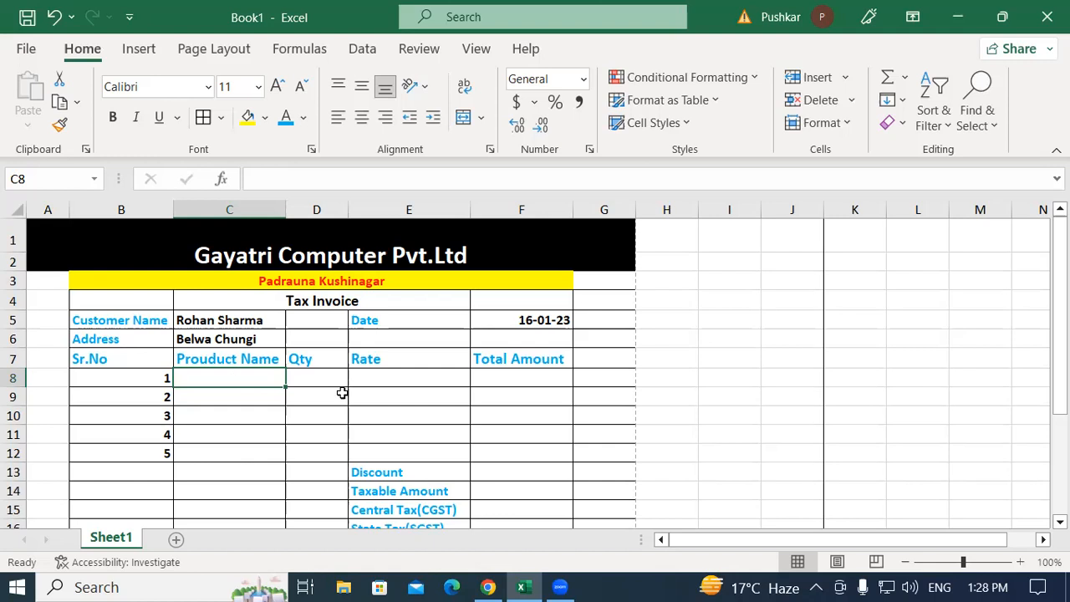
Enter item 1: Dell Mouse, quantity 4, rate 300
text(De)
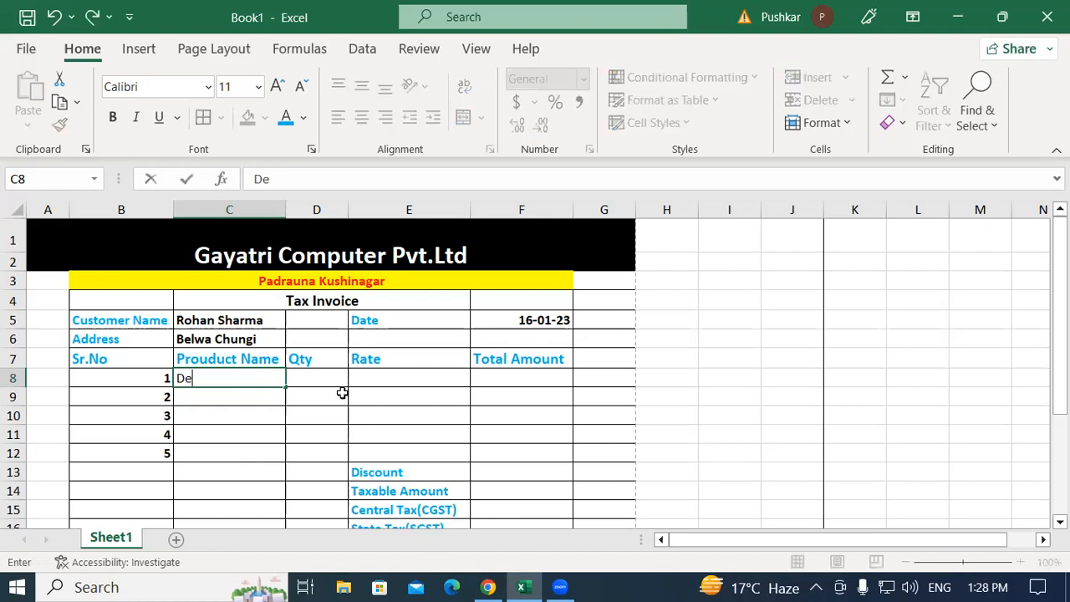
text(ll Mouse)
key(Tab)
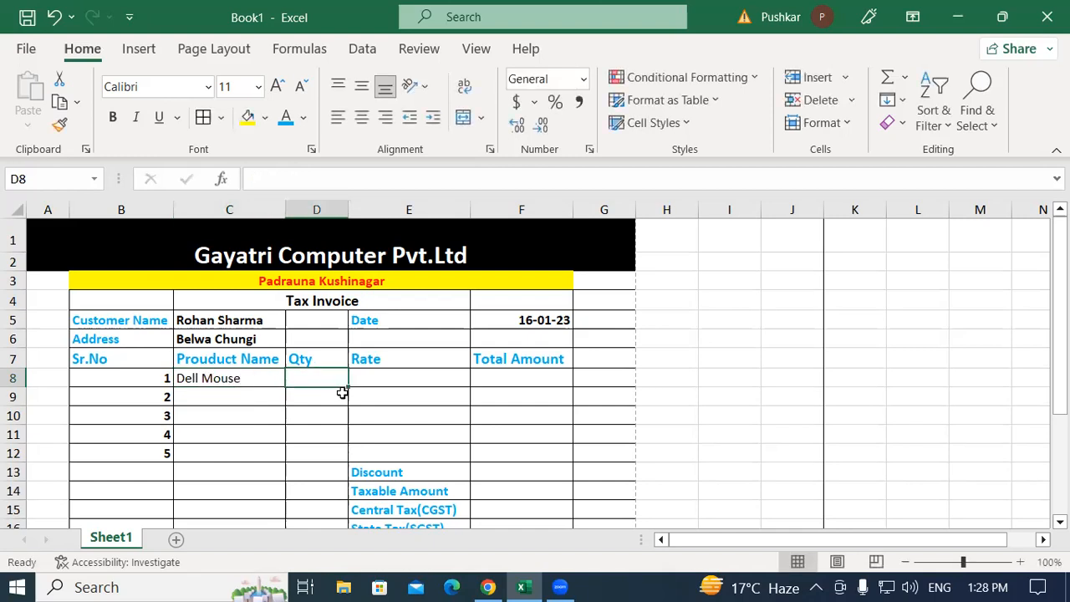
text(4)
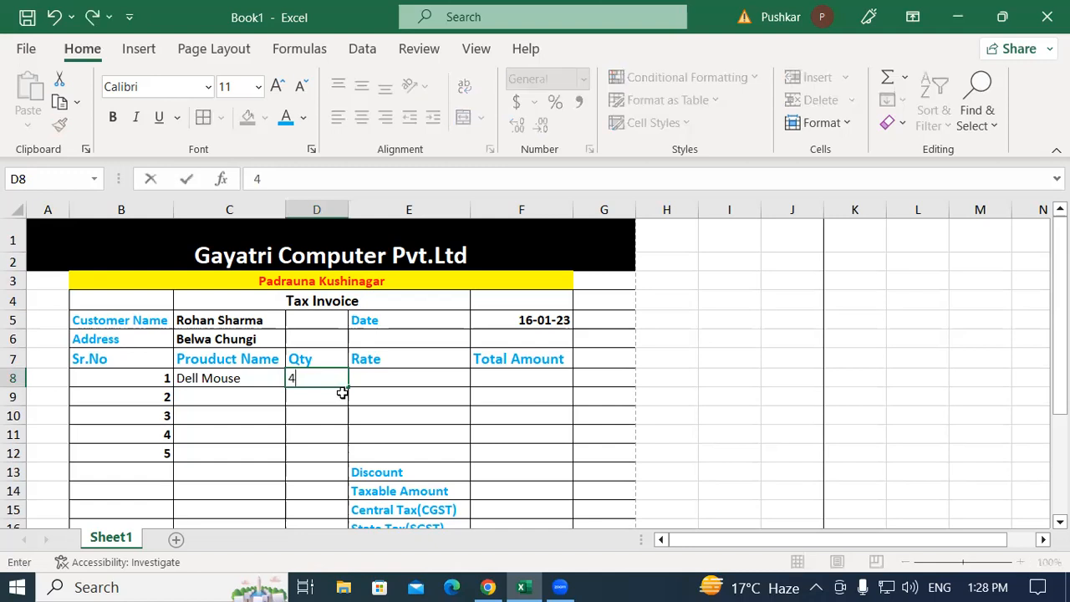
key(Tab)
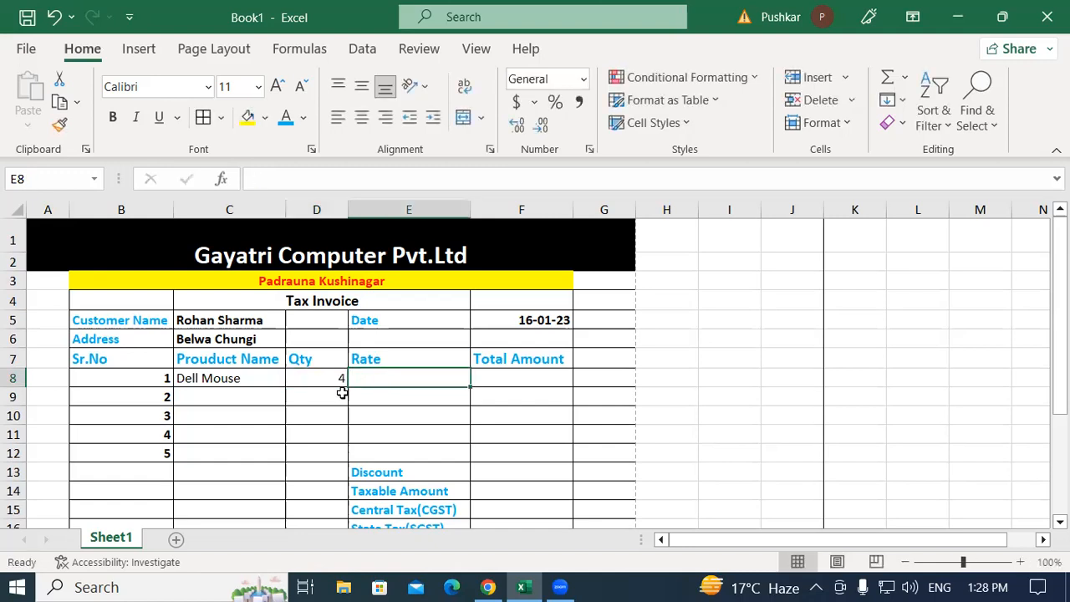
text(300)
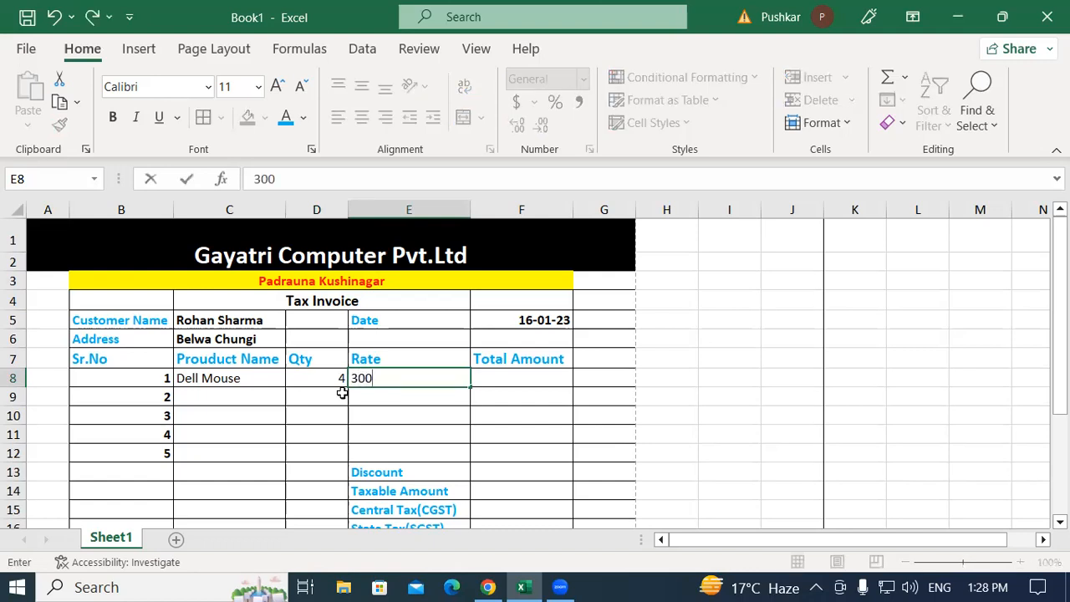
key(Tab)
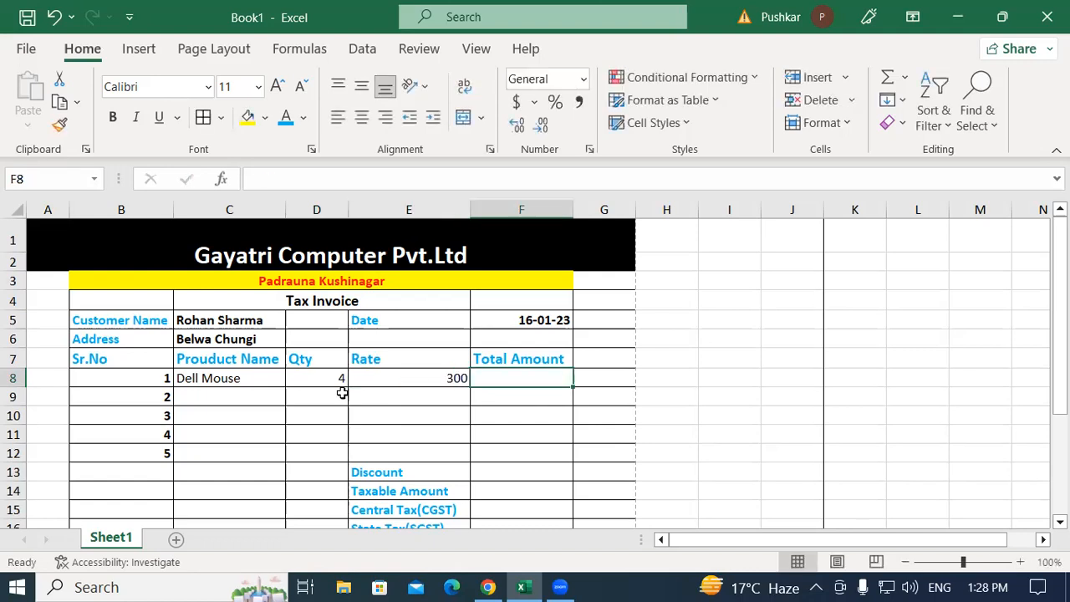
Enter item 2: Dell Keyboard, quantity 10, rate 400
click(234, 398)
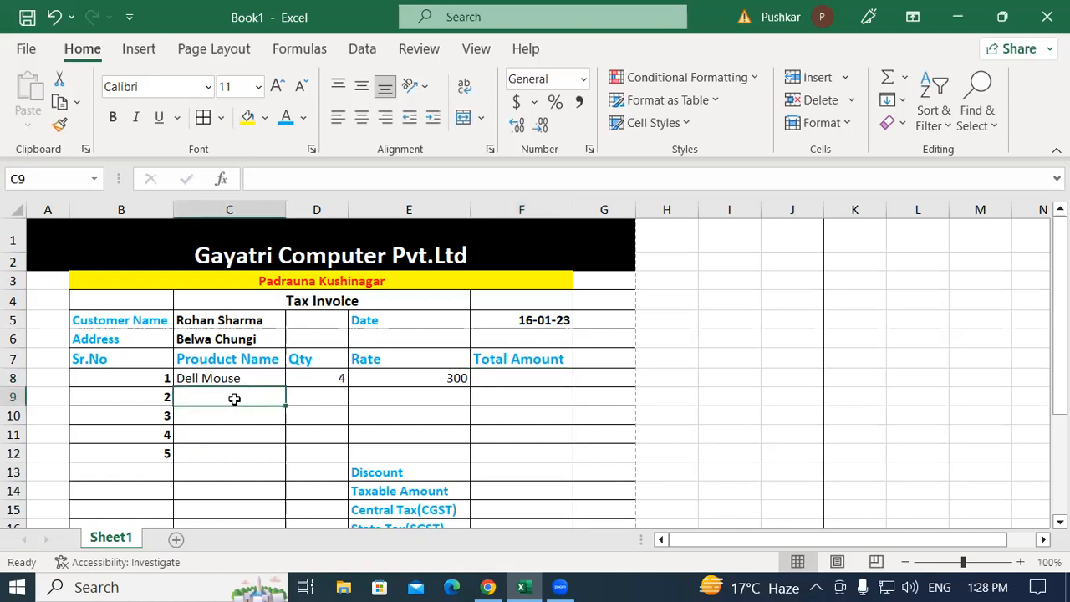
text(d)
key(BackSpace)
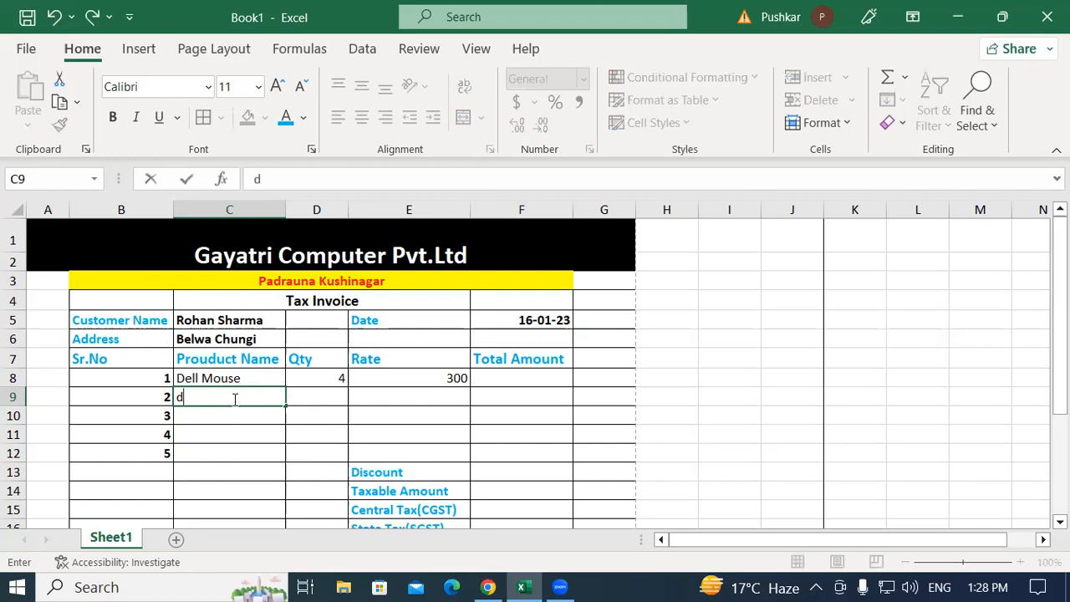
key(BackSpace)
text(Dell Keyboard)
key(Tab)
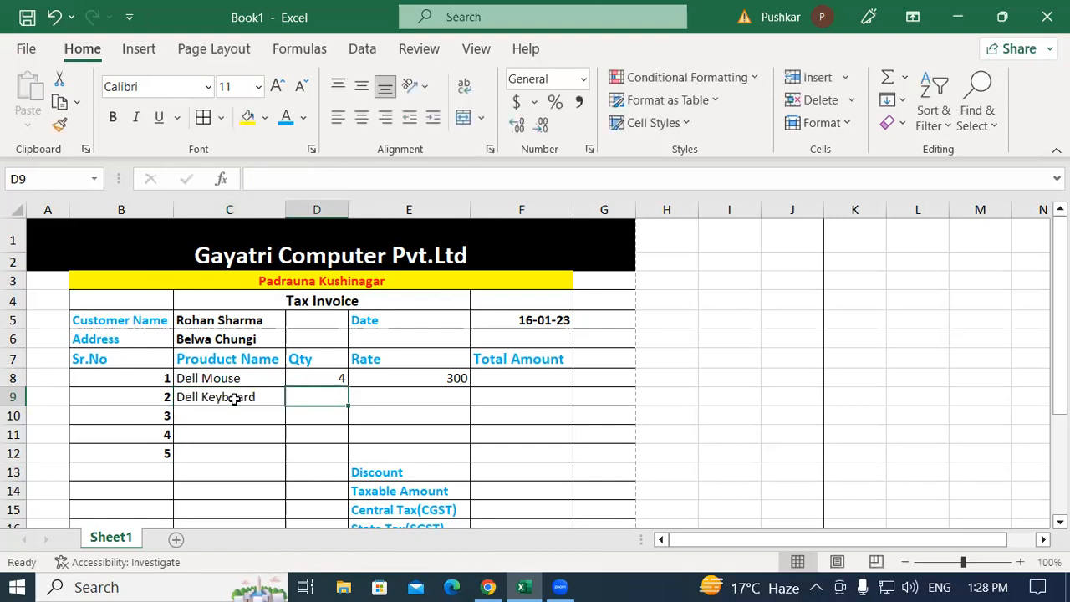
text(10)
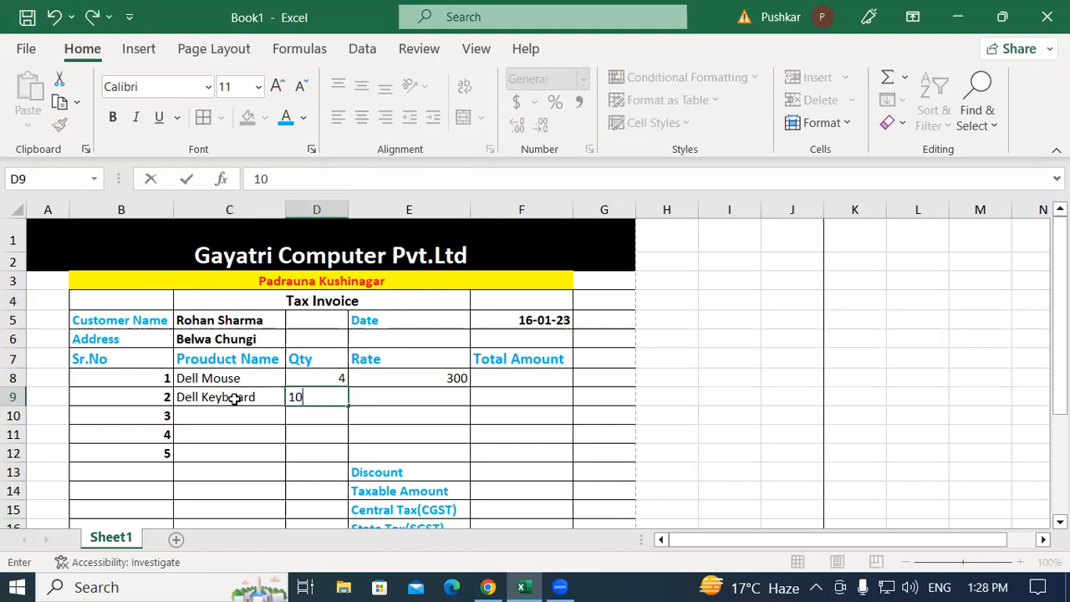
key(Tab)
text(400)
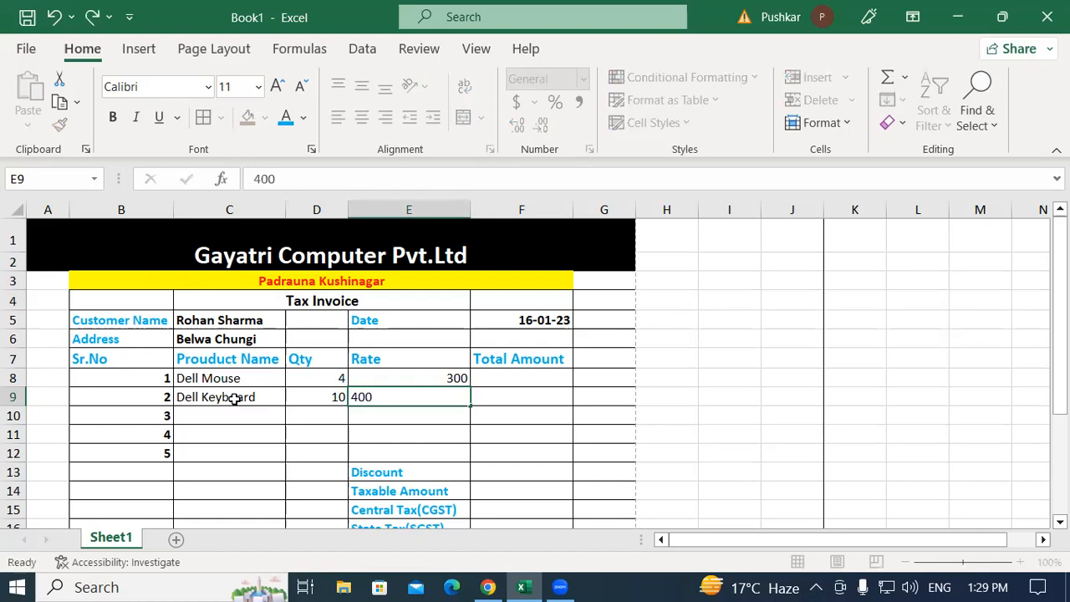
key(Tab)
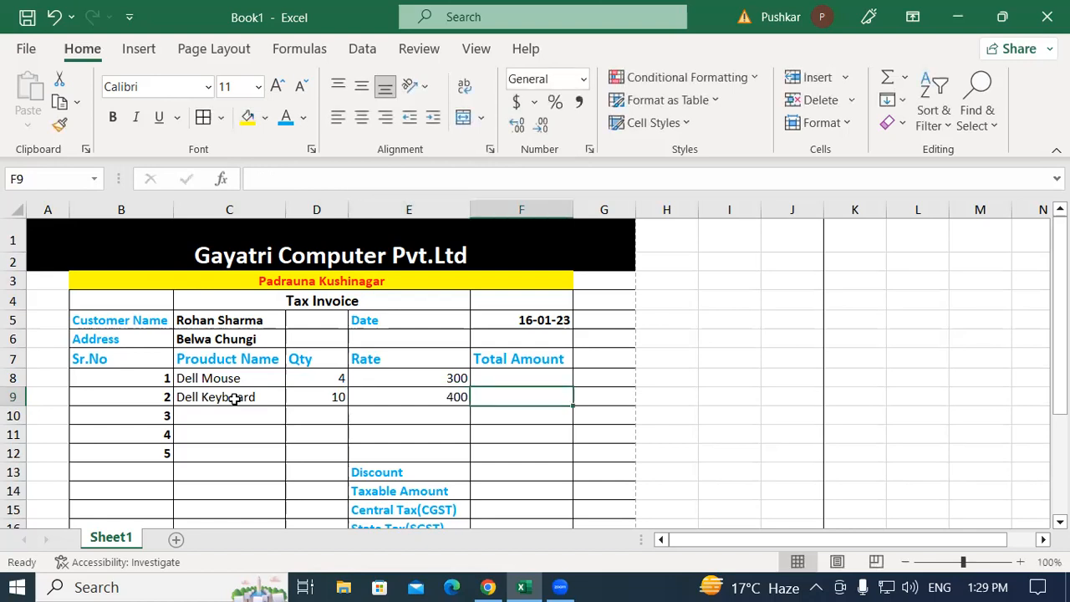
Enter item 3: Dell Monitor, quantity 5, rate 8000
click(226, 416)
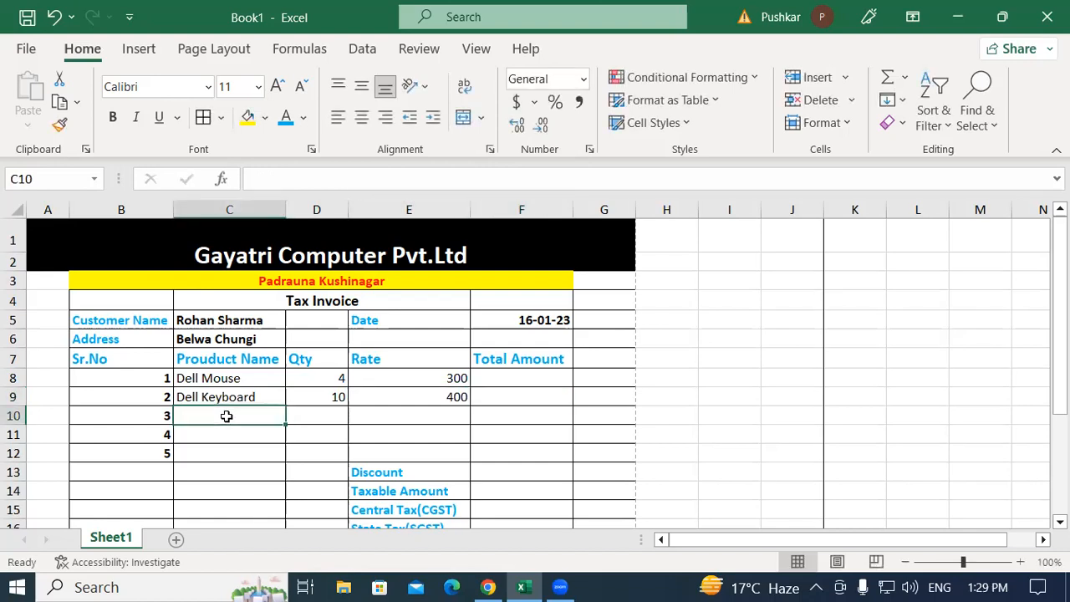
text(Mon)
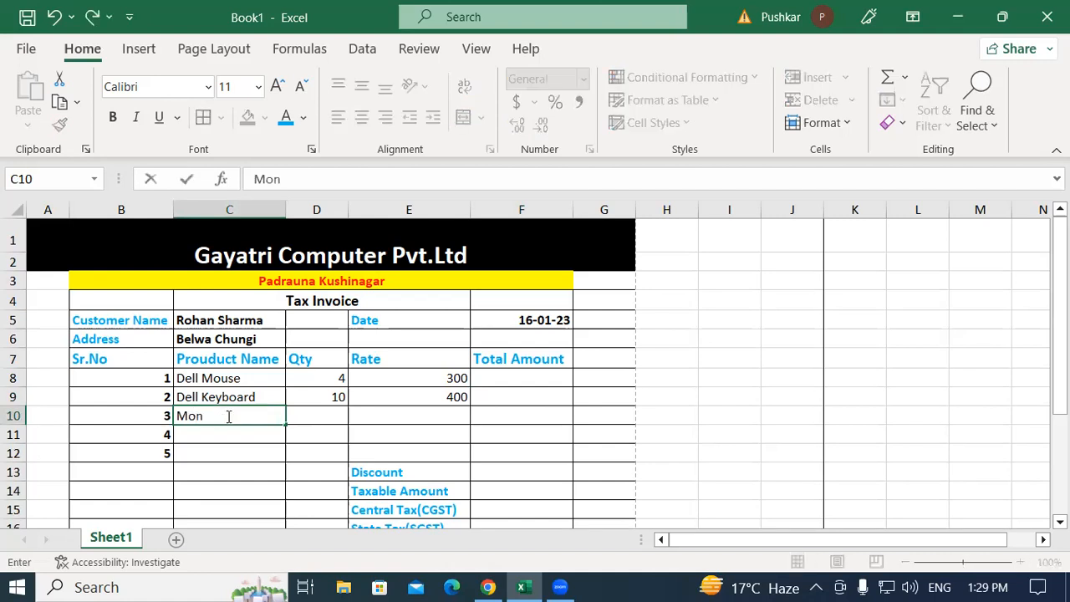
key(BackSpace)
key(BackSpace)
key(BackSpace)
text(Dell Mo)
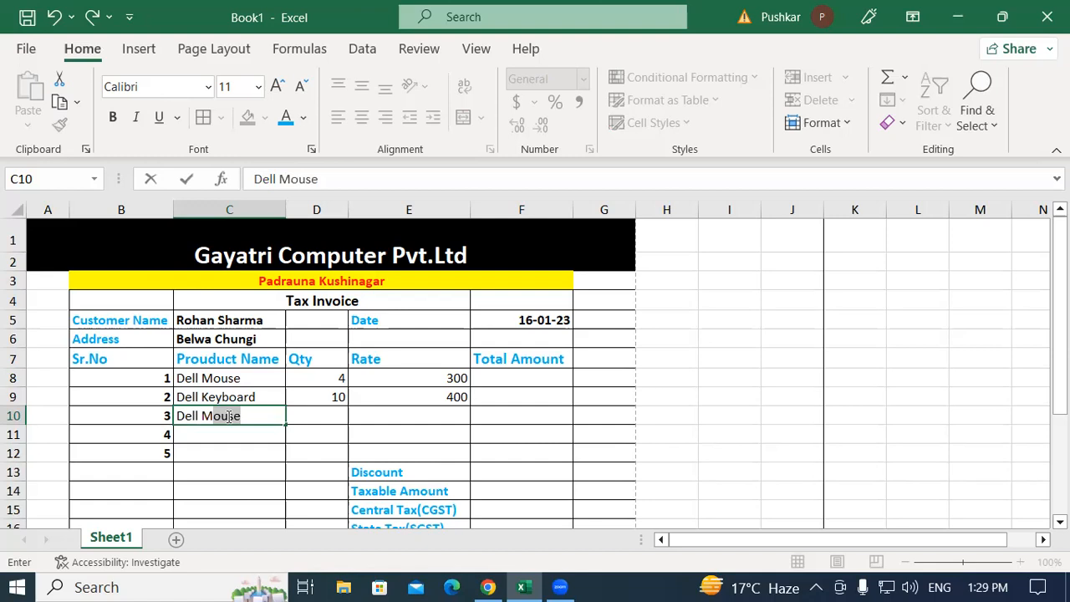
text(nitor)
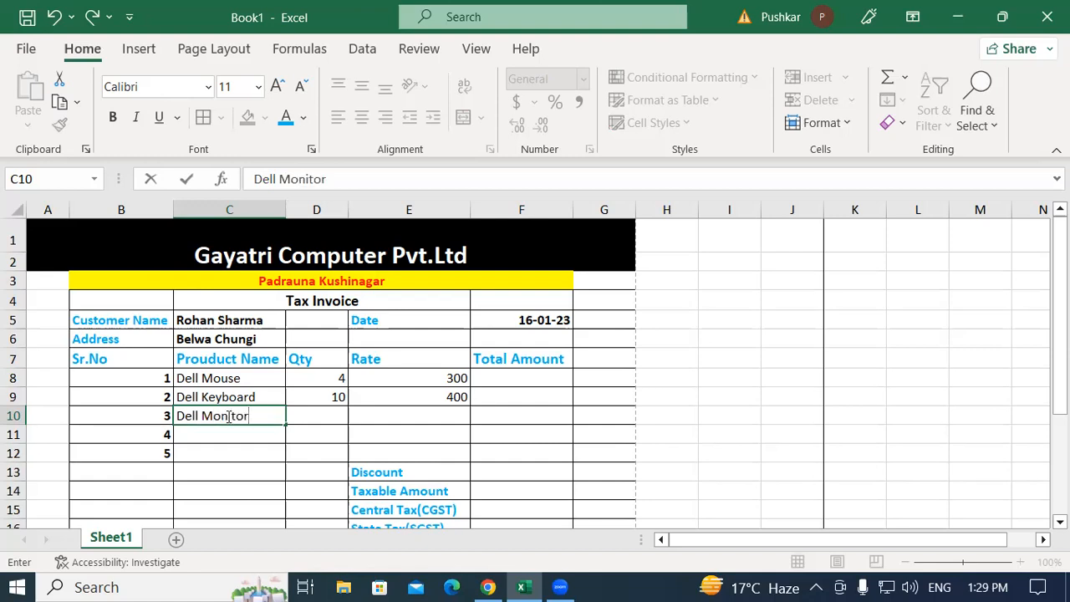
key(Tab)
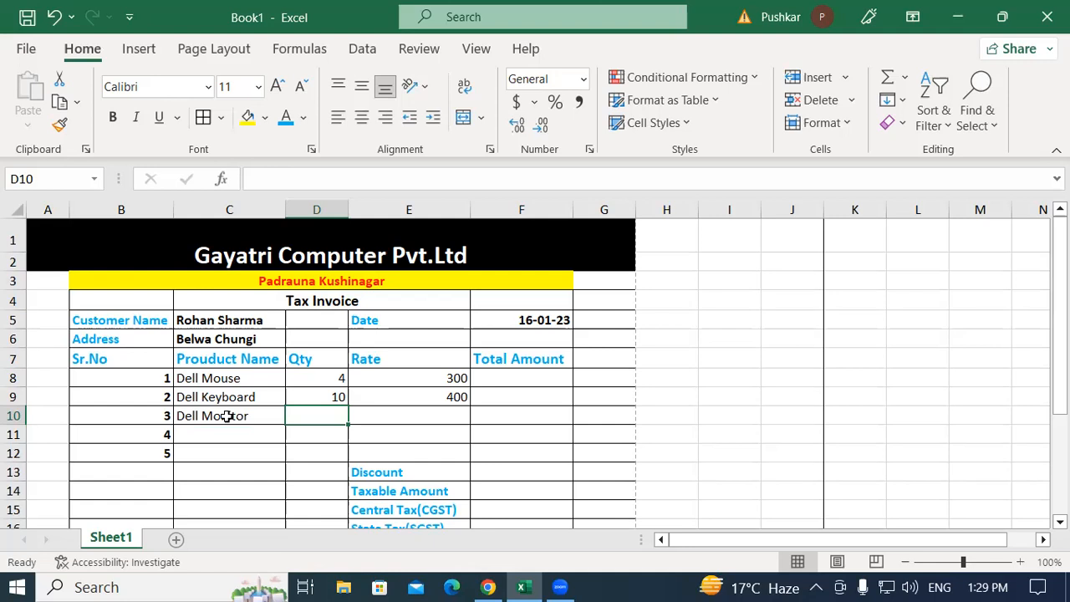
text(5)
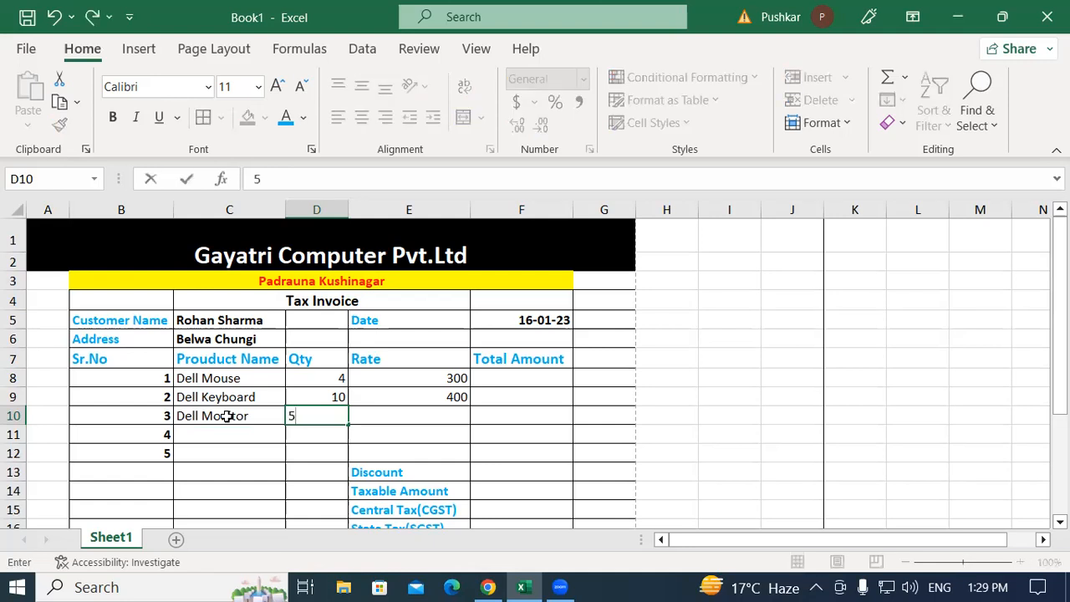
key(Tab)
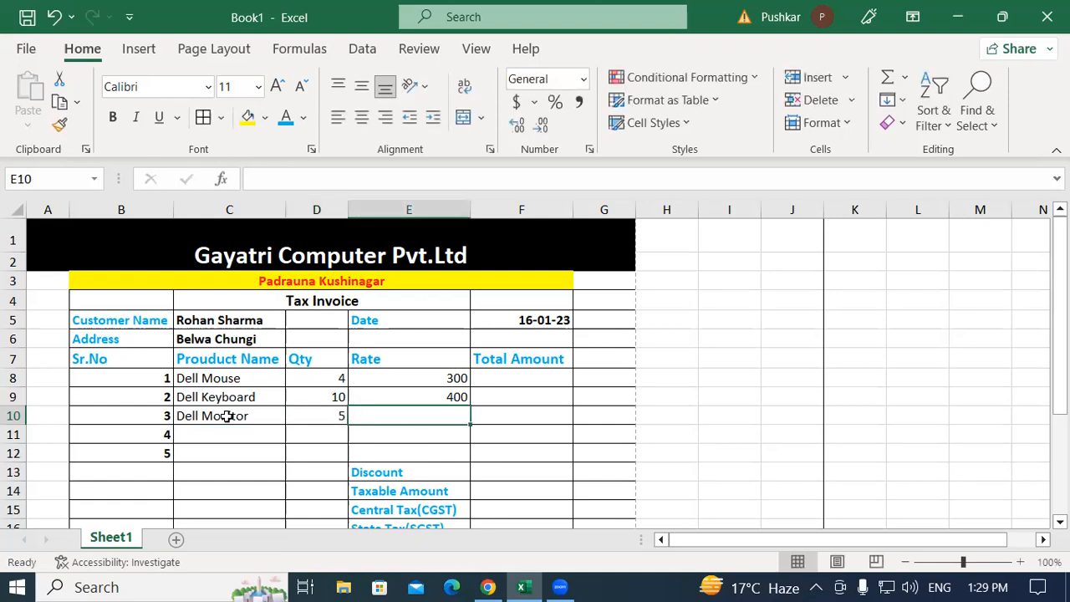
text(8000)
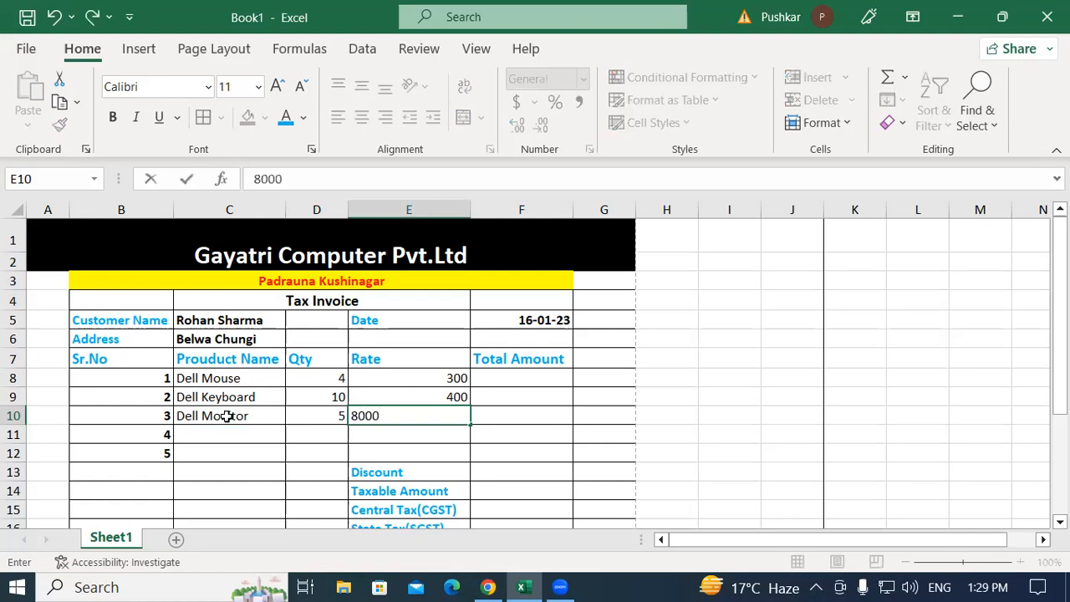
key(Tab)
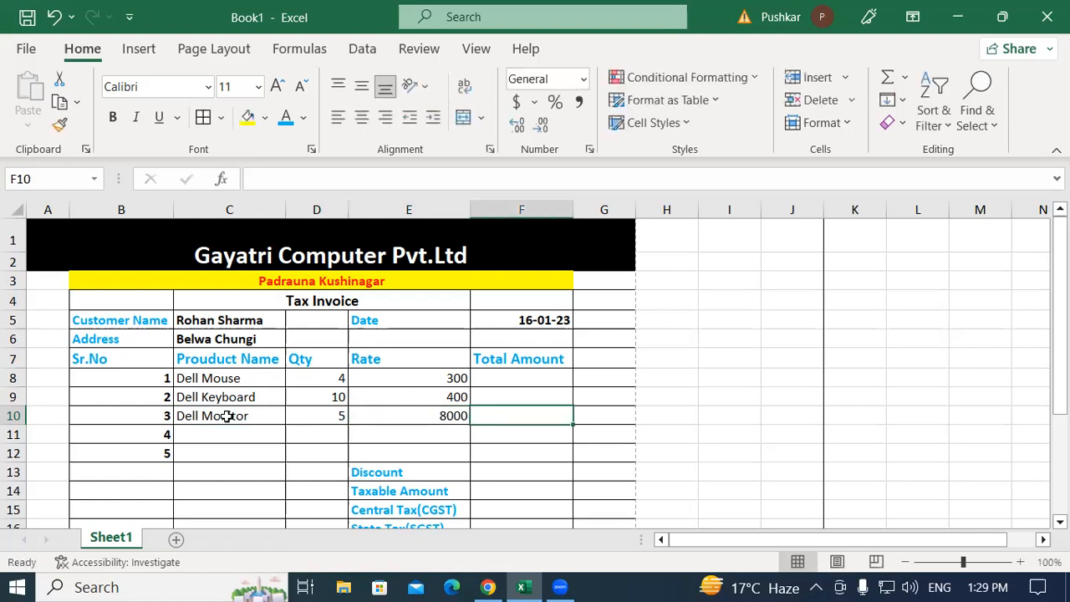
Enter item 4: USB Modem, quantity 2, rate 1050
click(209, 432)
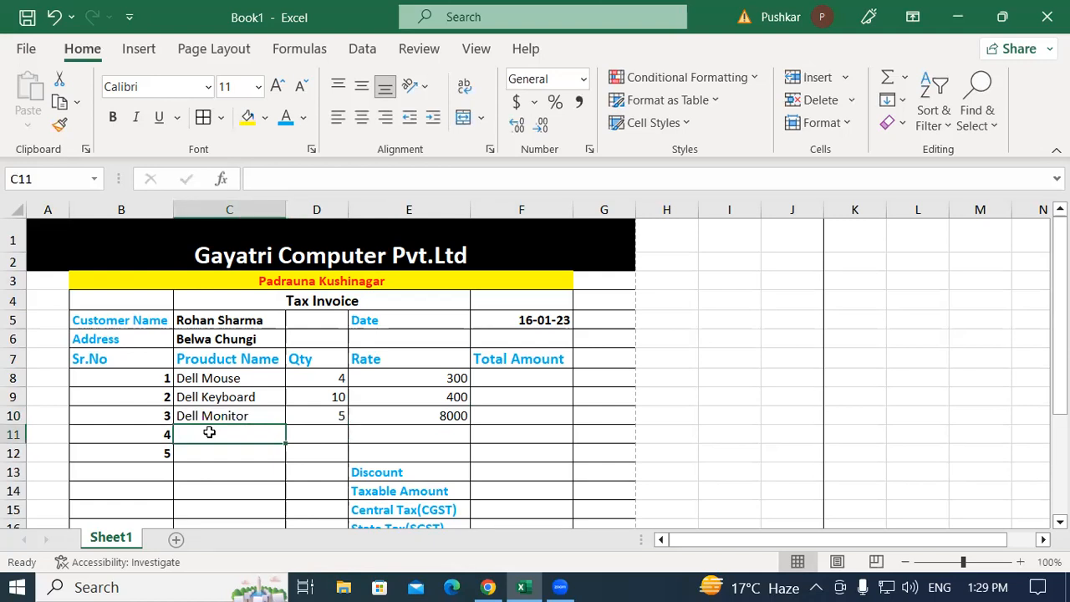
text(Us)
key(BackSpace)
text(SB)
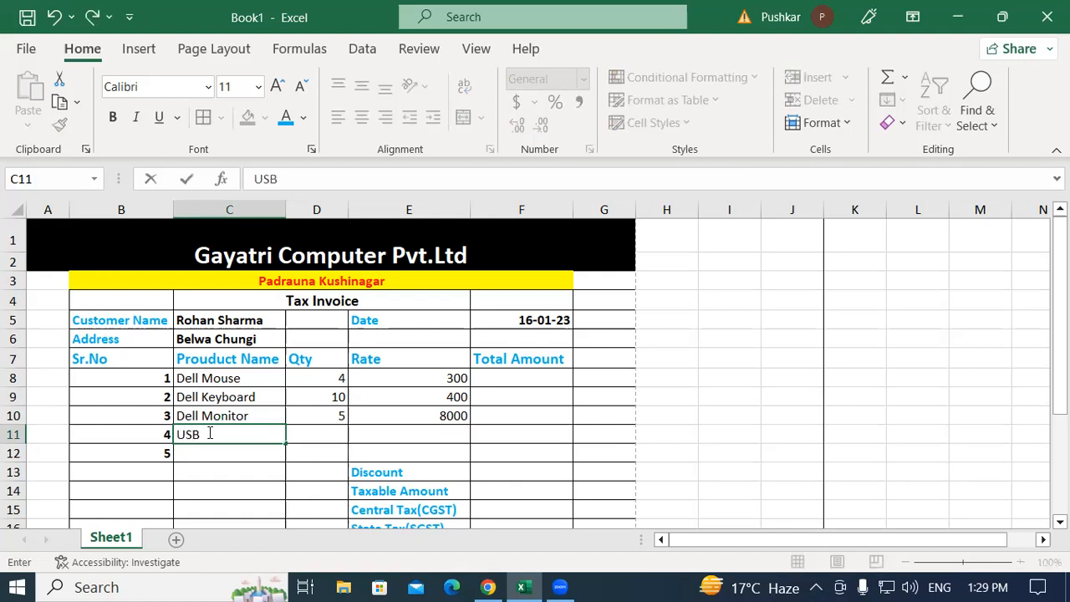
text( Modem)
key(Tab)
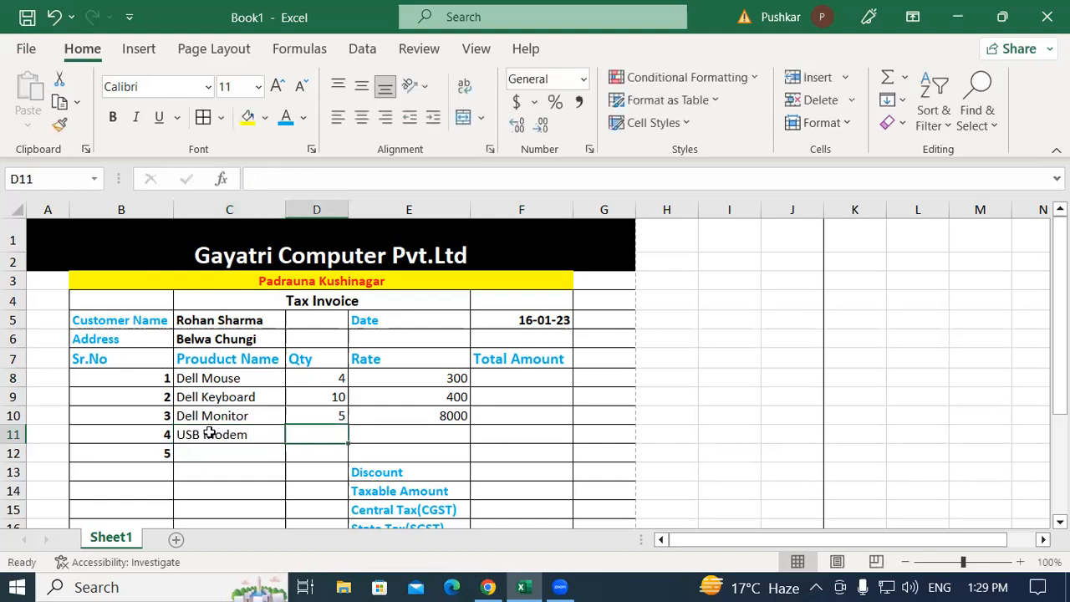
text(2)
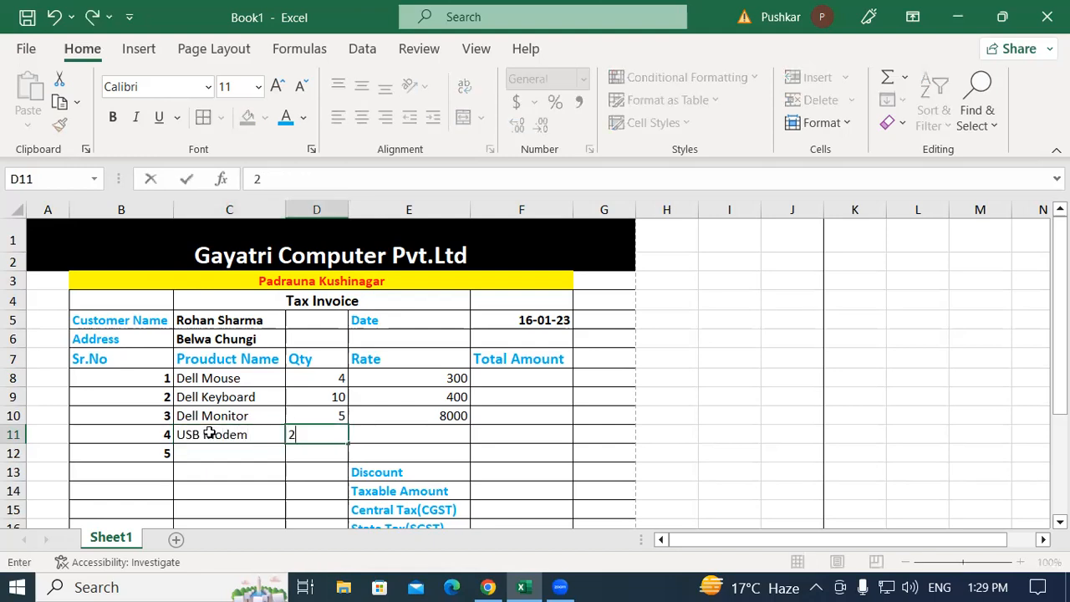
key(Tab)
text(105)
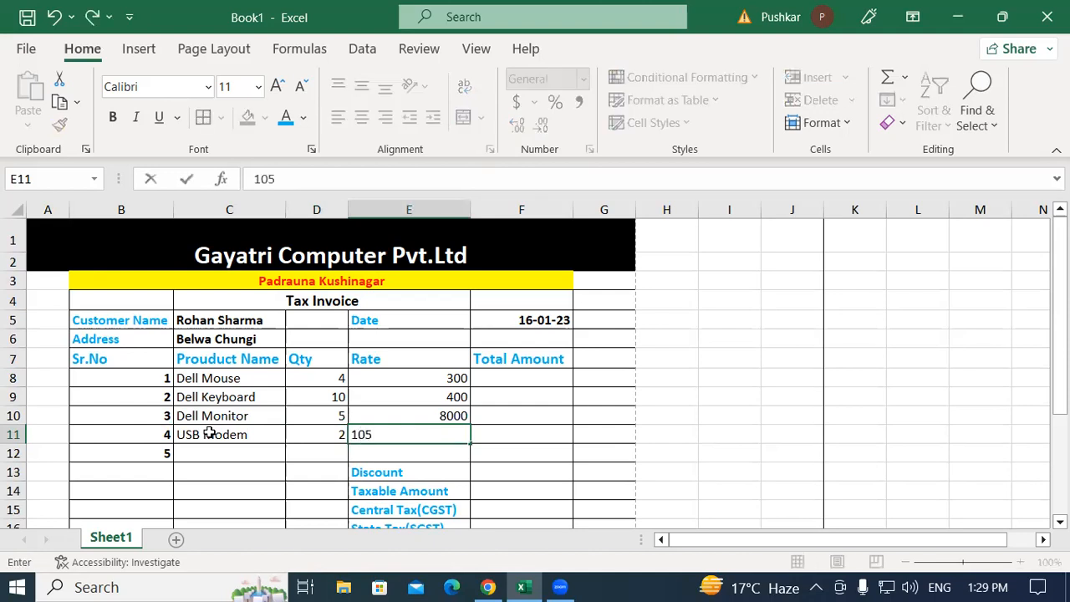
text(0)
key(Tab)
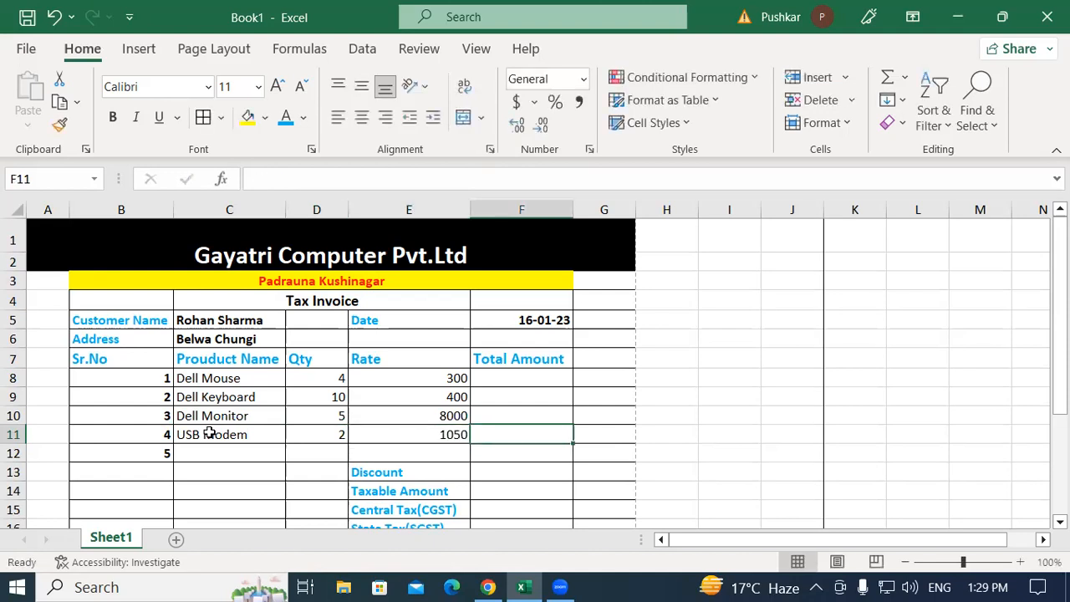
key(Right)
key(Right)
Enter item 5: CPU, quantity 2, rate 15000
click(214, 453)
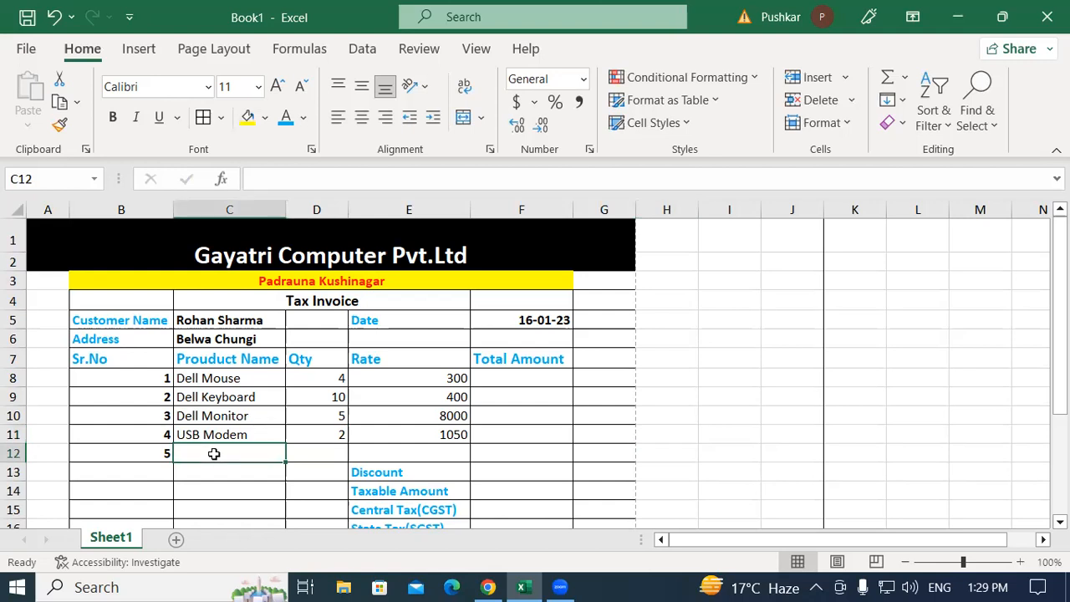
text(CPu)
key(BackSpace)
text(U)
key(Tab)
text(2)
key(Tab)
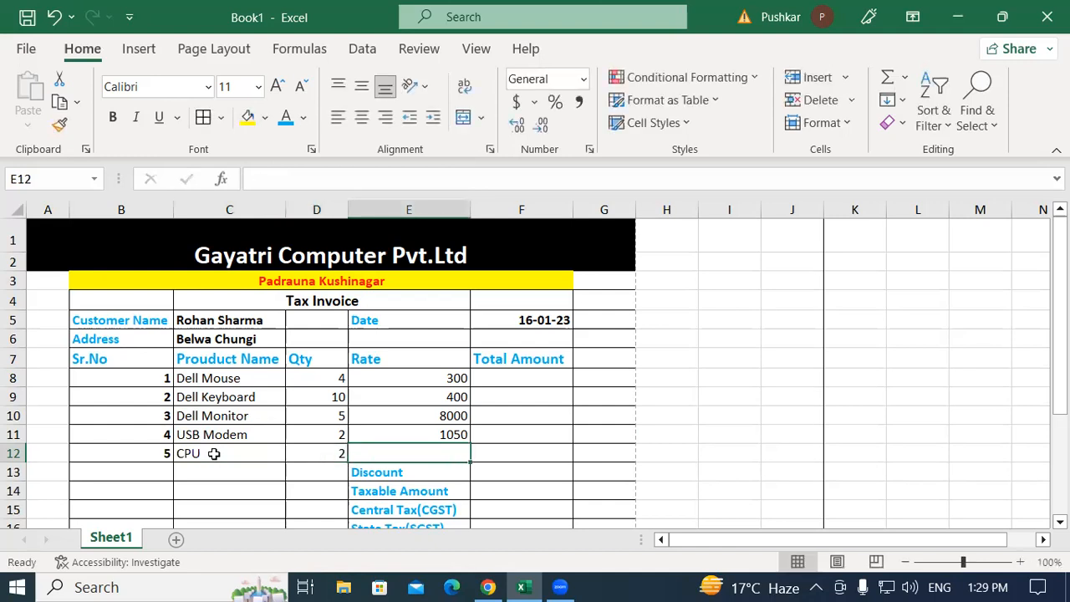
text(15000)
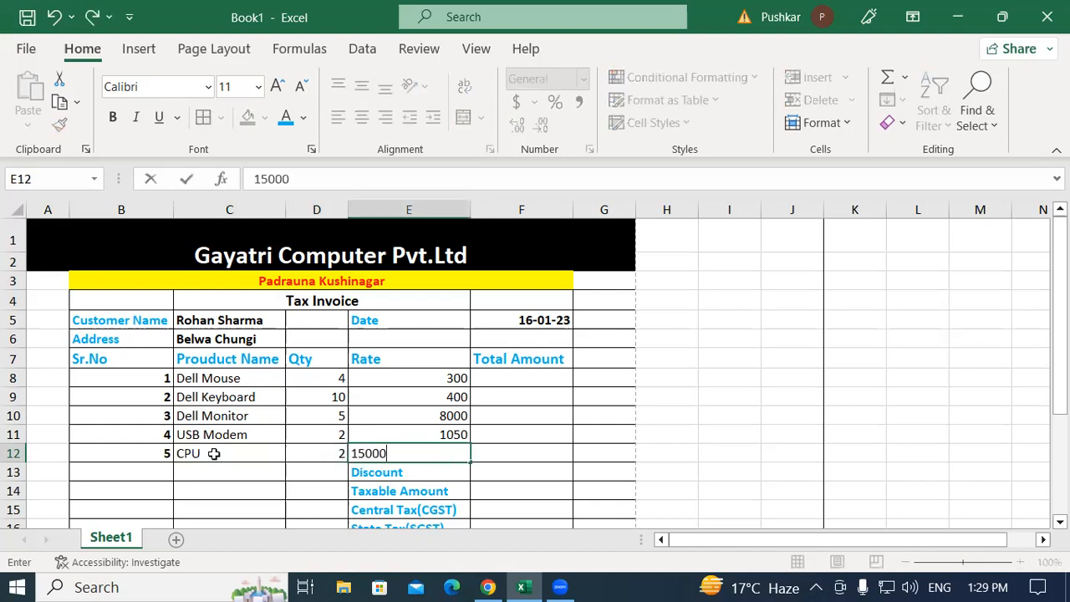
key(Return)
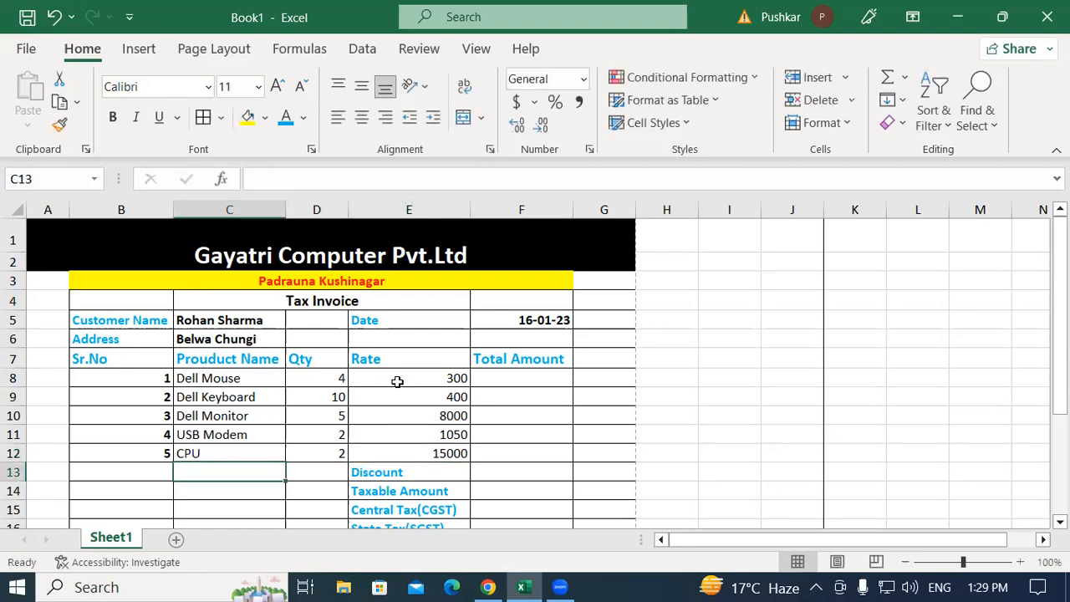
click(515, 400)
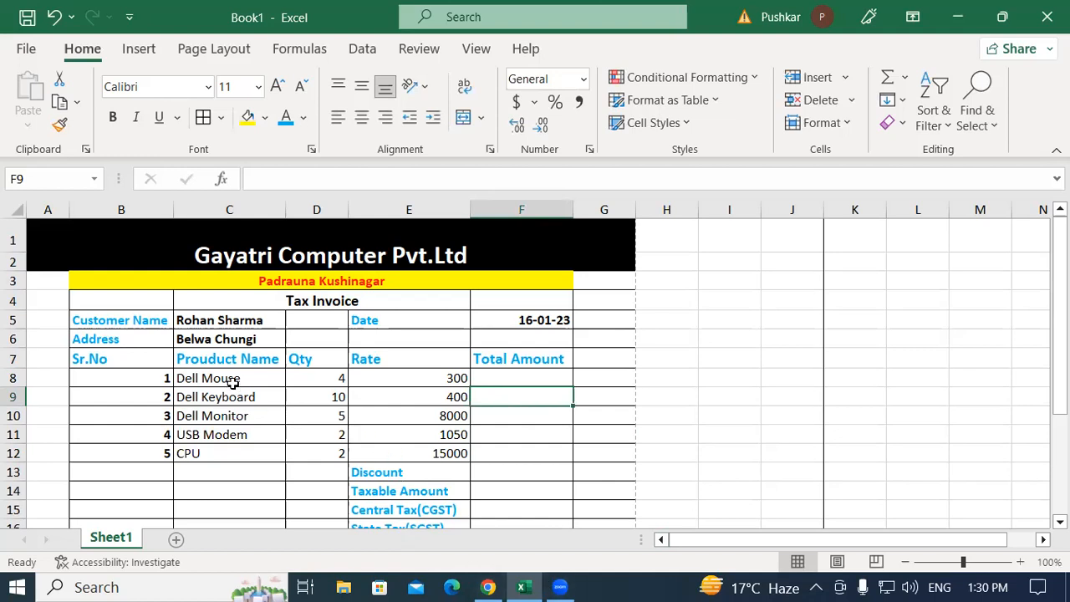
drag(223, 377, 223, 449)
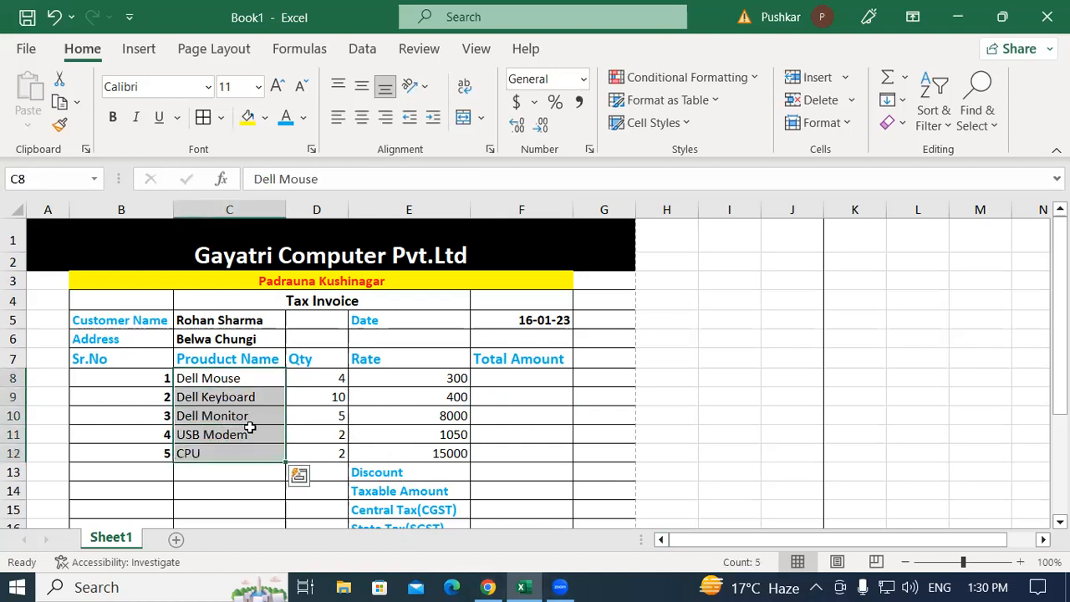
click(314, 378)
click(321, 452)
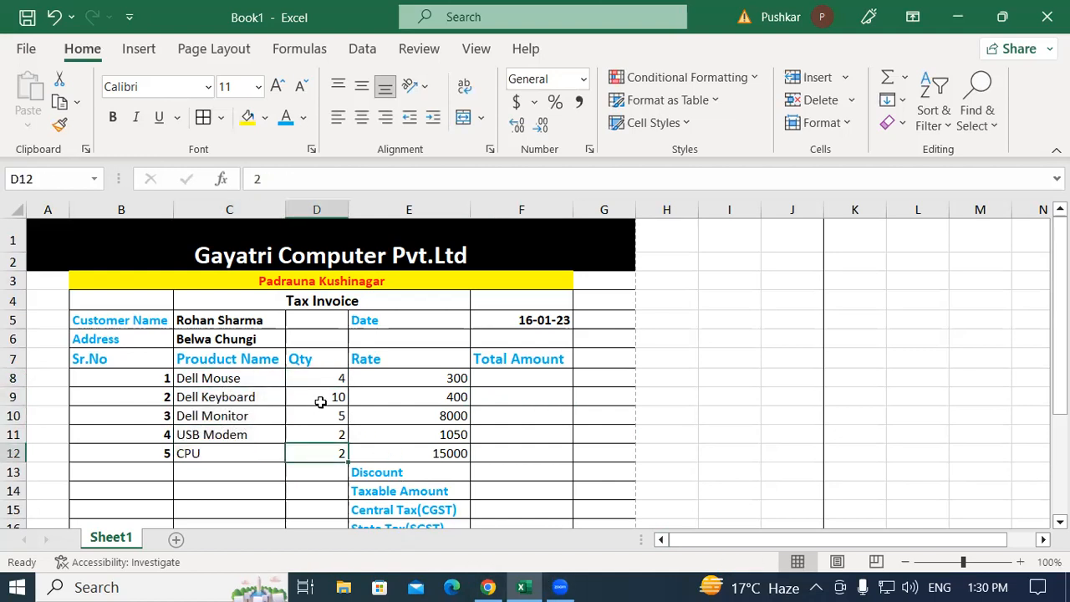
drag(313, 378, 318, 449)
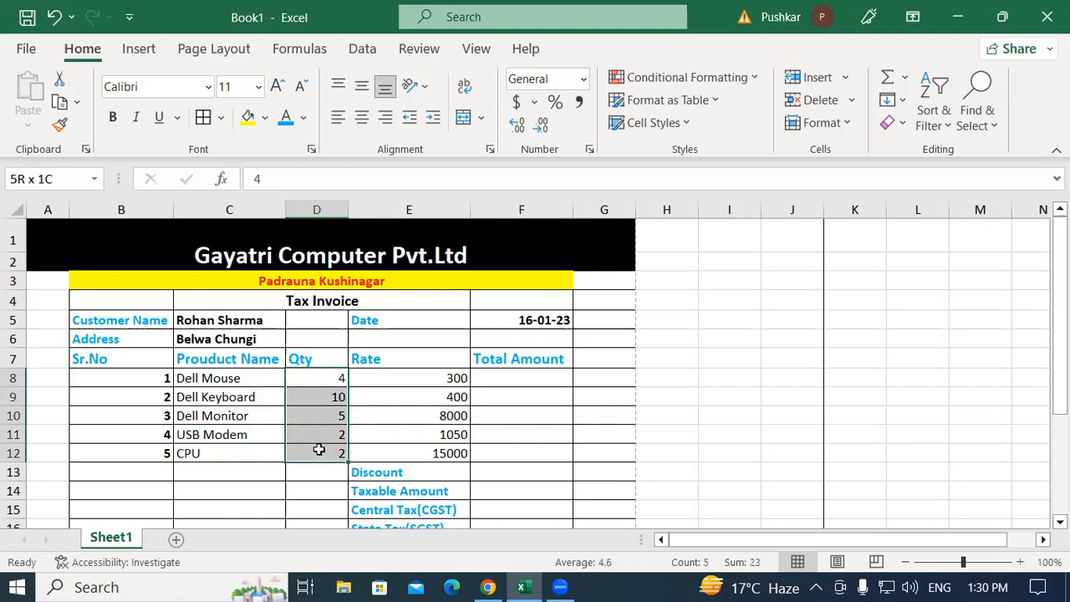
click(389, 380)
drag(398, 377, 415, 452)
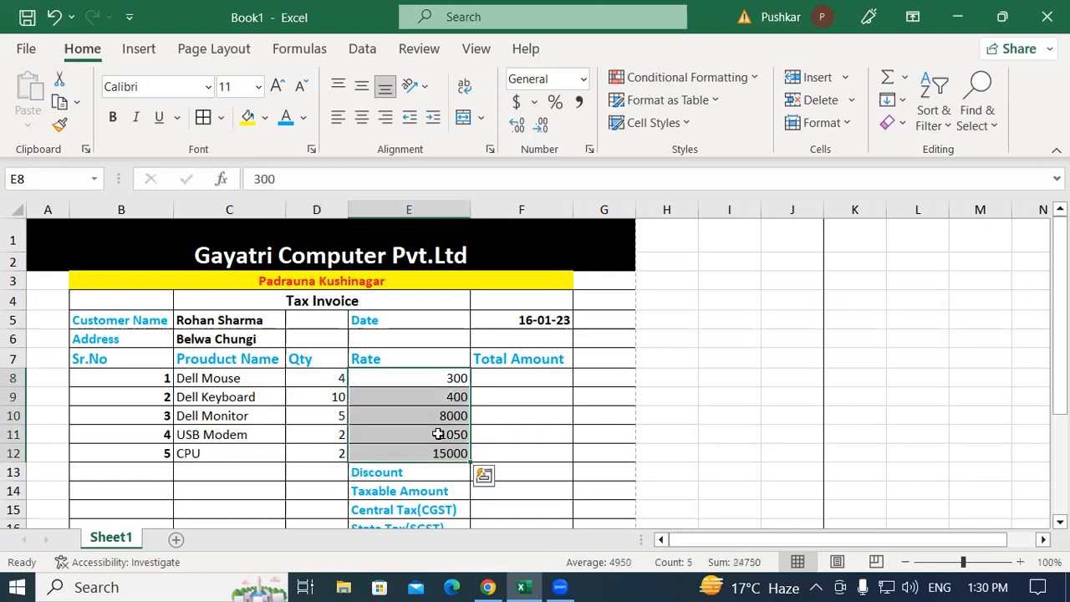
click(502, 381)
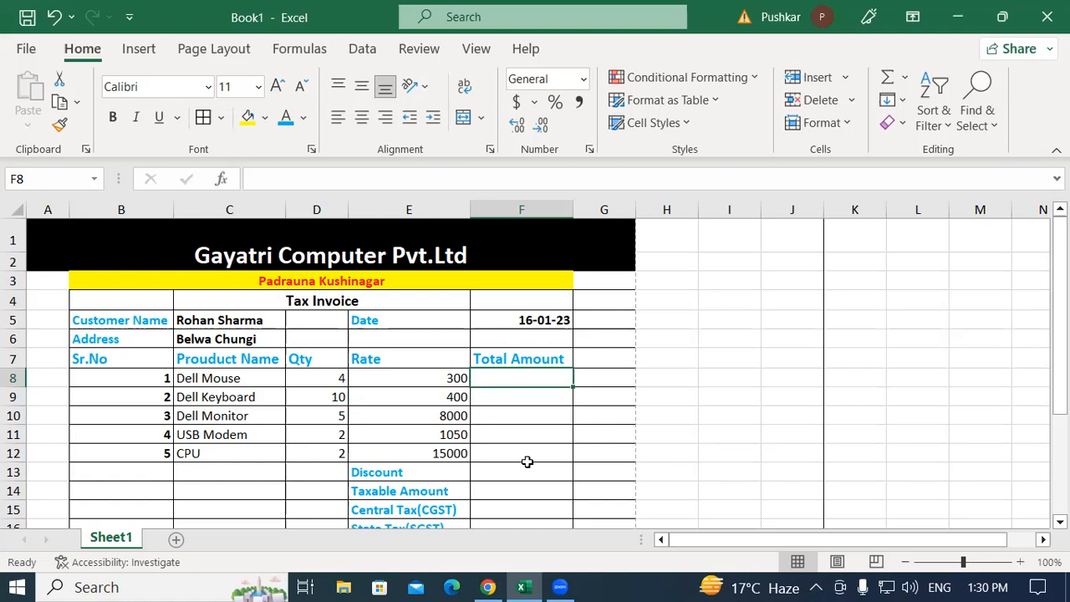
Enter =D8*E8 in F8, giving a 1200 total for Dell Mouse
click(483, 452)
click(528, 374)
text(=)
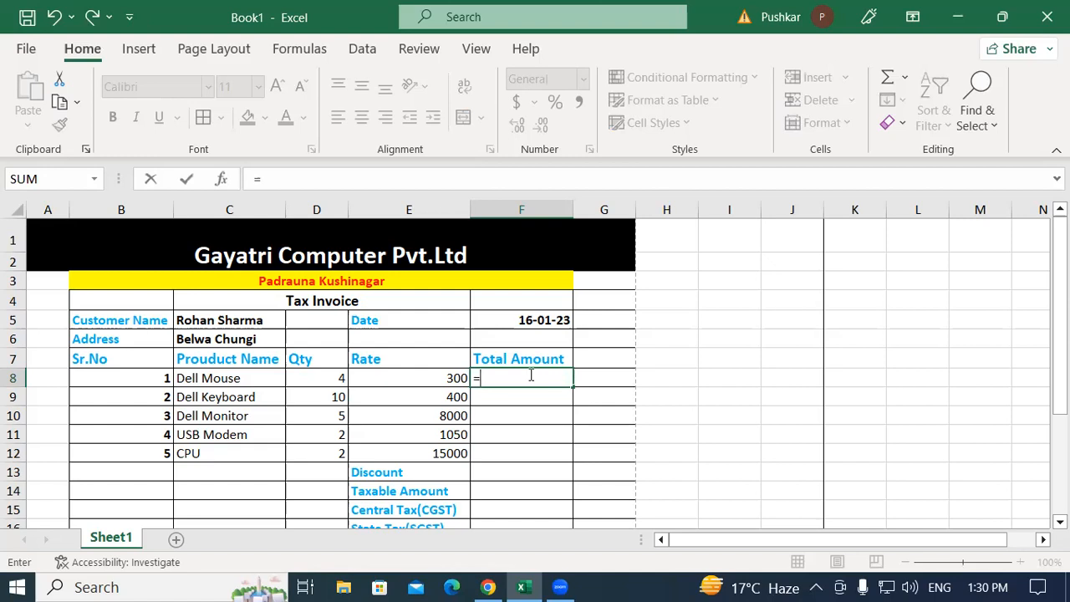
click(318, 377)
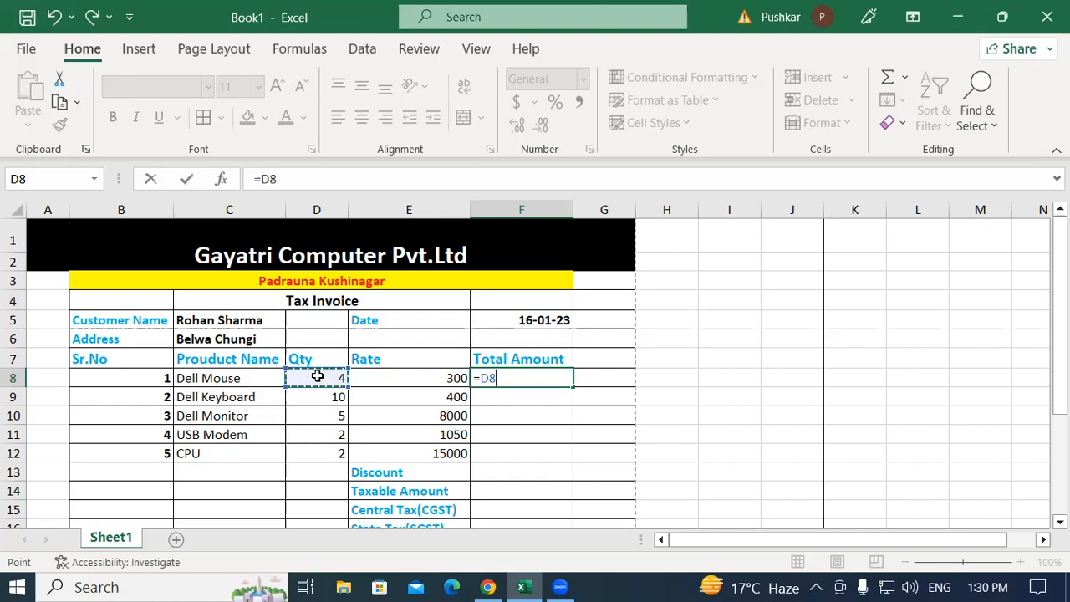
text(*)
click(410, 377)
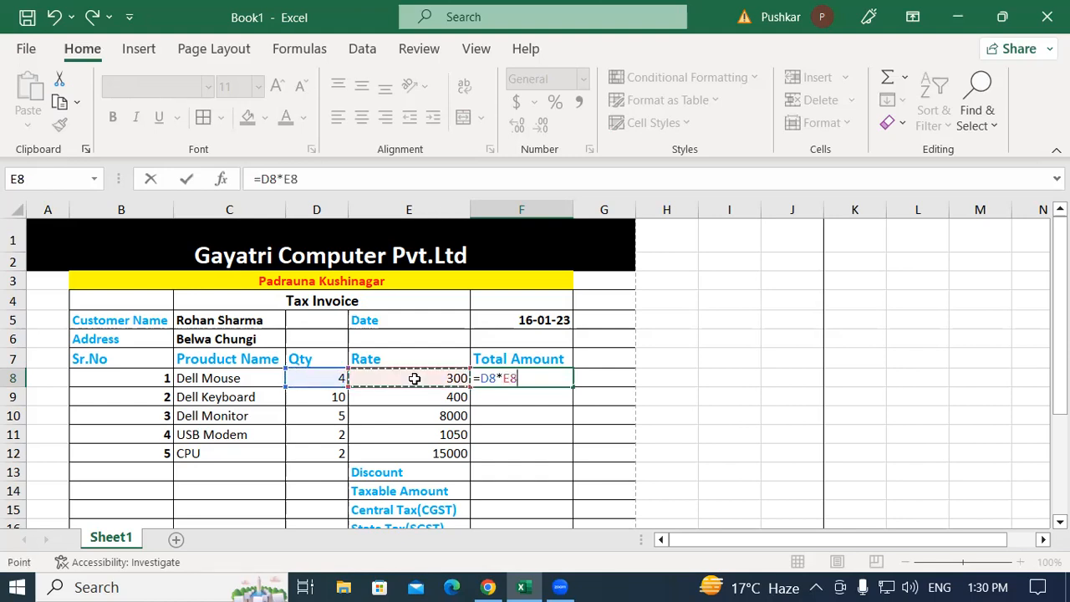
key(Return)
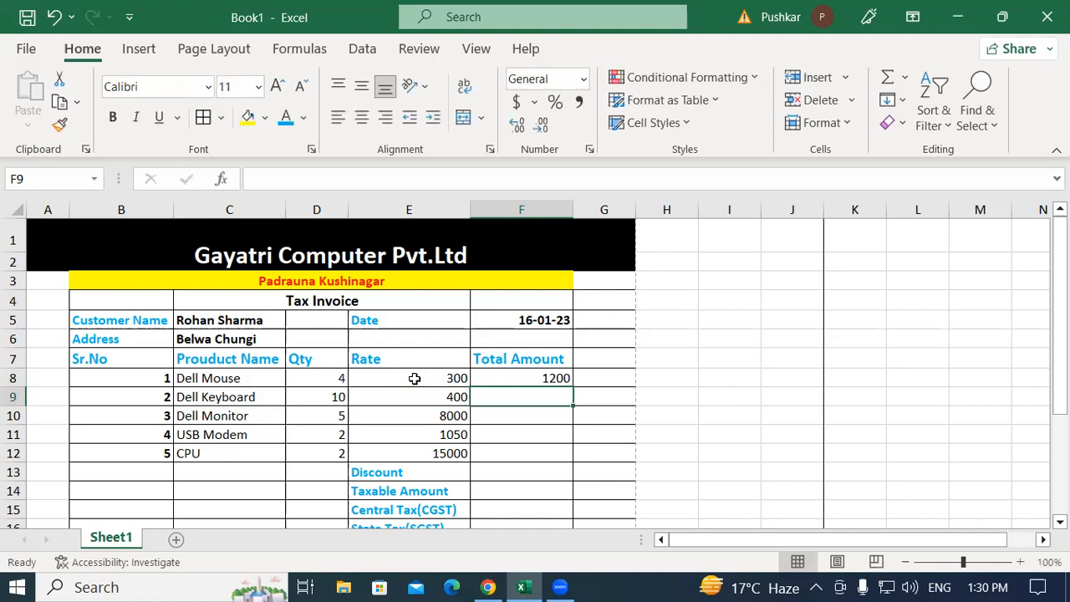
Copy the total formula down to F12 and check the five totals
click(552, 378)
drag(576, 387, 585, 457)
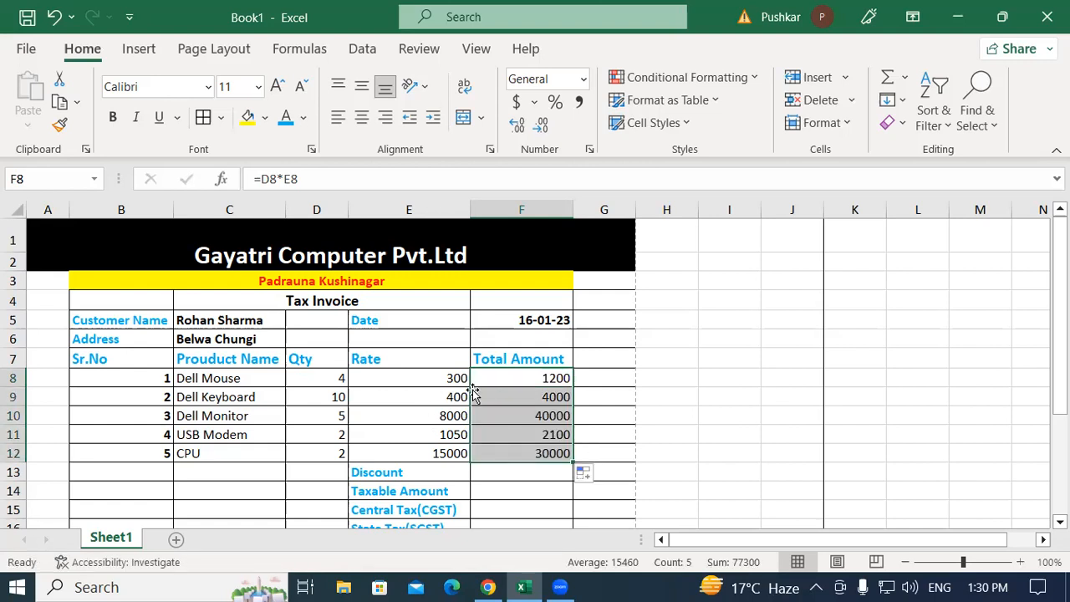
click(511, 377)
click(515, 448)
drag(530, 377, 530, 461)
click(527, 469)
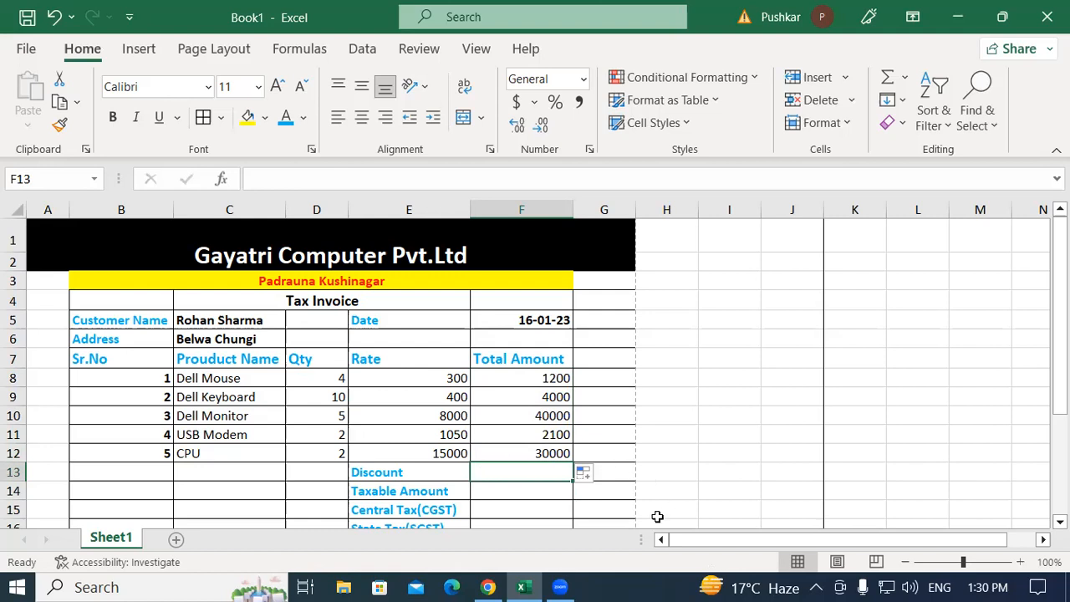
drag(521, 377, 521, 455)
click(440, 474)
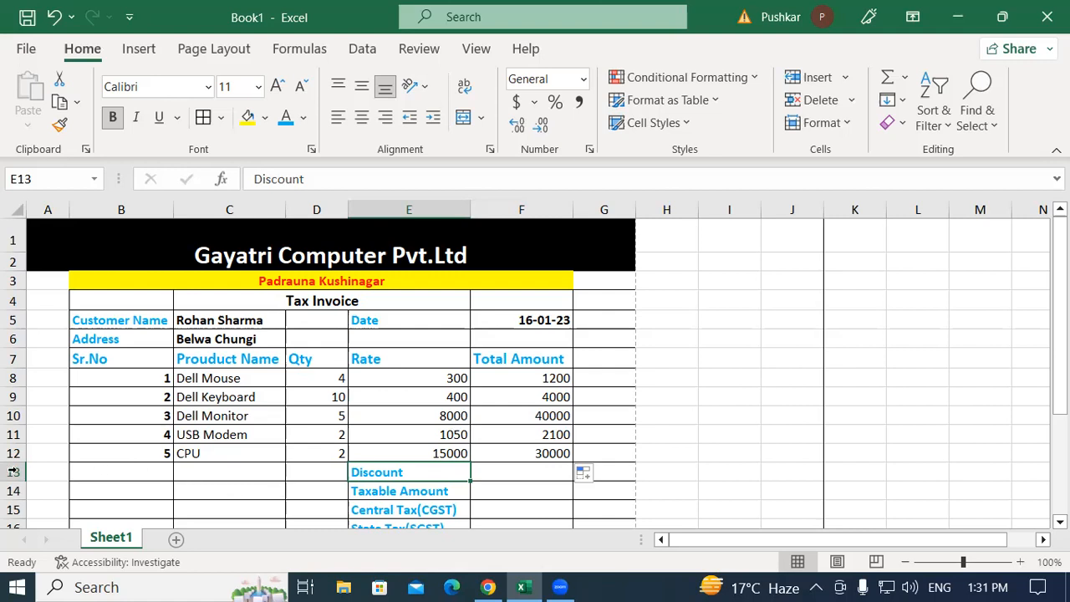
Enter =SUM(F8:F12) in L8, returning 77300
click(910, 376)
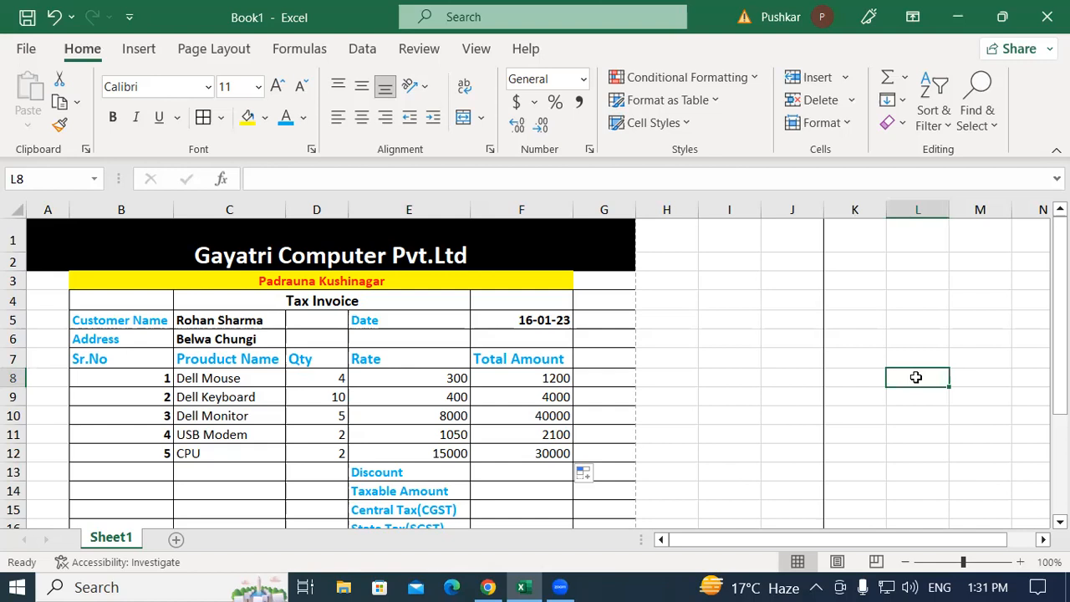
text(=)
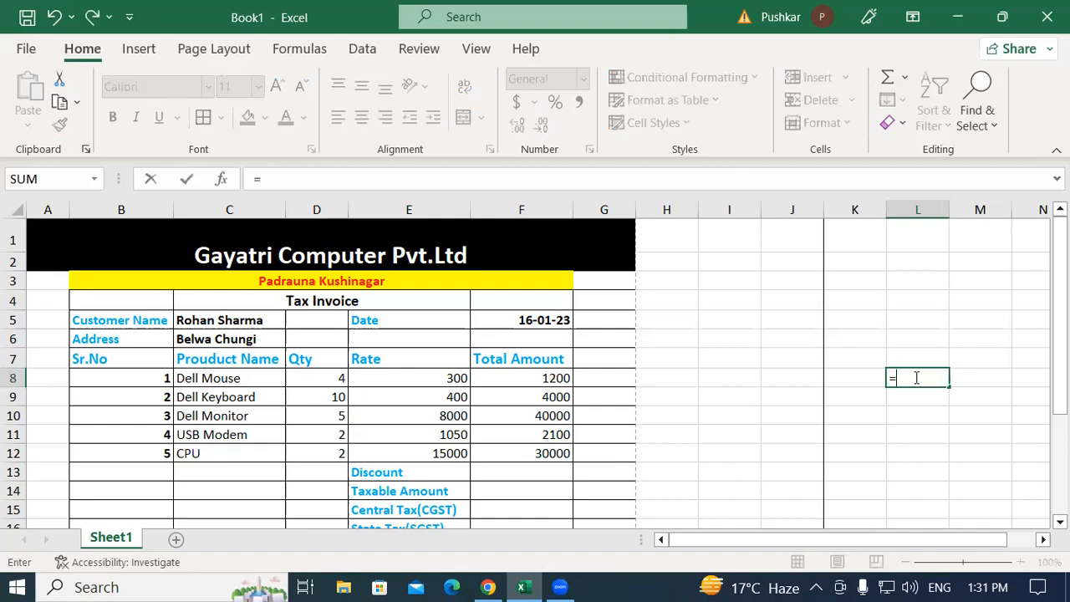
text(sum)
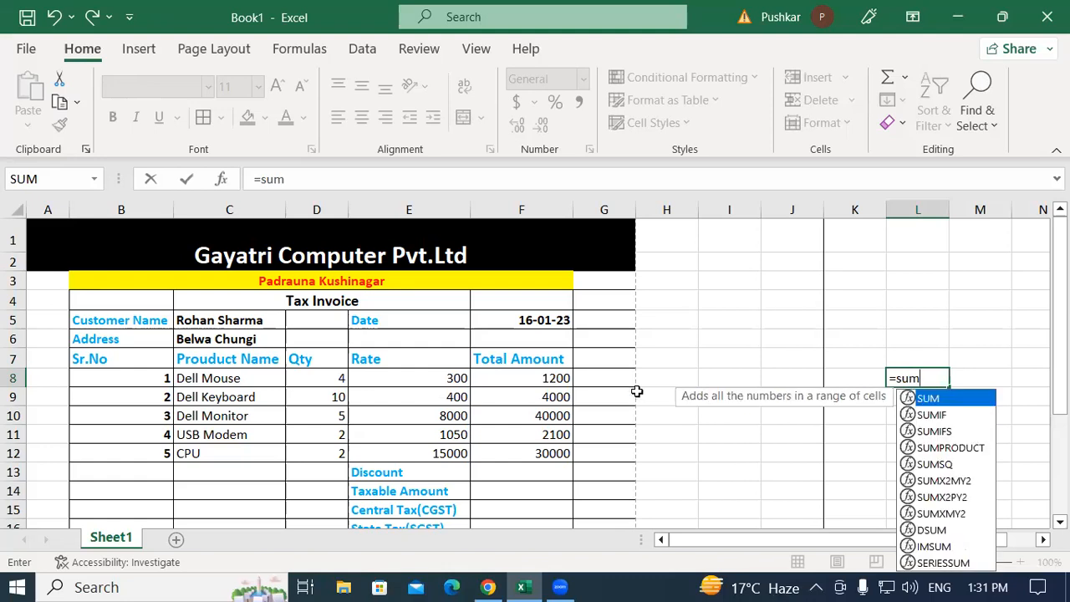
text(()
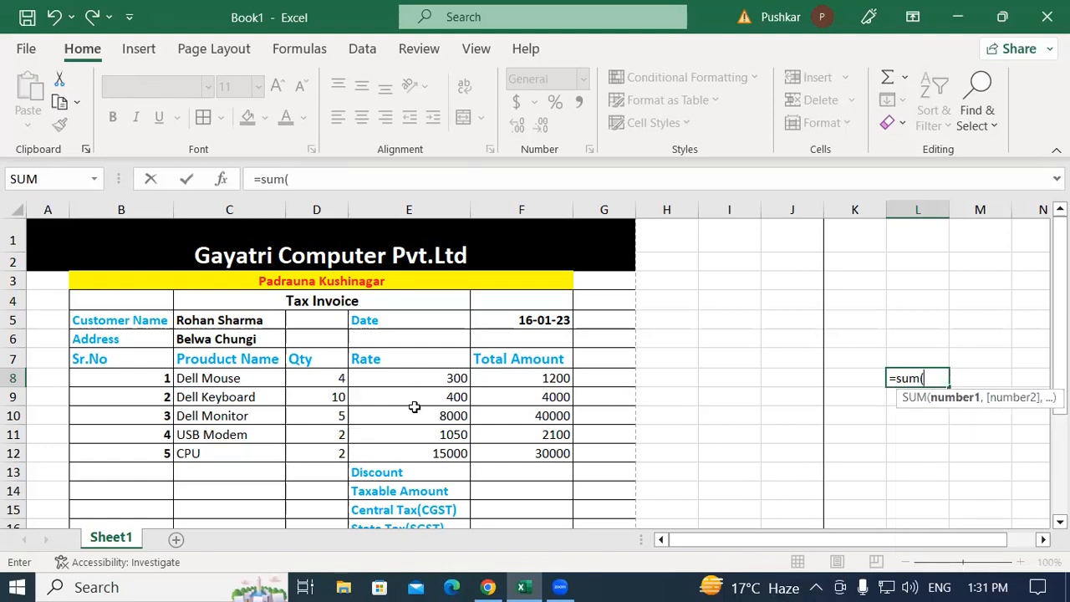
drag(547, 378, 546, 443)
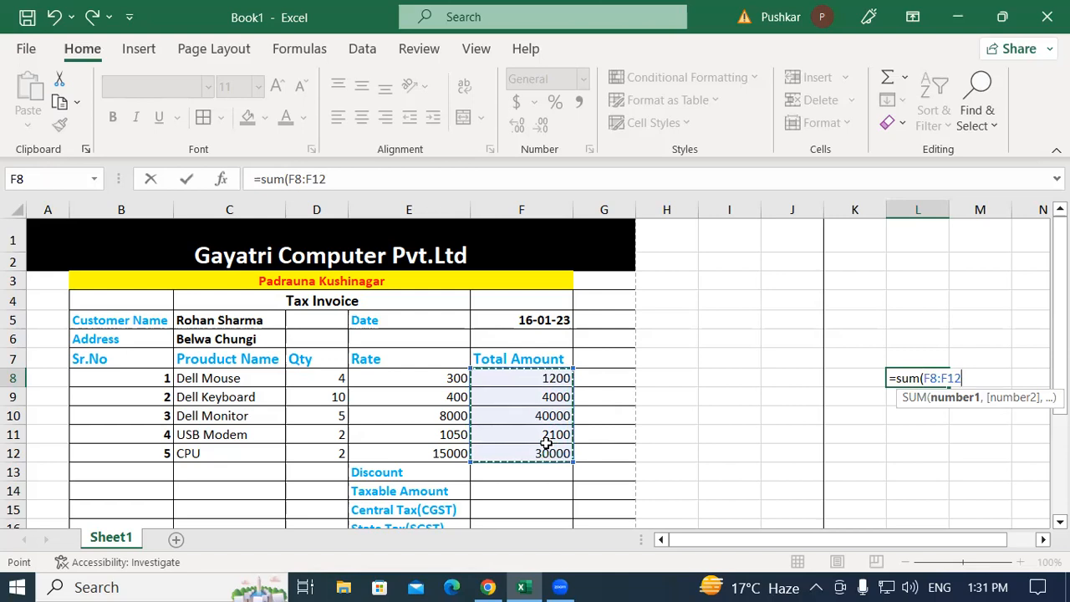
text())
key(Return)
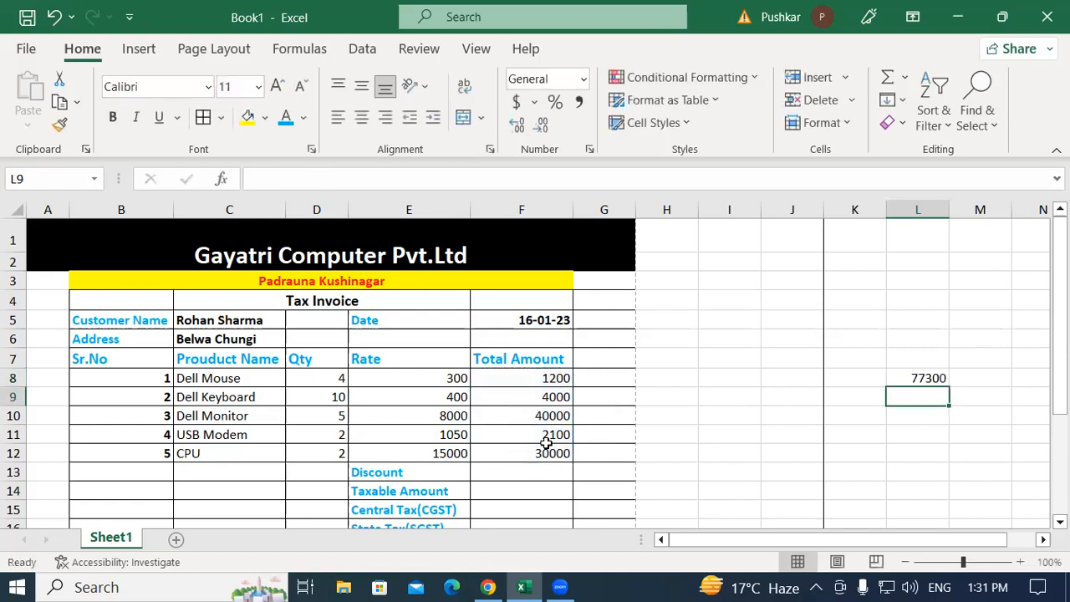
click(895, 379)
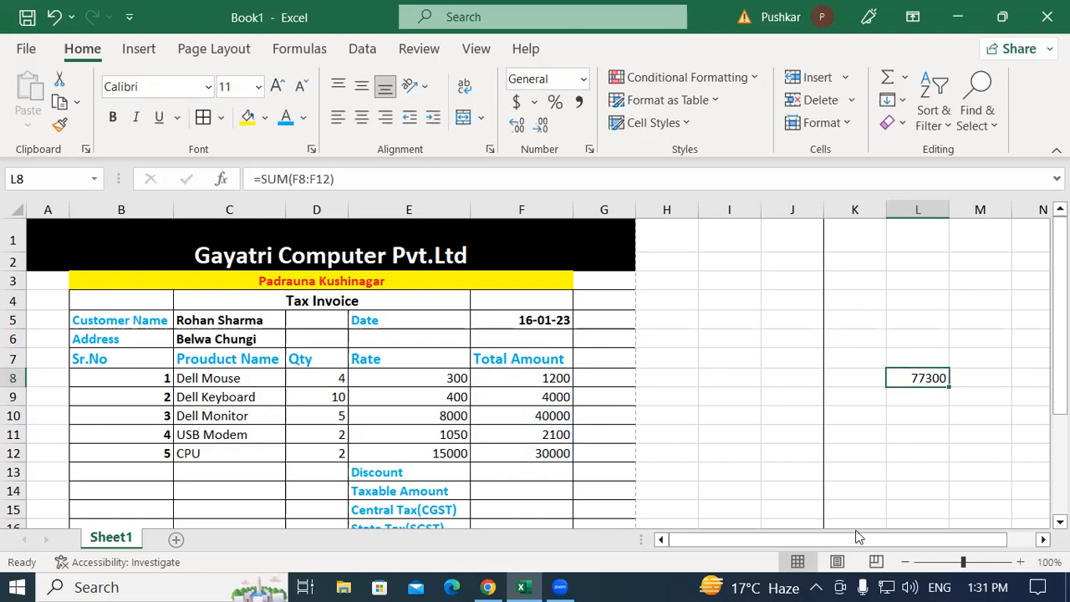
click(916, 396)
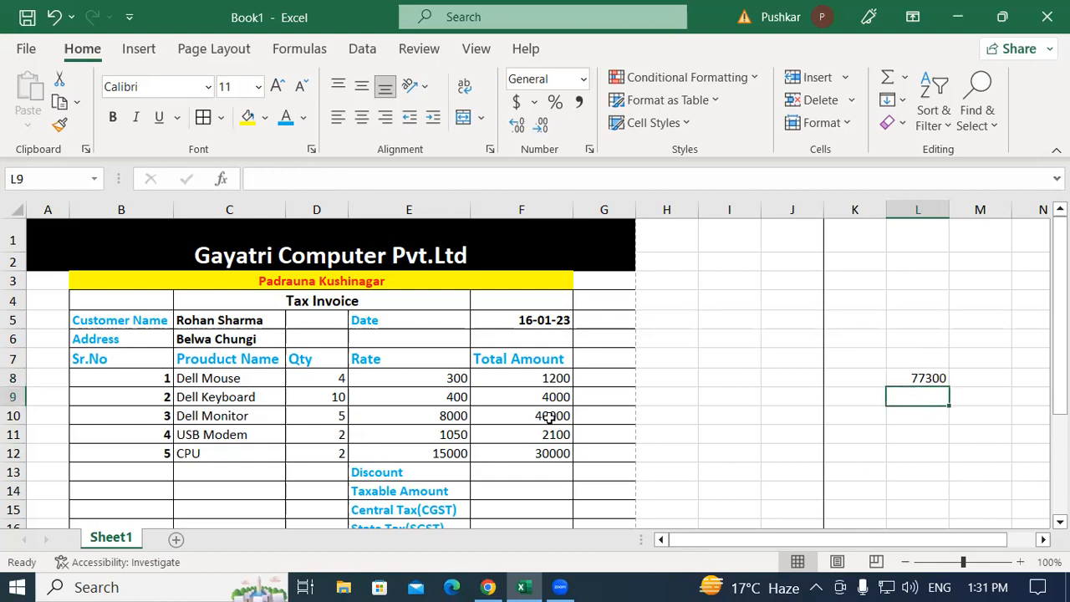
Enter a 5000 discount in F13
click(423, 472)
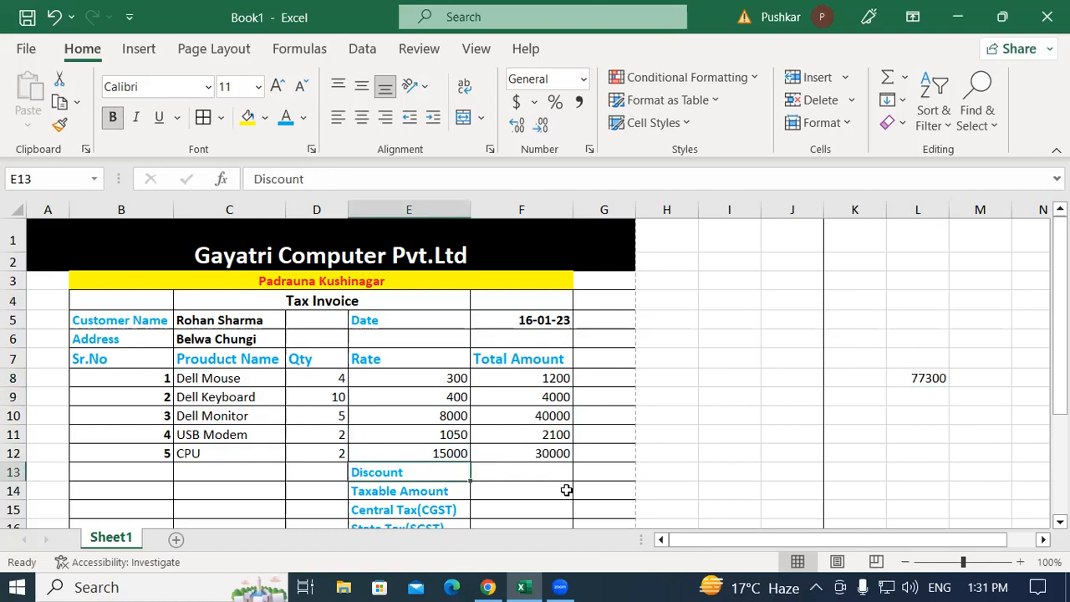
click(537, 469)
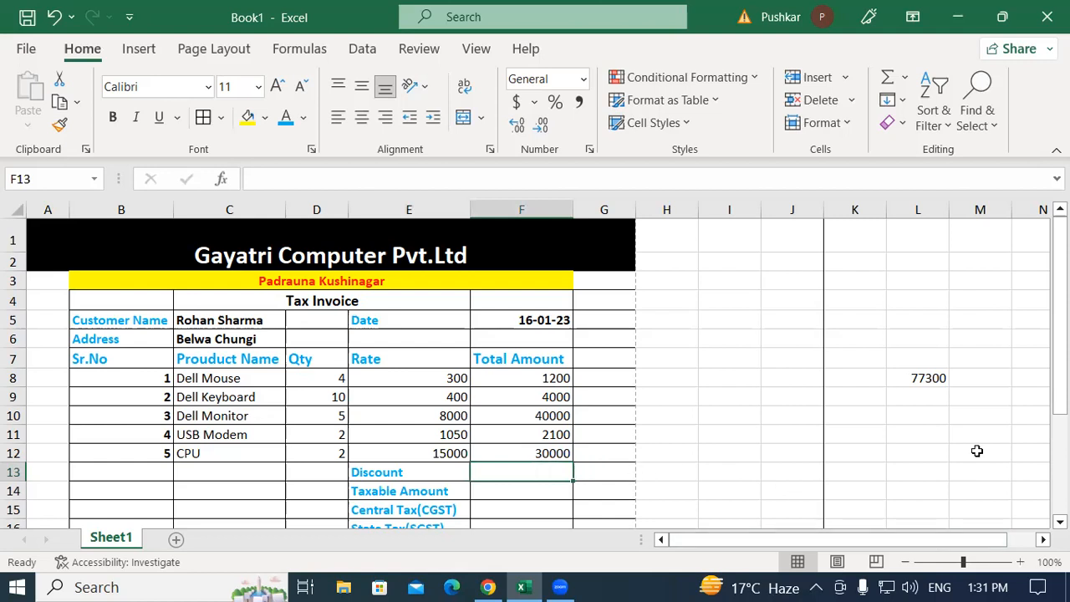
click(899, 381)
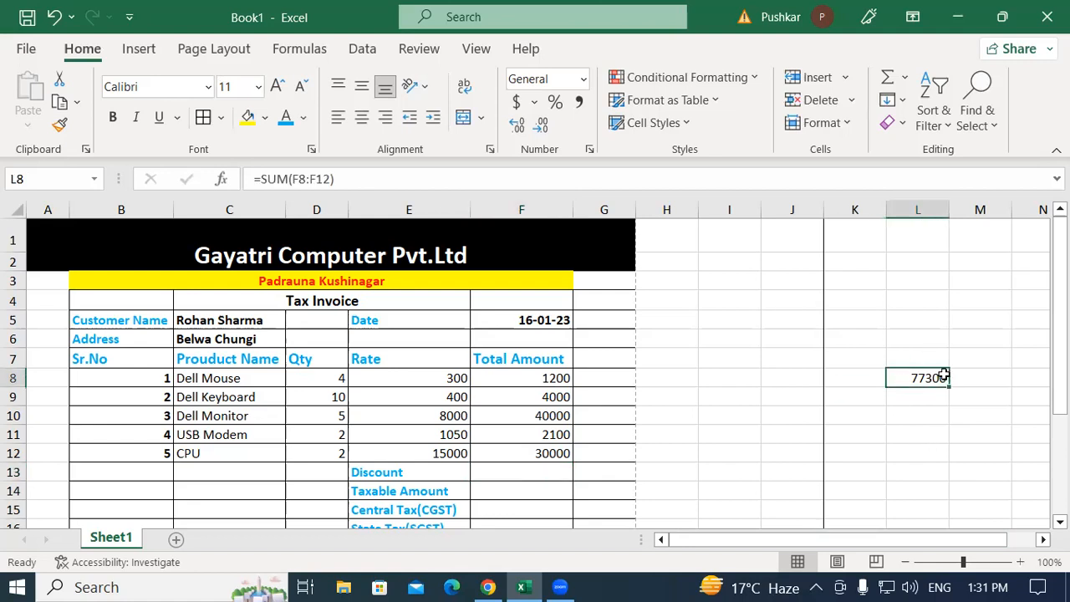
click(528, 473)
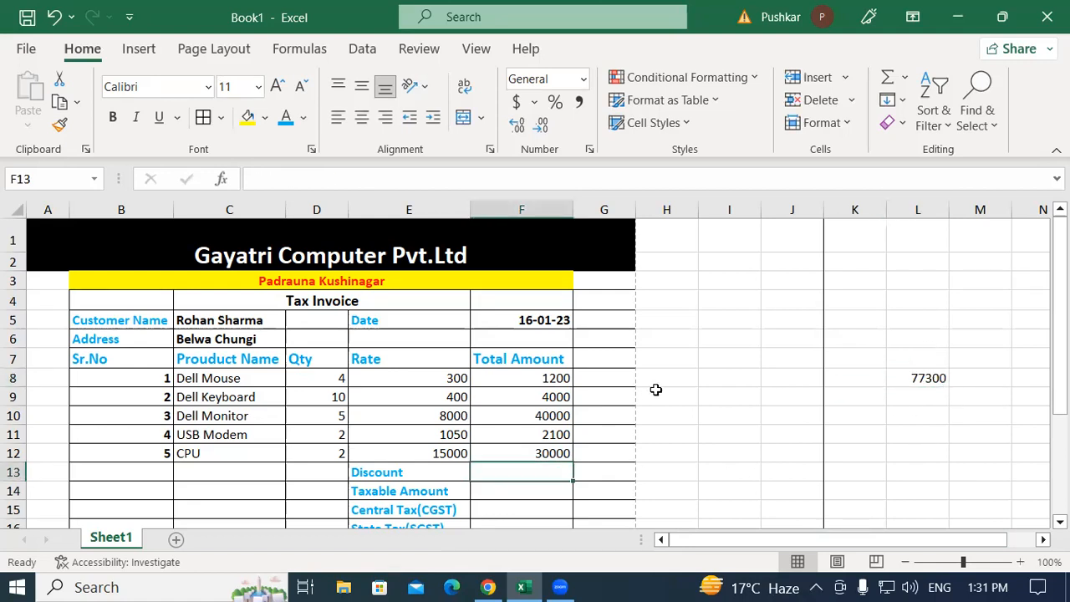
text(5000)
key(Return)
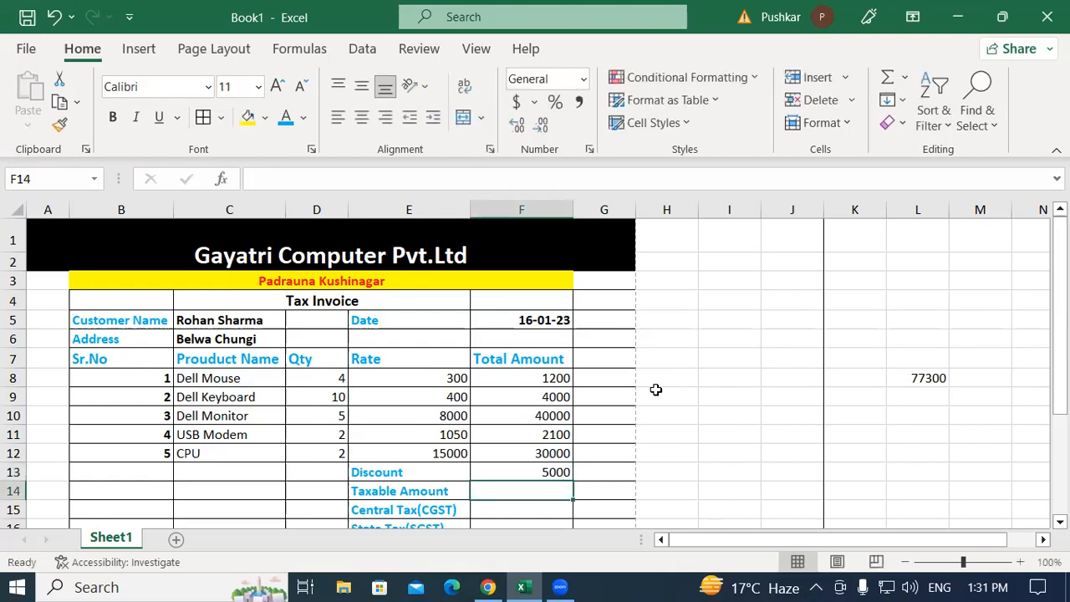
Set Taxable Amount in F14 to =77300-F13, giving 72300
click(429, 492)
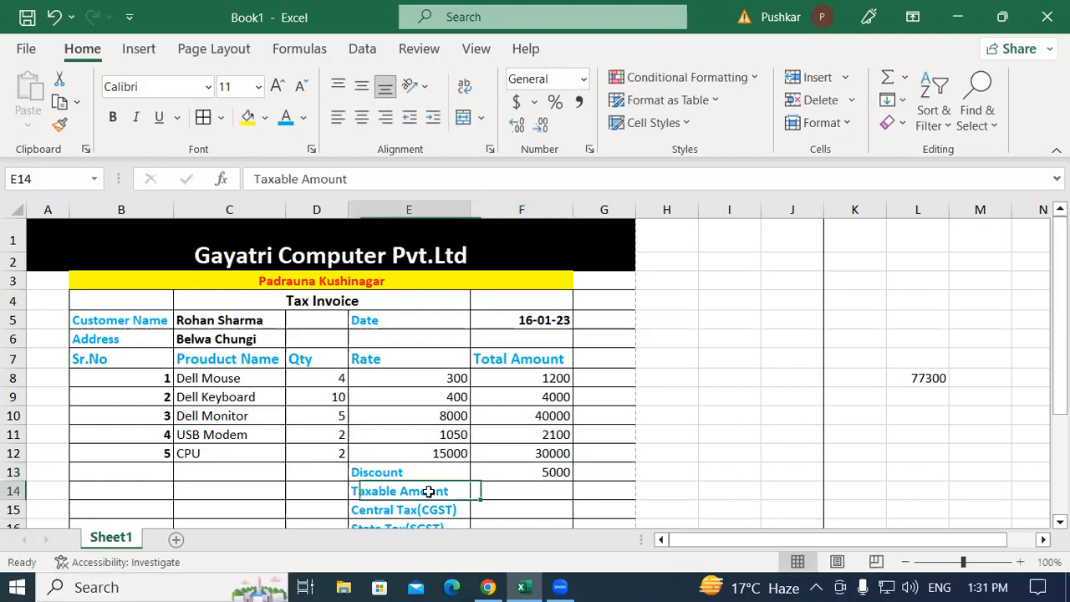
click(519, 492)
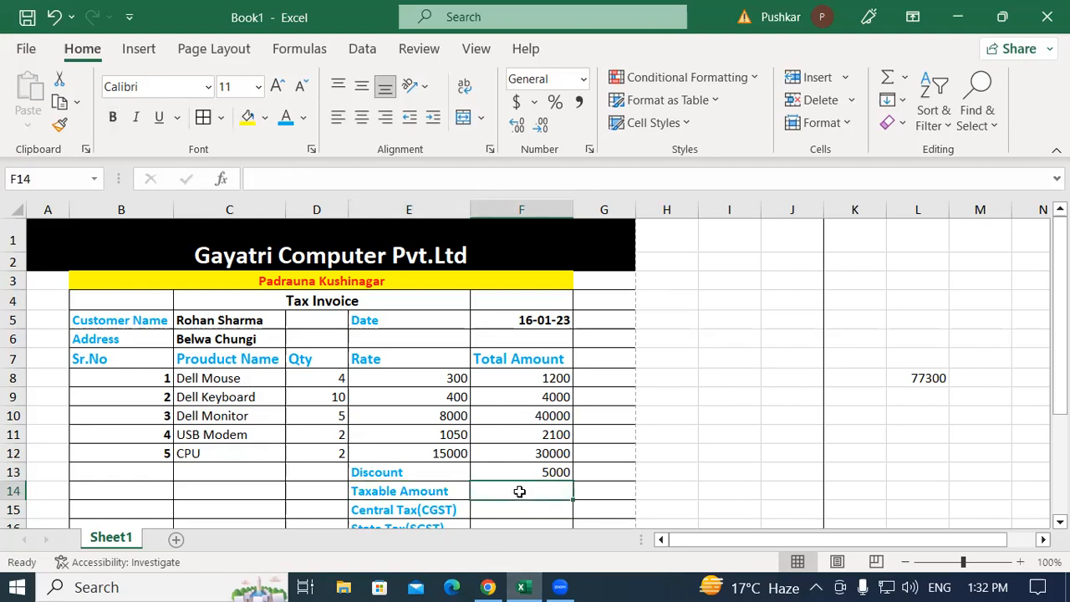
text(=)
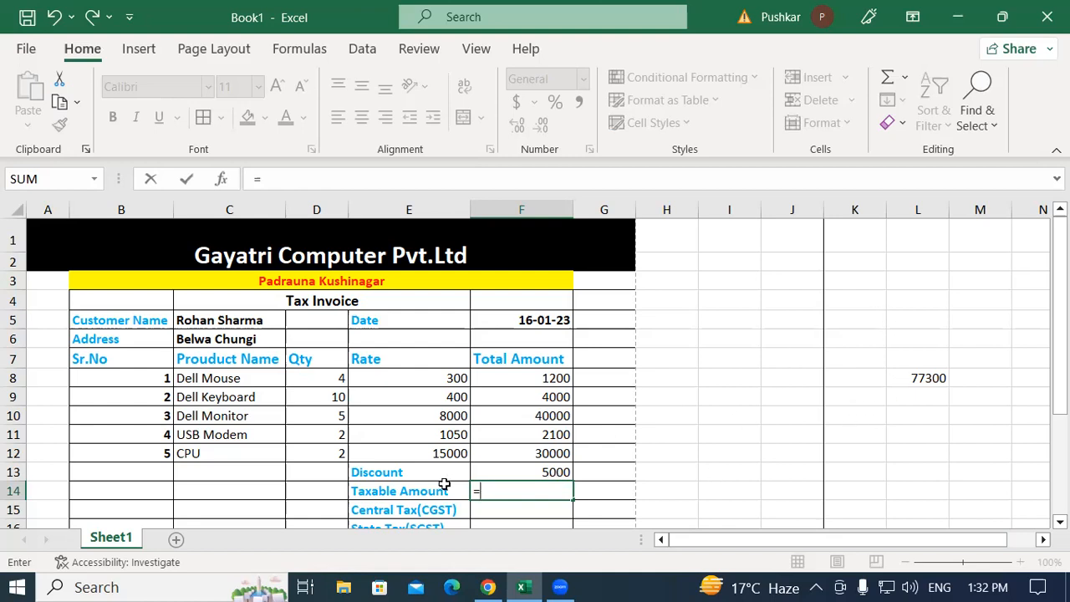
text(77300-)
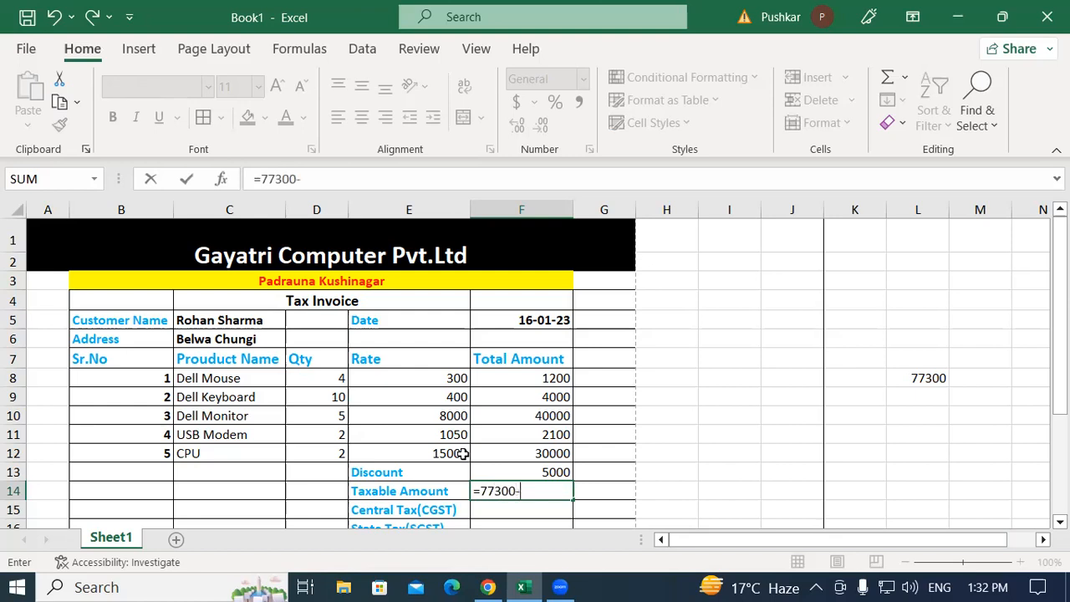
click(538, 472)
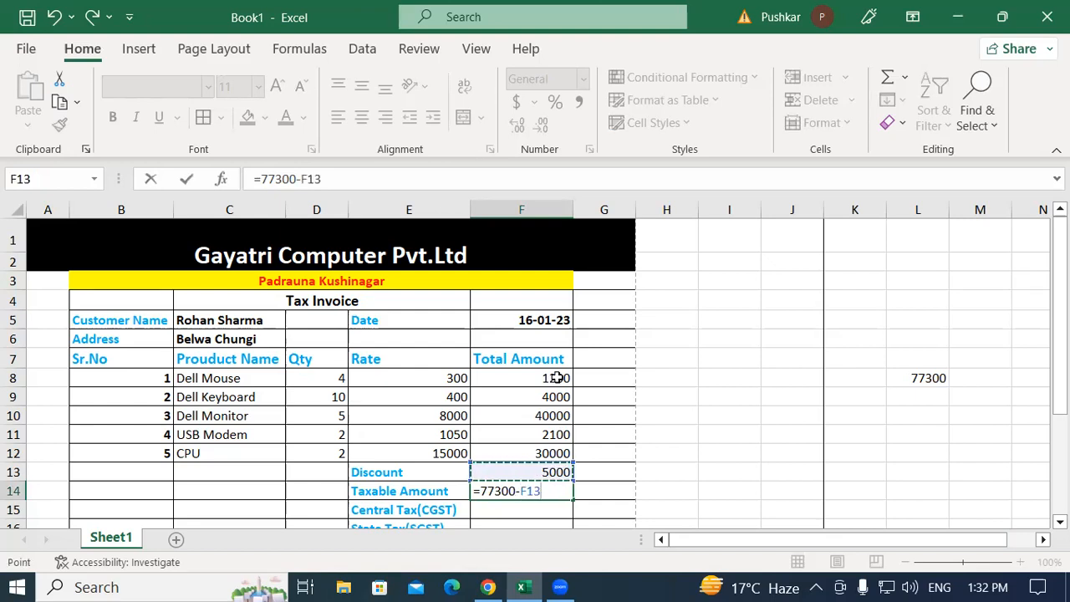
key(Return)
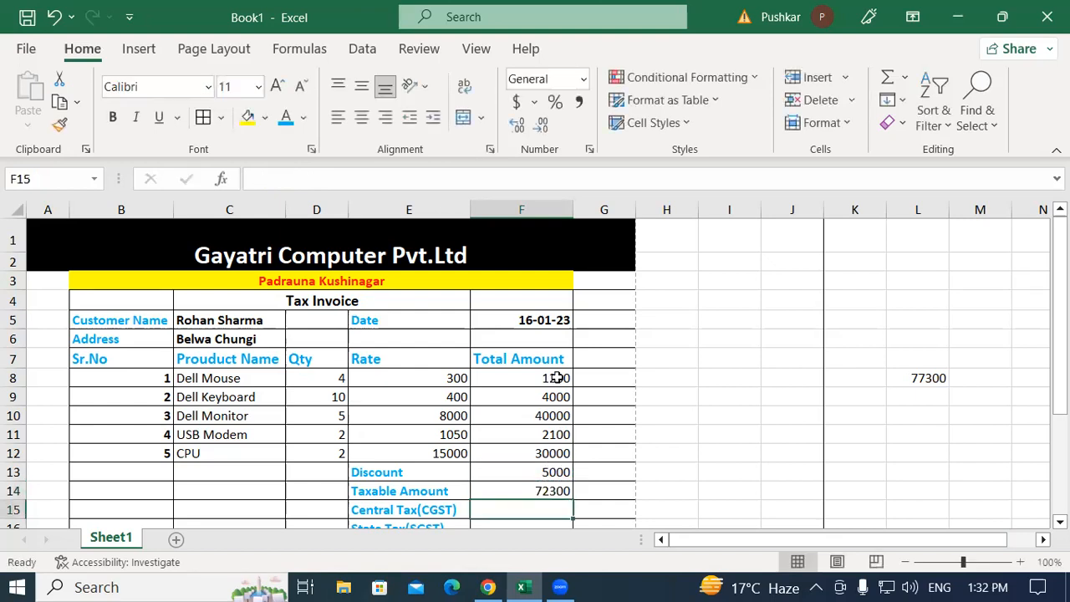
click(533, 491)
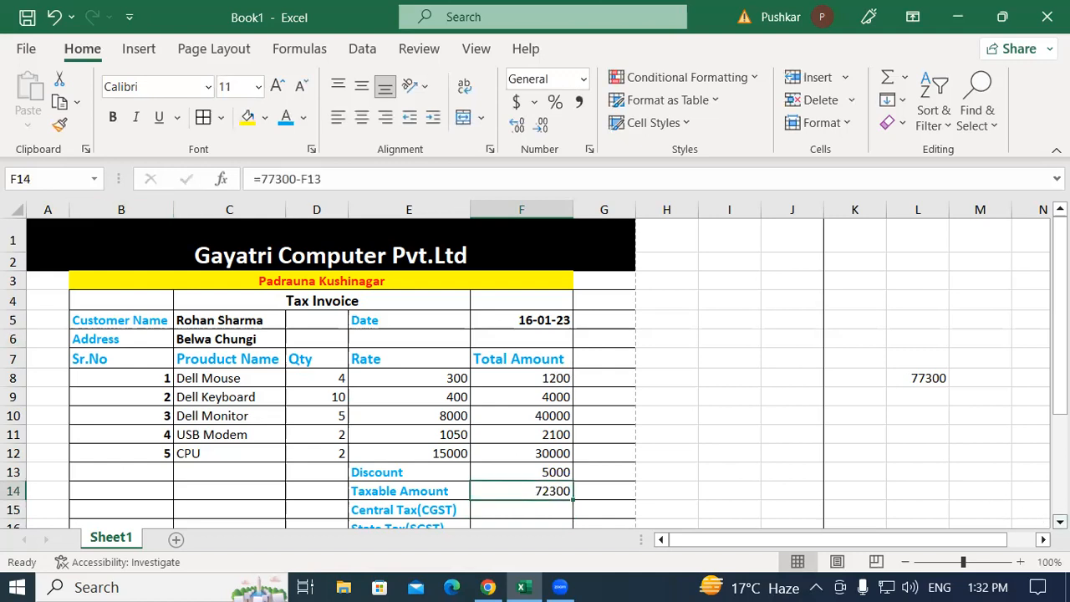
scroll(576, 460, down, 1)
Make the 72300 taxable amount in F14 bold and look over the product names and total
click(115, 119)
click(539, 460)
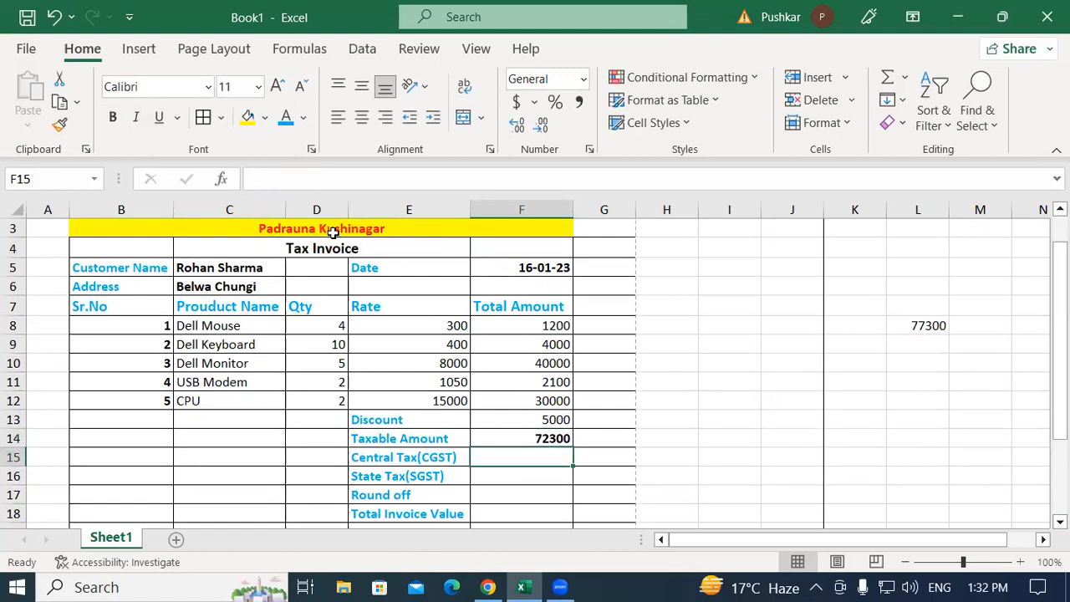
drag(193, 326, 209, 401)
click(208, 401)
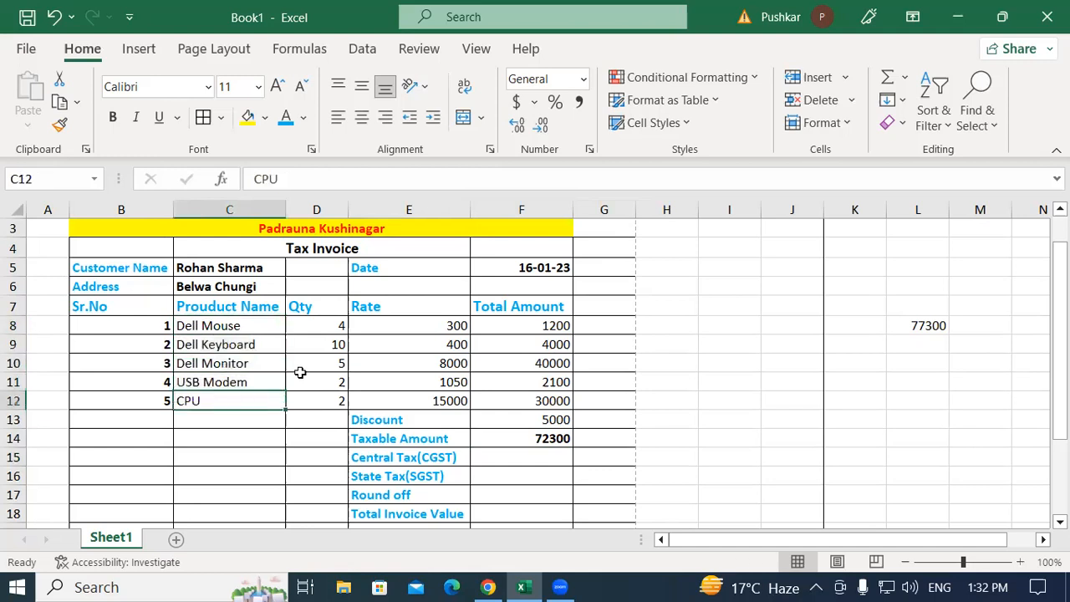
click(928, 328)
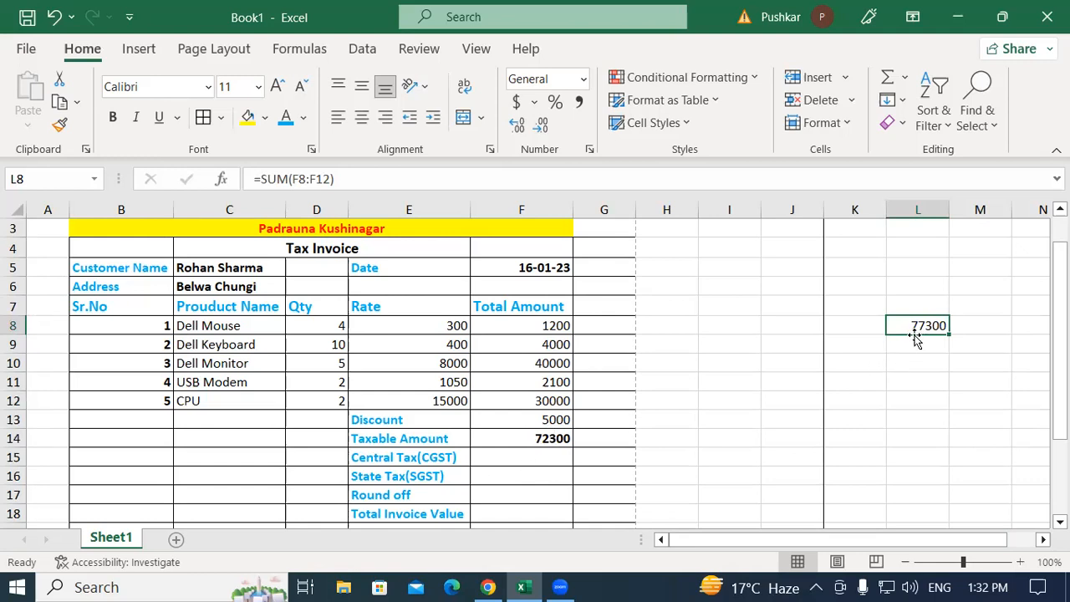
Review the Discount label, the 5000 discount, the L8 total and the taxable amount formula
click(377, 420)
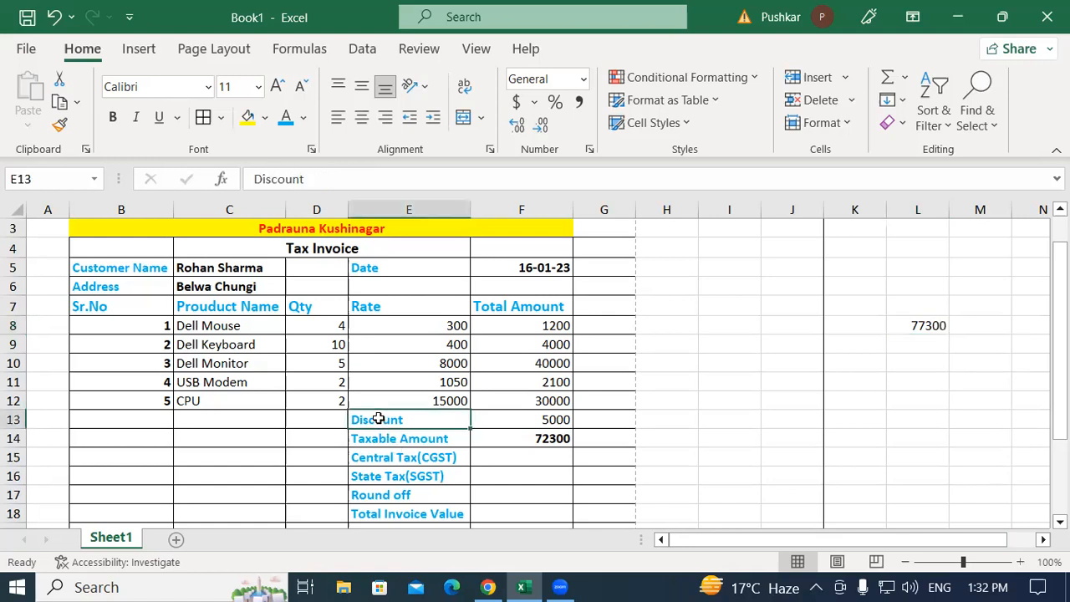
click(528, 418)
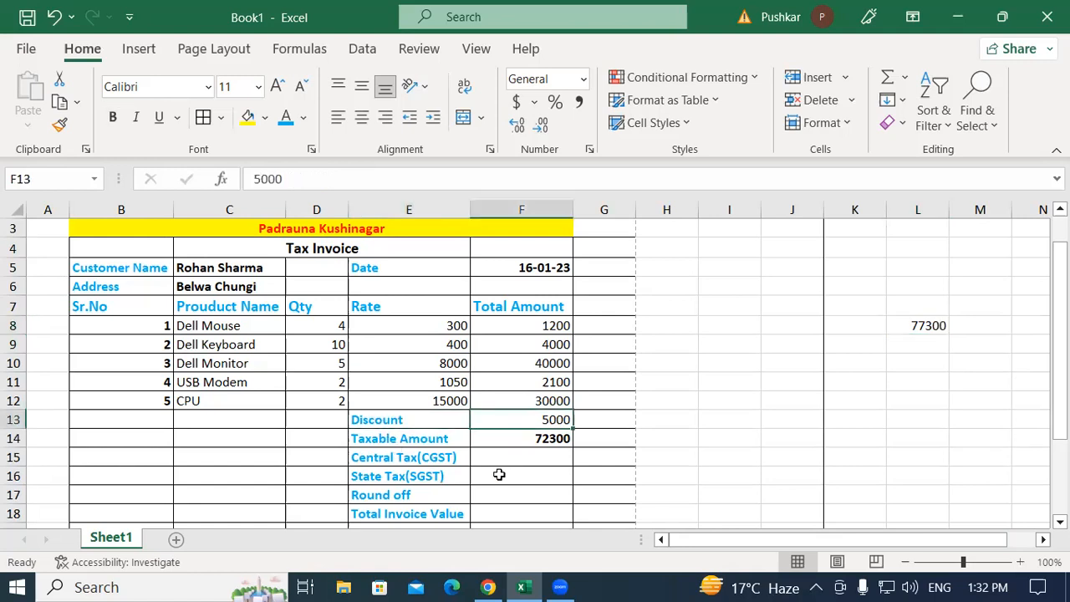
click(408, 427)
click(531, 423)
click(920, 321)
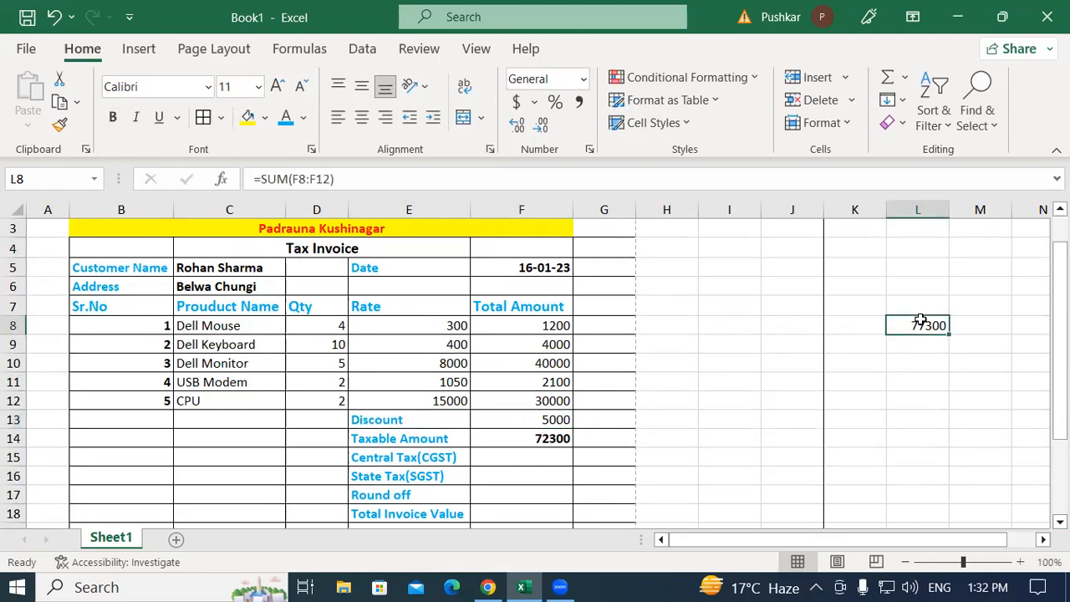
click(529, 440)
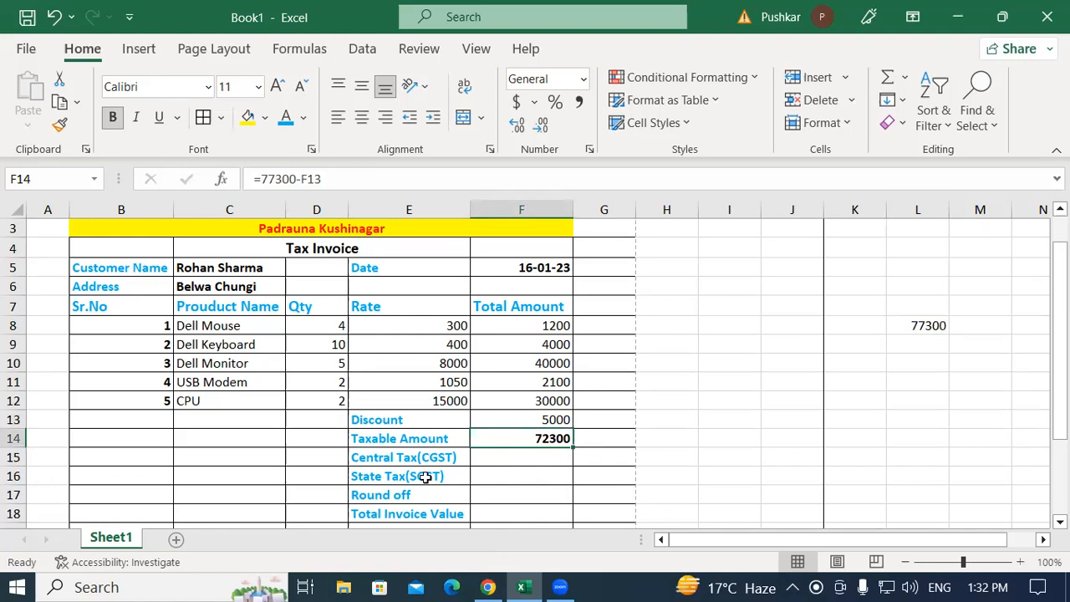
click(417, 417)
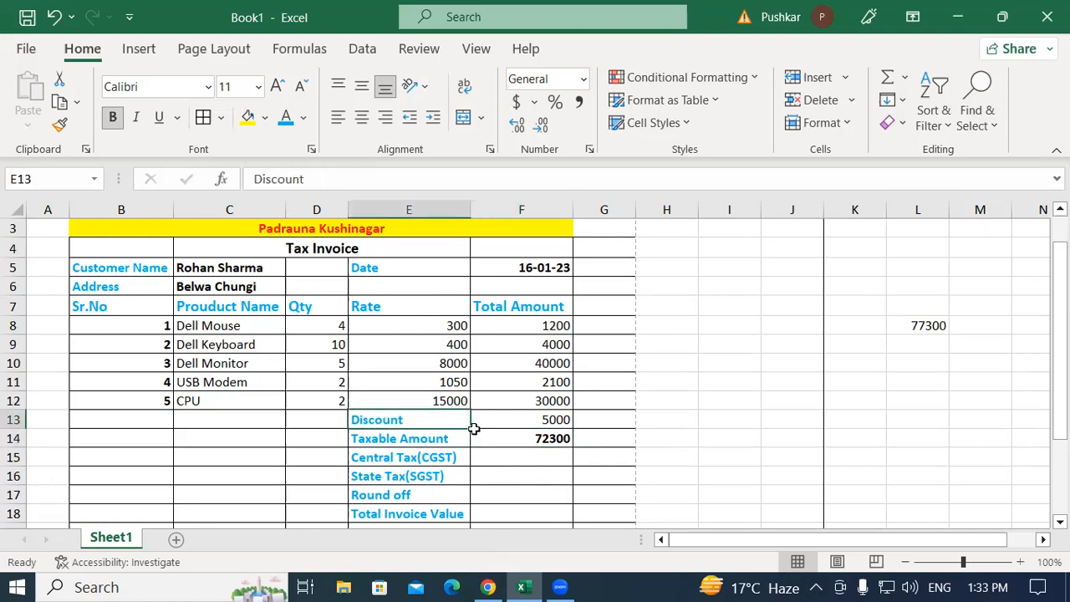
Relabel the discount row 'Discount(Less)' and check the sum of the line amounts
double_click(423, 421)
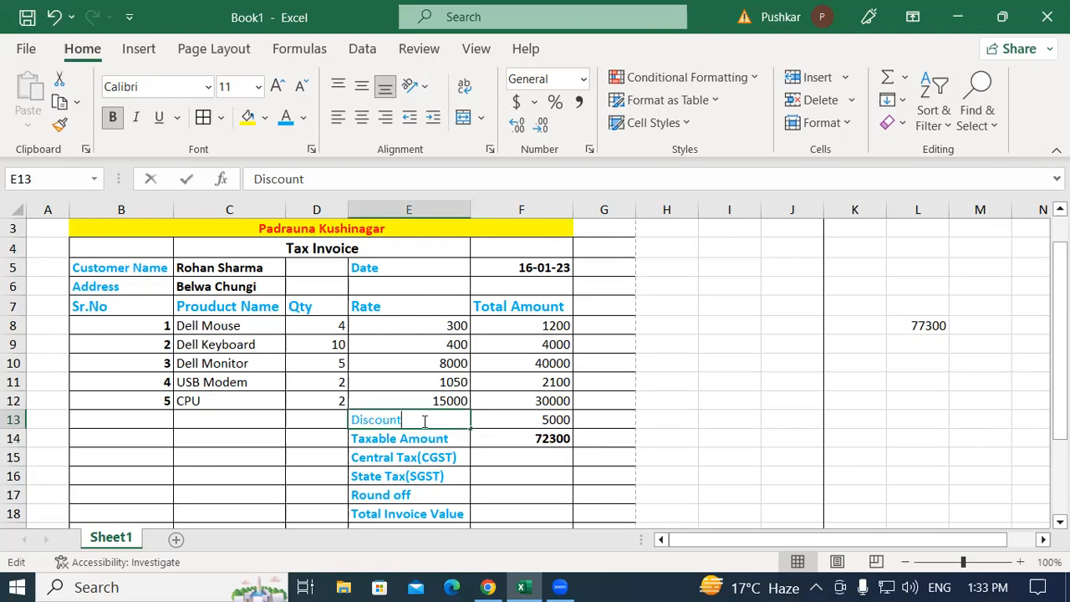
text((less)
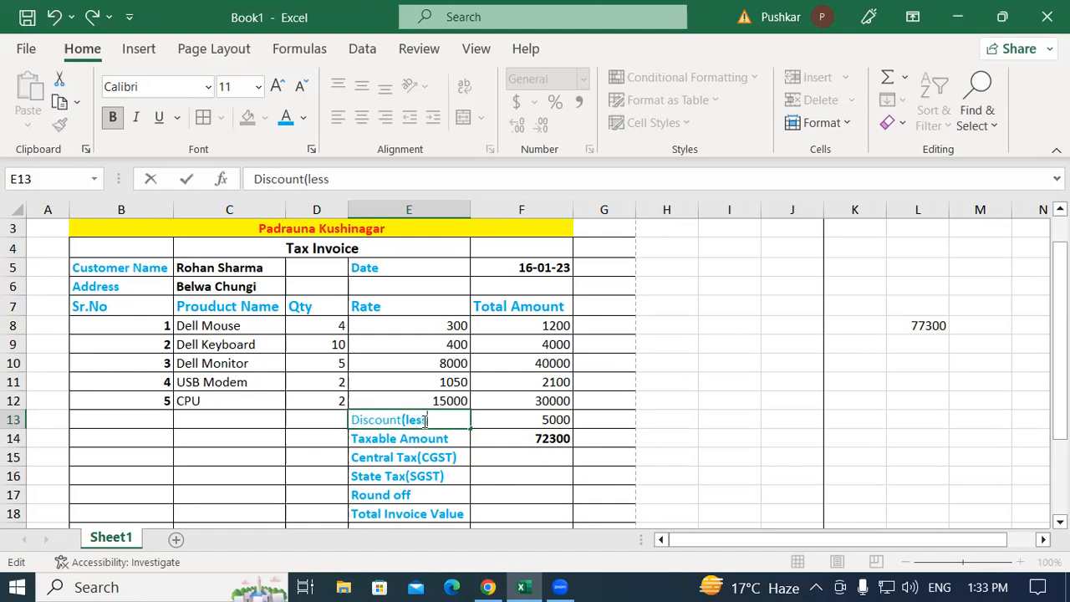
key(BackSpace)
key(BackSpace)
key(BackSpace)
text(Less))
click(539, 439)
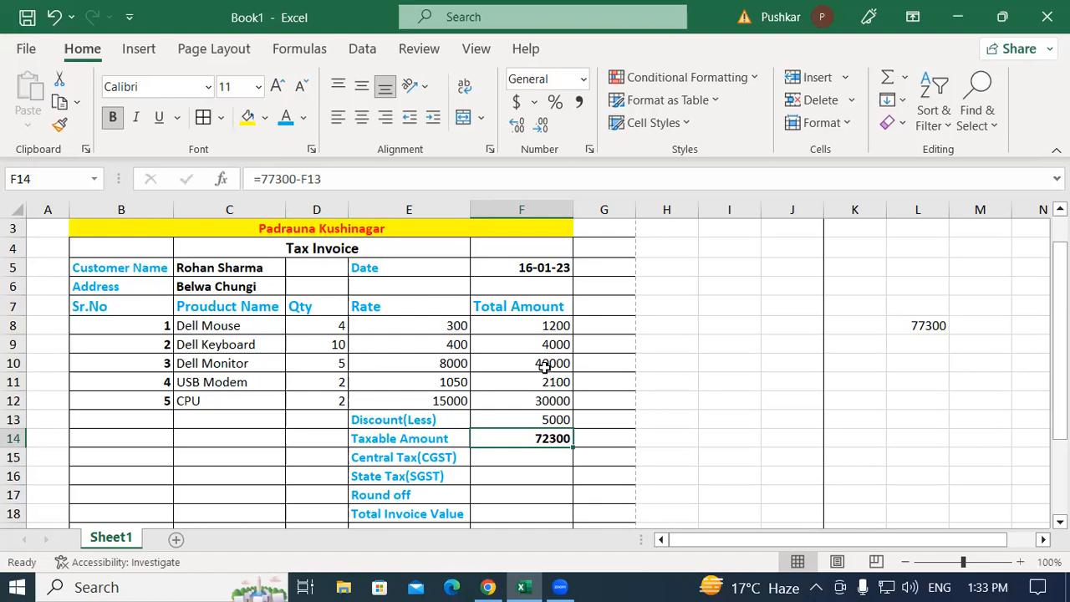
drag(534, 326, 537, 399)
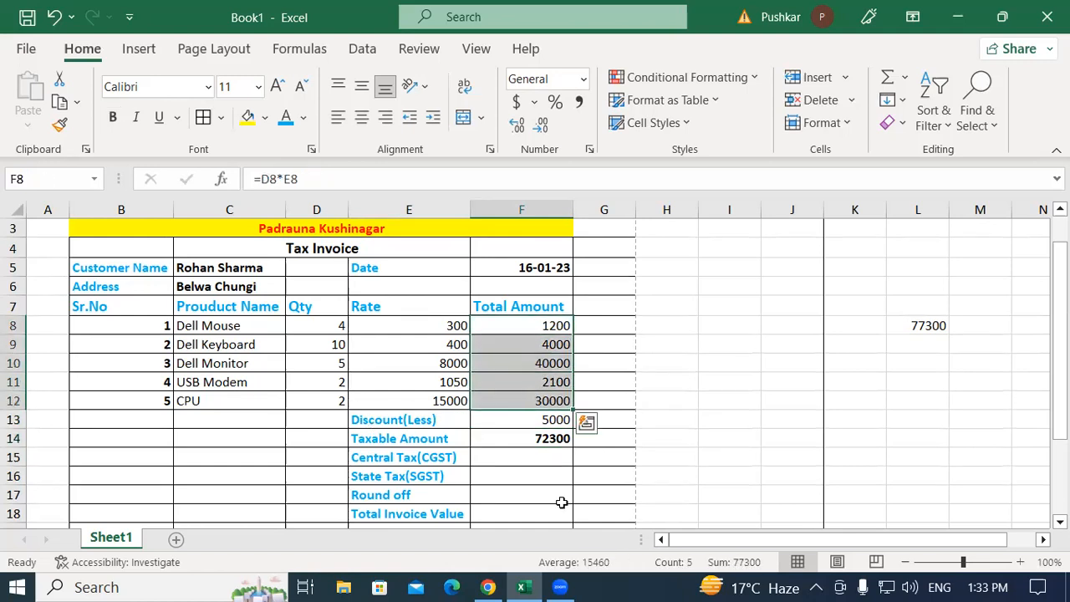
click(447, 420)
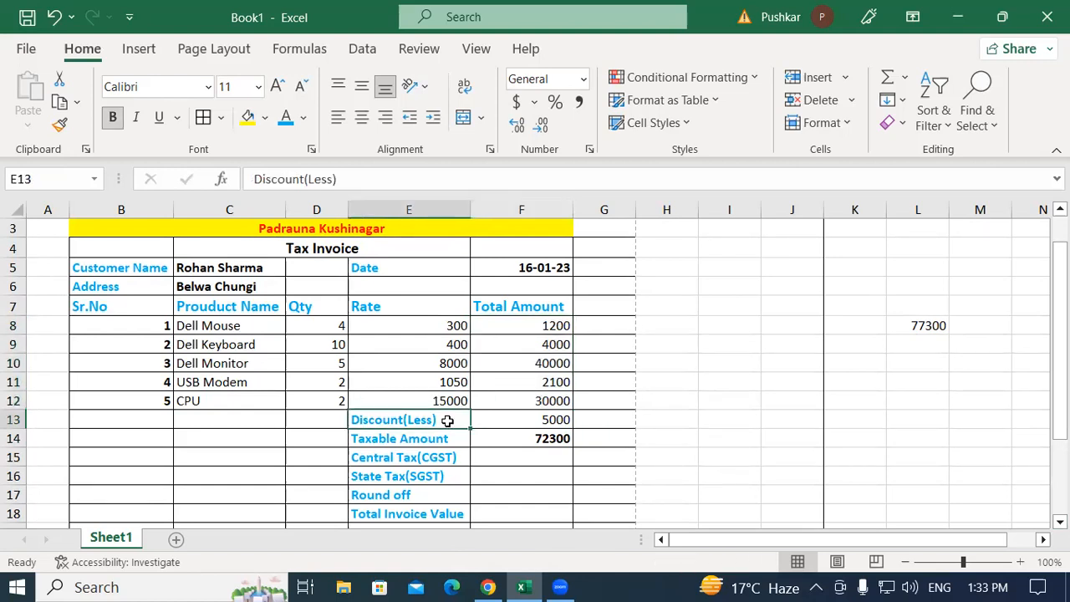
Enter a formula in L12 taking 10% of the 77300 total in L8, giving 7730
click(930, 325)
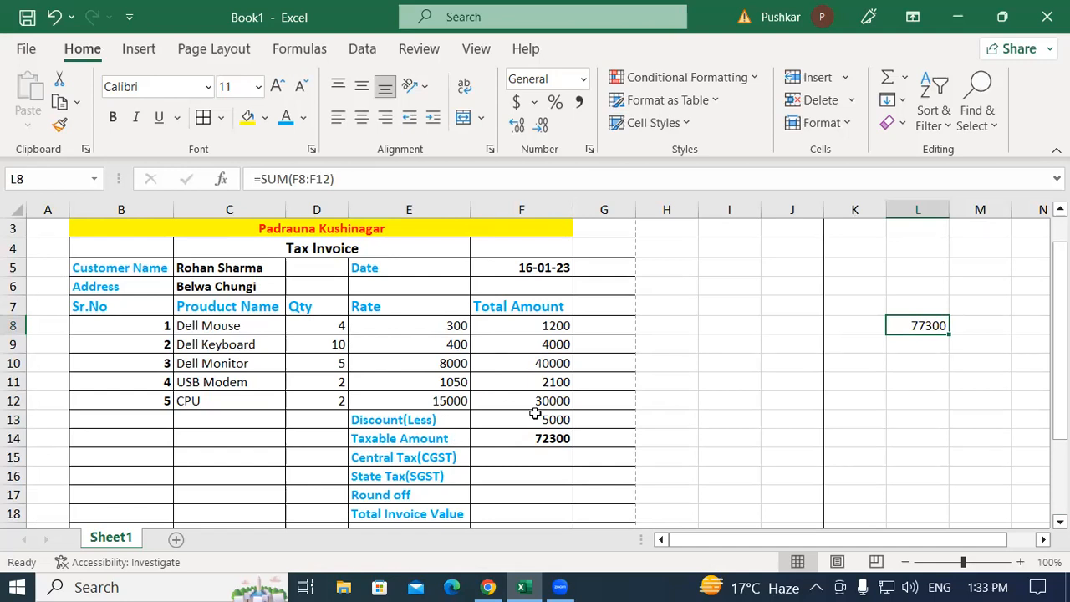
click(915, 398)
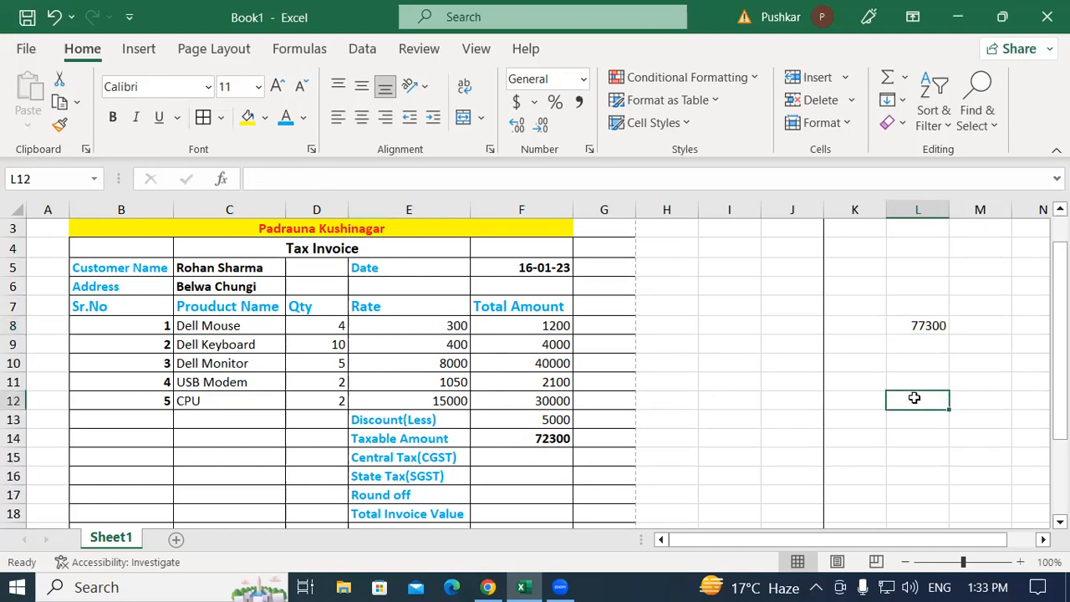
text(=)
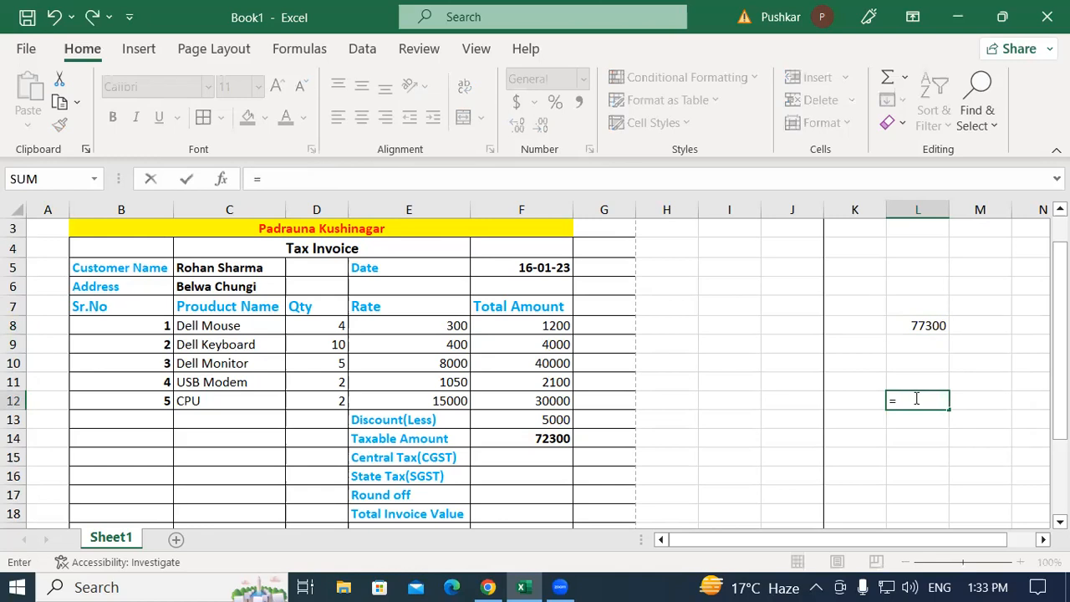
click(923, 324)
text(*10/10)
key(Return)
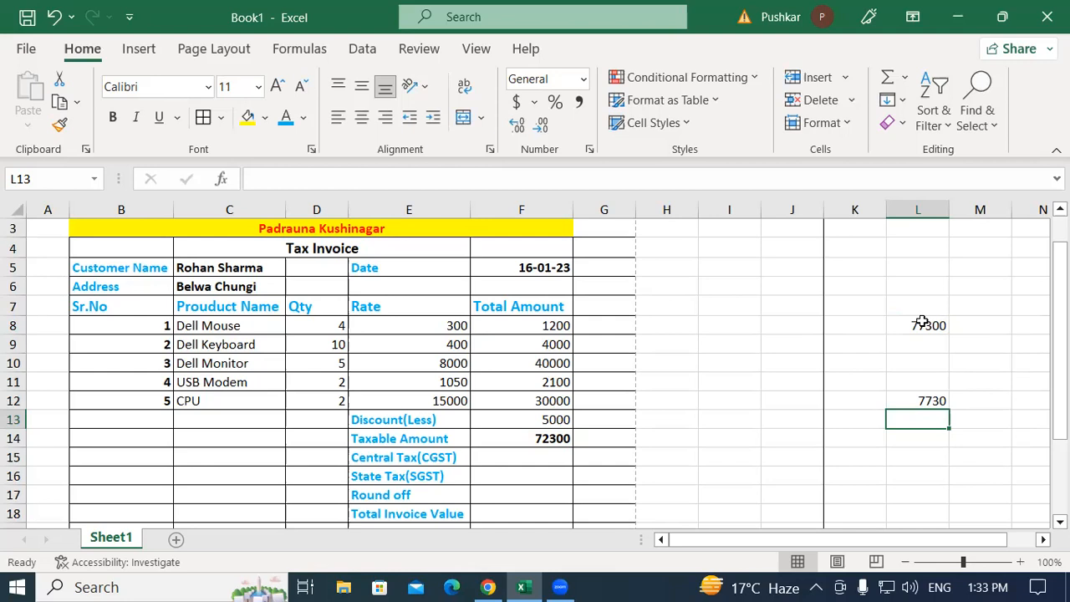
click(406, 422)
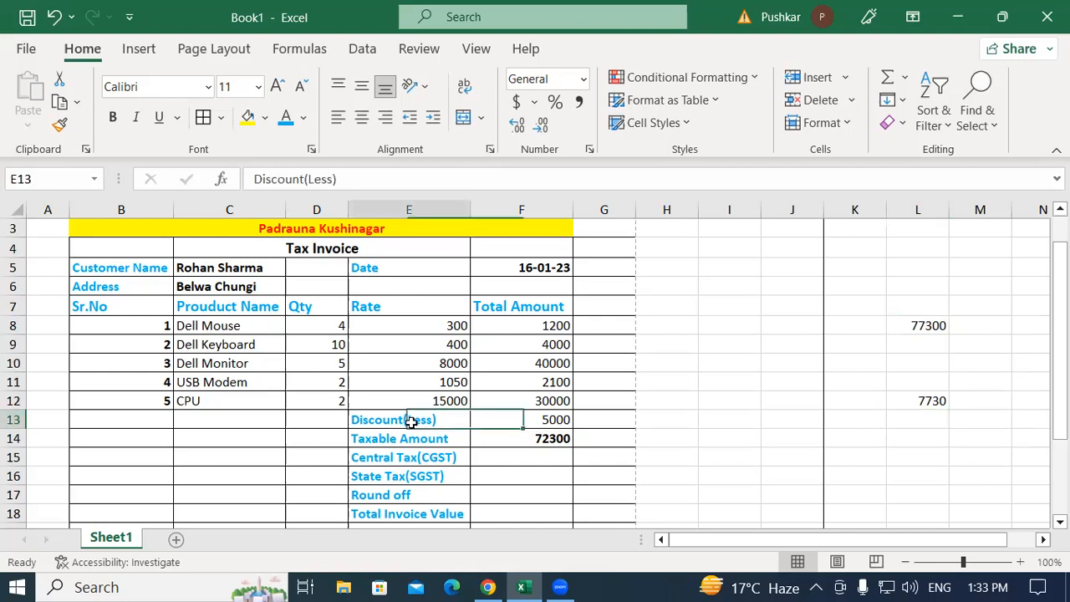
click(536, 421)
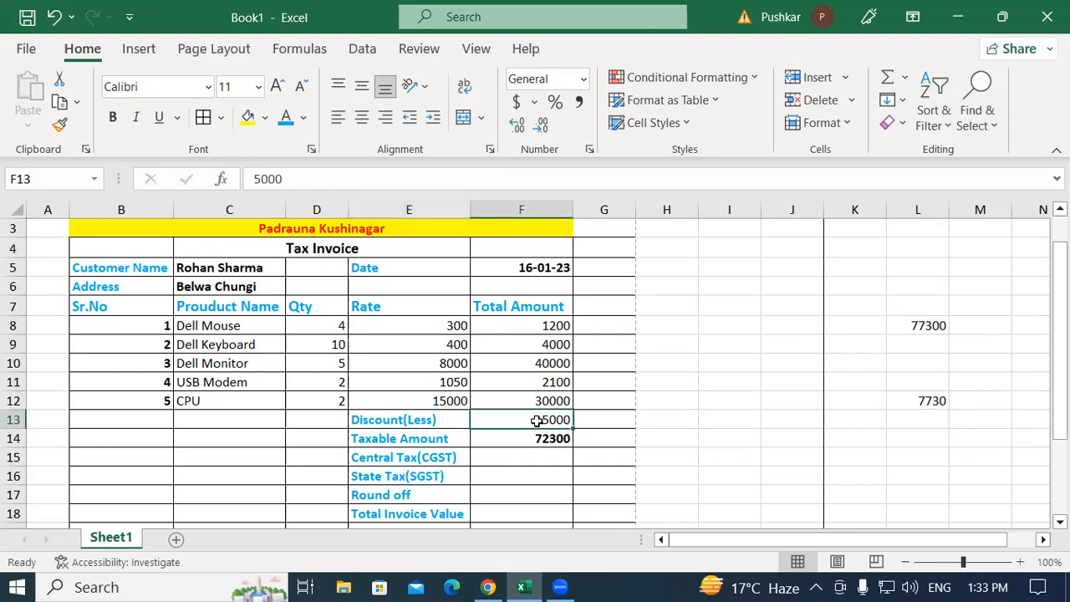
scroll(535, 374, down, 2)
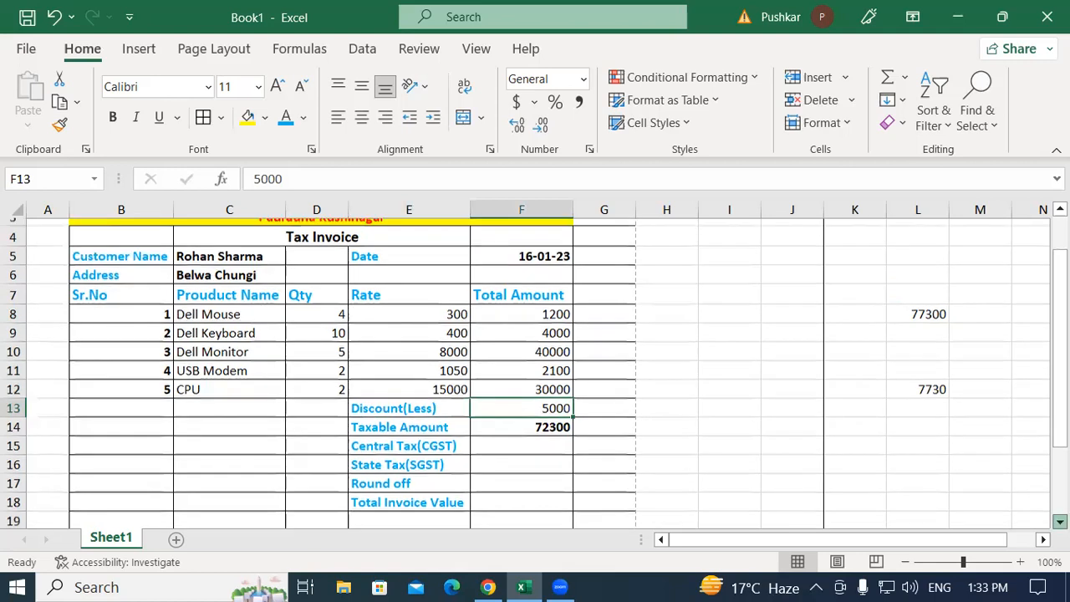
click(1059, 521)
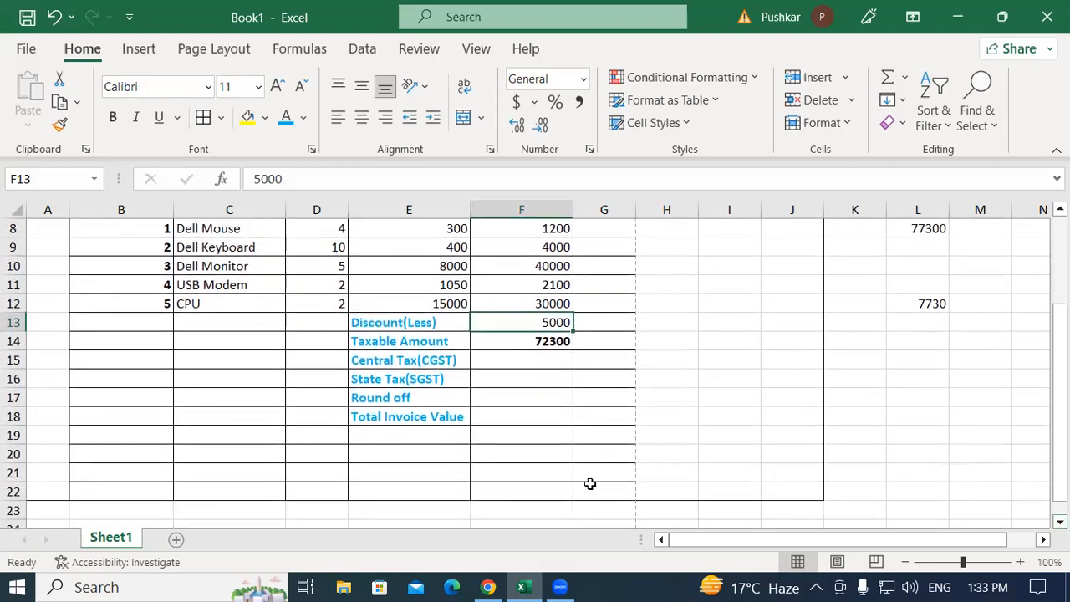
click(380, 359)
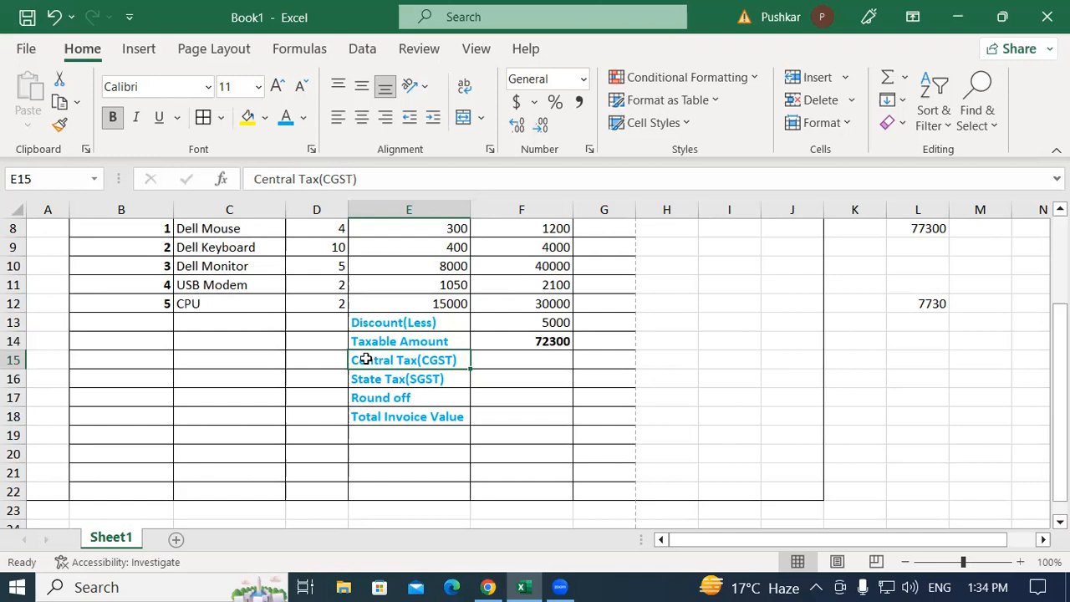
click(427, 379)
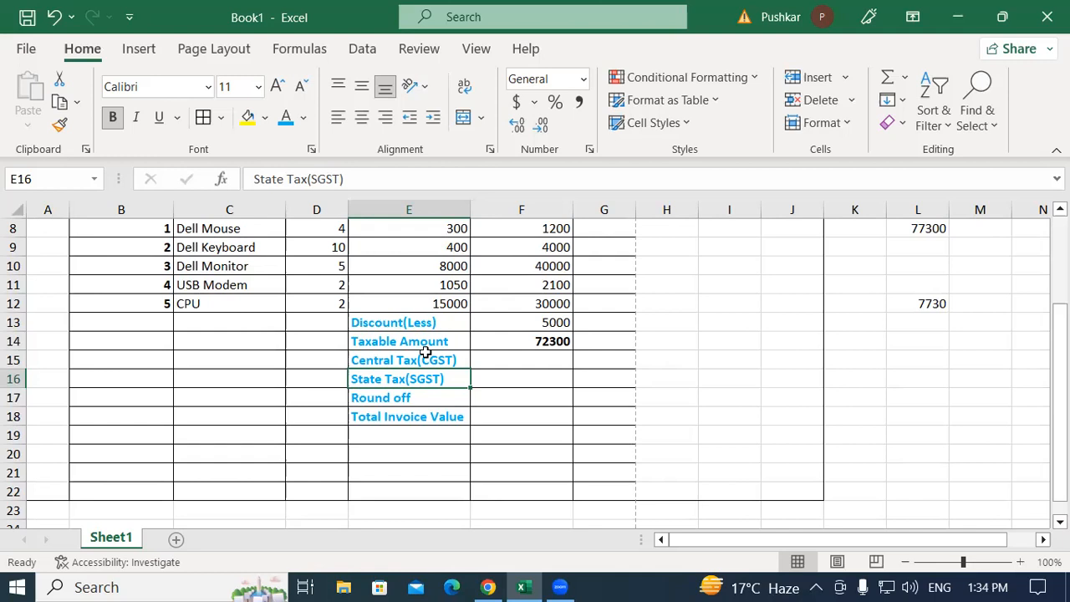
click(522, 342)
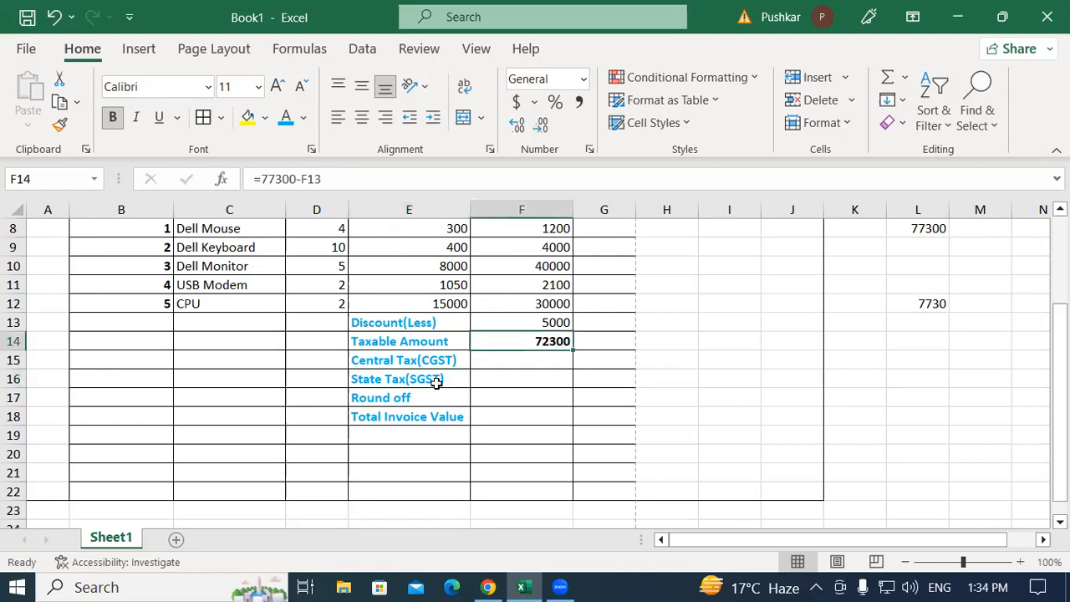
click(401, 360)
click(493, 356)
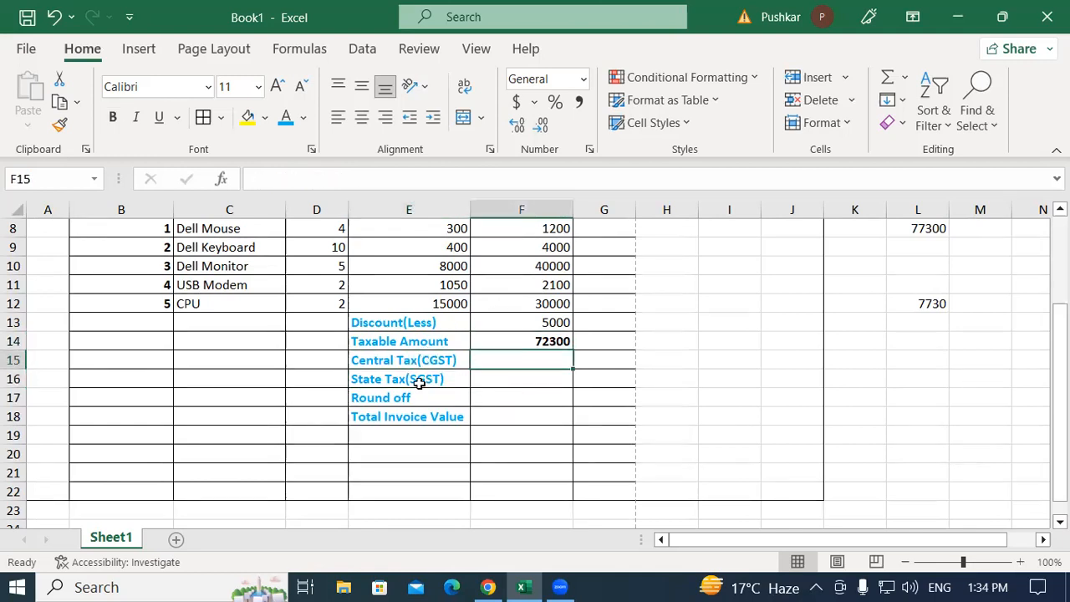
click(390, 381)
click(512, 379)
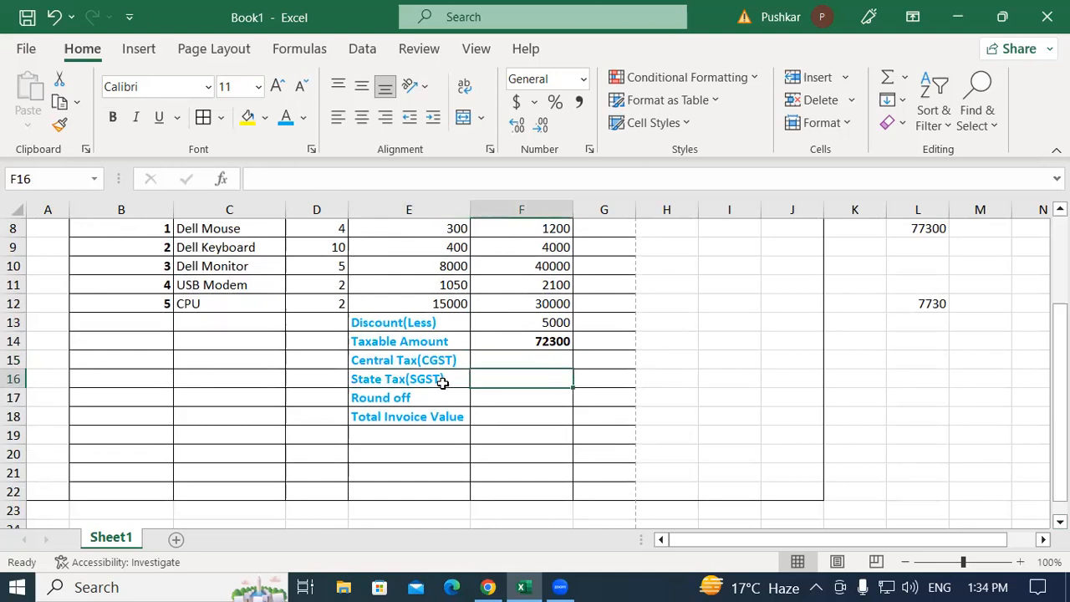
scroll(408, 388, up, 1)
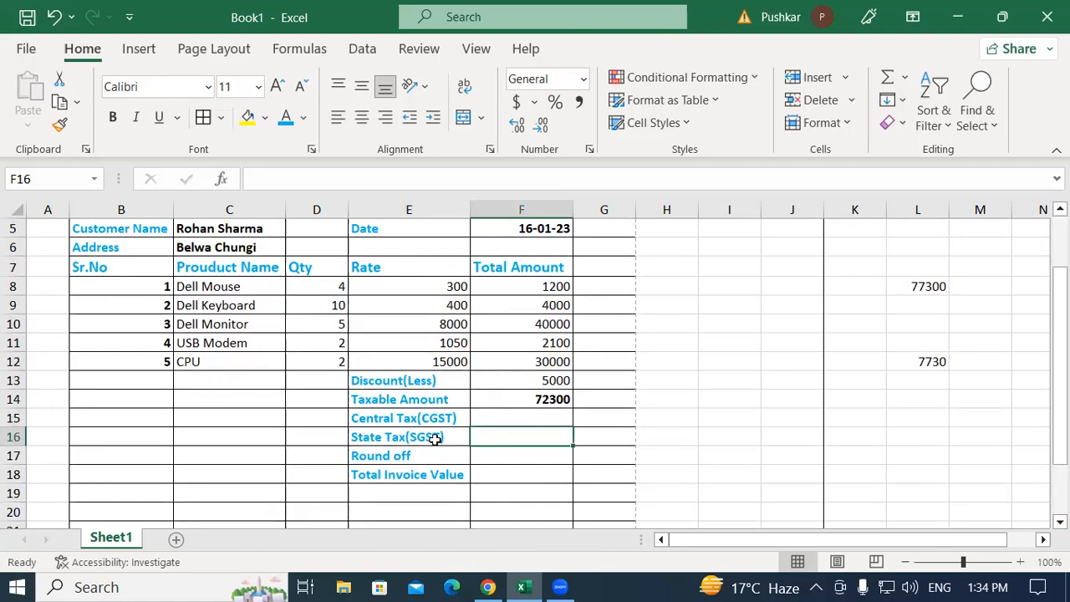
click(464, 417)
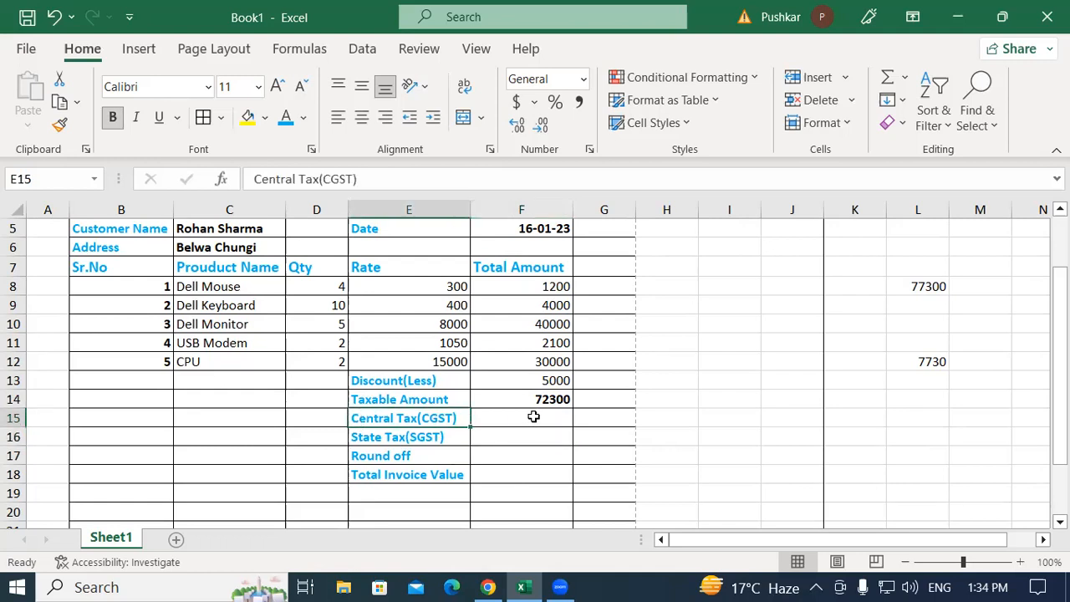
click(533, 417)
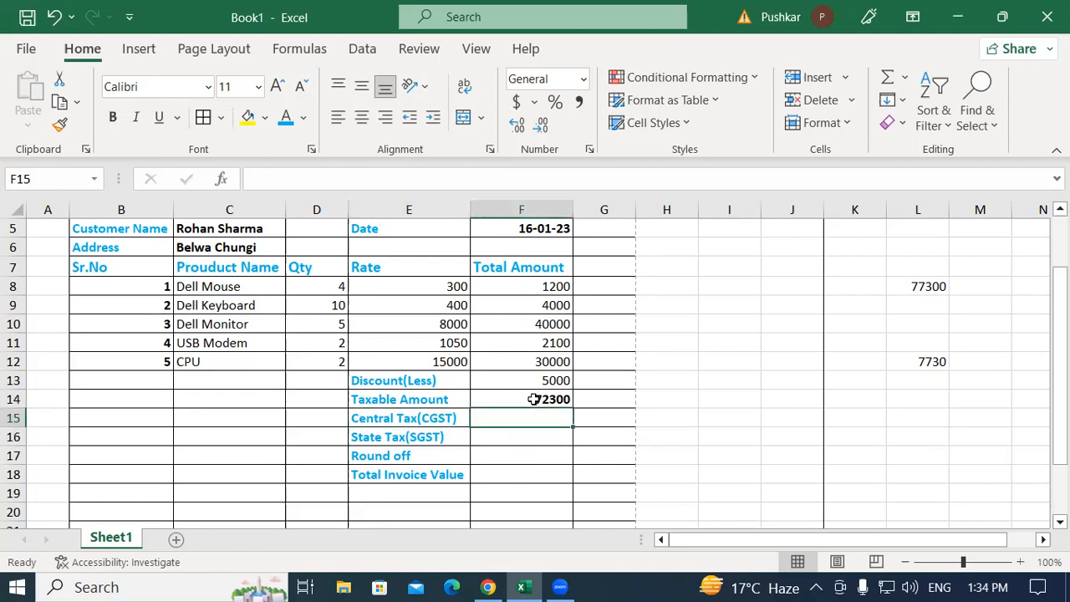
click(464, 420)
Append 9% to the Central Tax(CGST) label and widen column E to fit it
double_click(465, 419)
text(9%)
key(ctrl+Return)
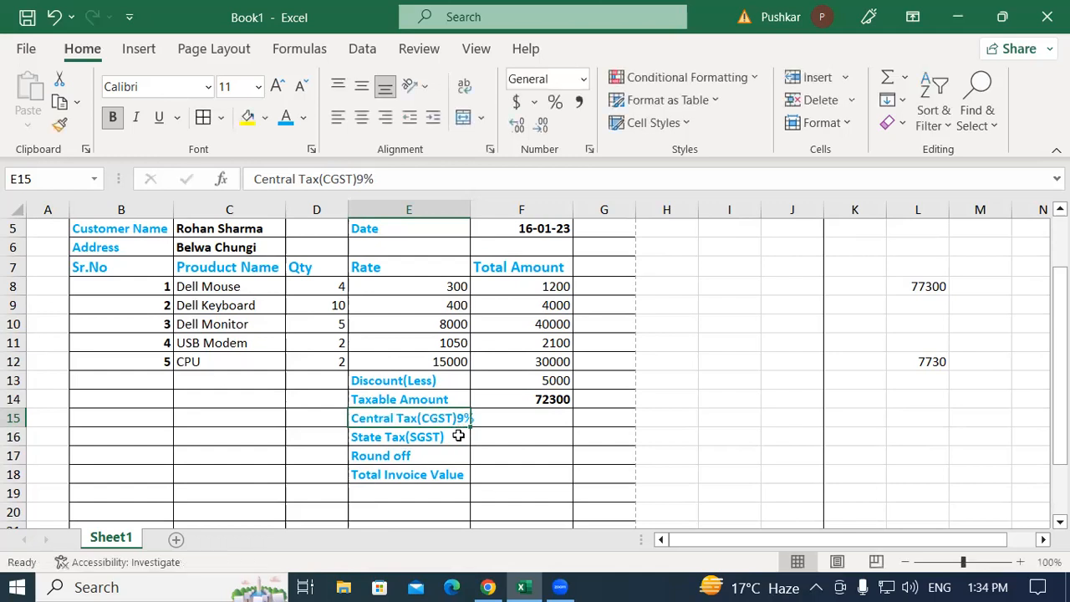
drag(473, 210, 484, 210)
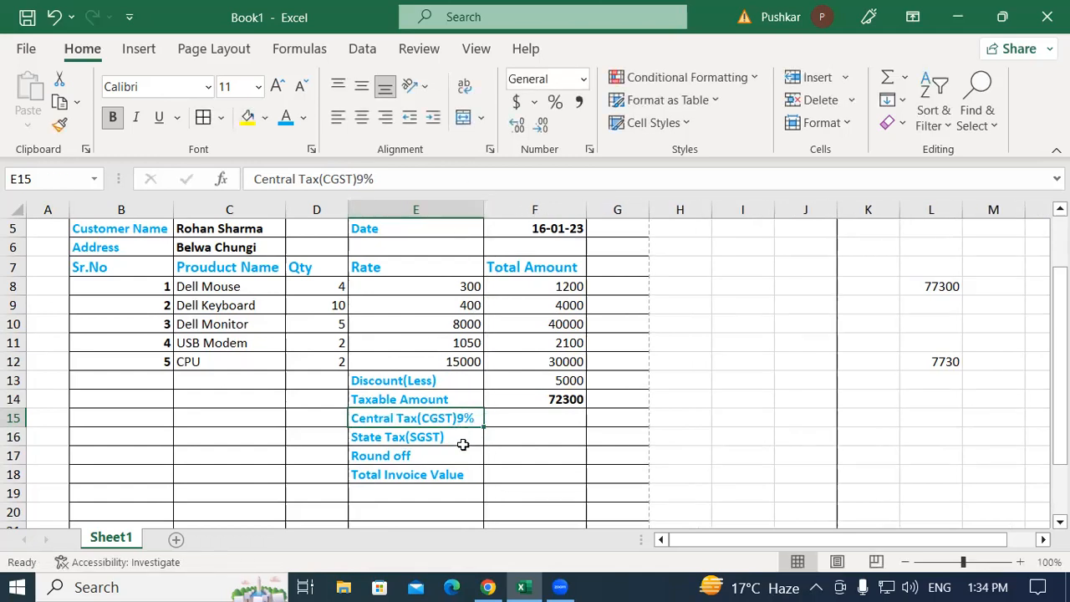
Append 9% to the State Tax(SGST) label
click(465, 440)
double_click(465, 440)
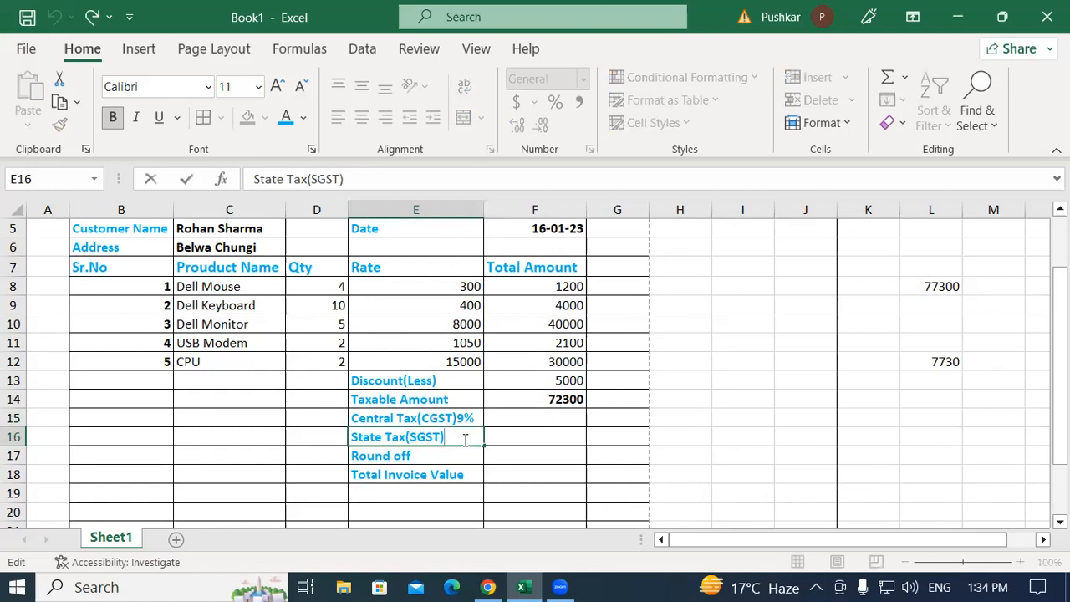
text(9%)
key(Return)
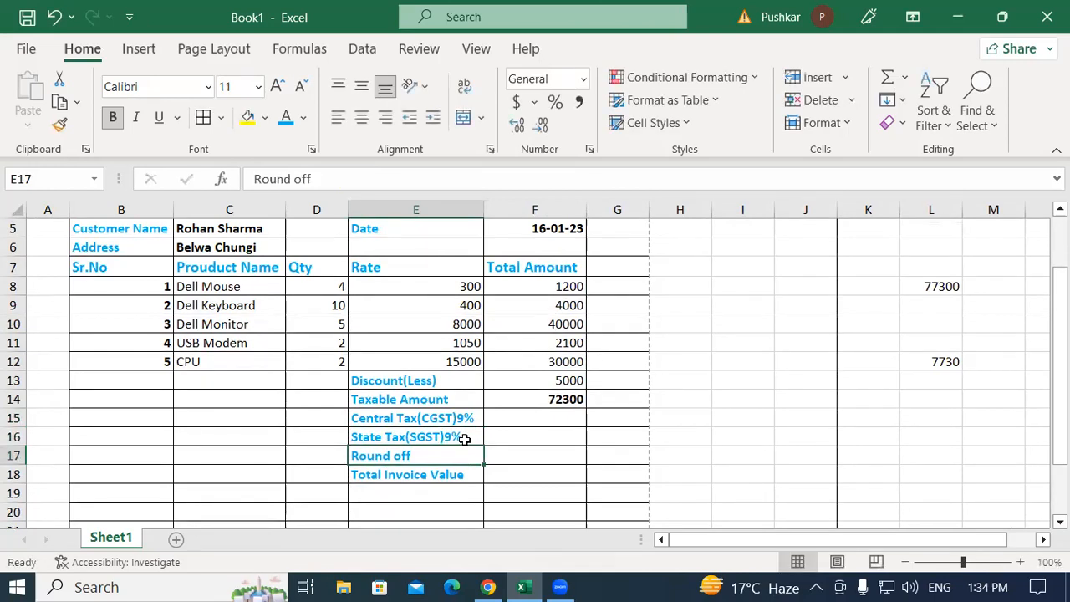
Review the 9% tax labels, their empty amount cells and the Taxable Amount formula
click(398, 414)
click(523, 418)
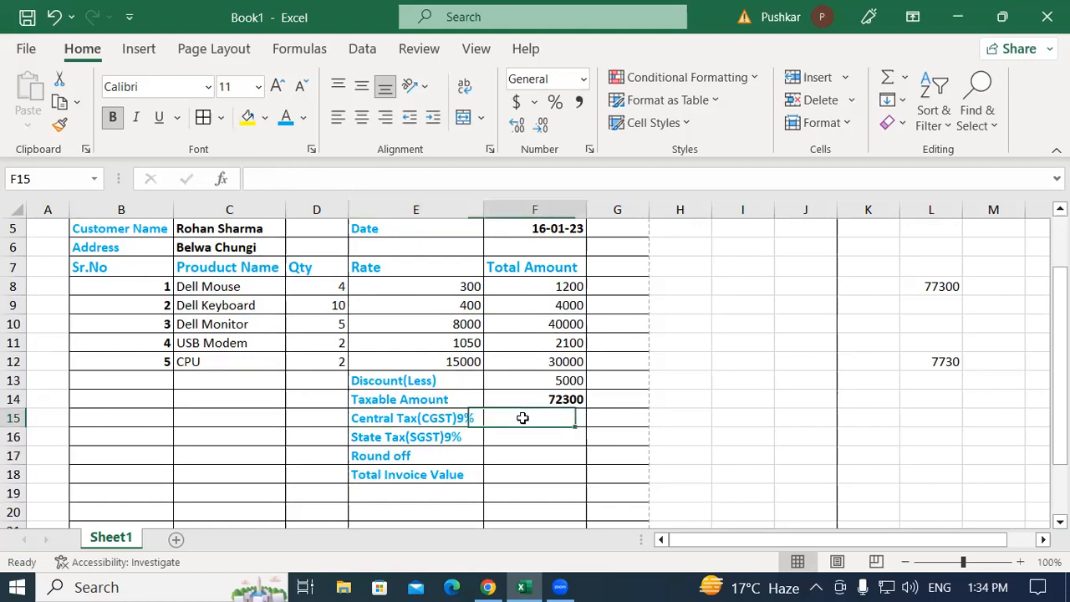
click(375, 437)
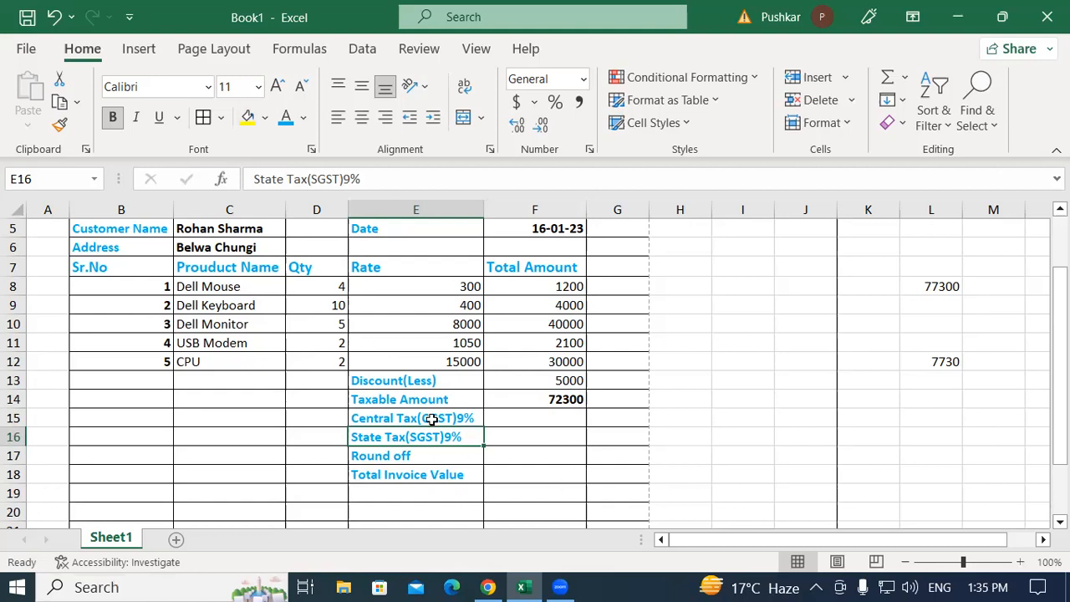
click(561, 394)
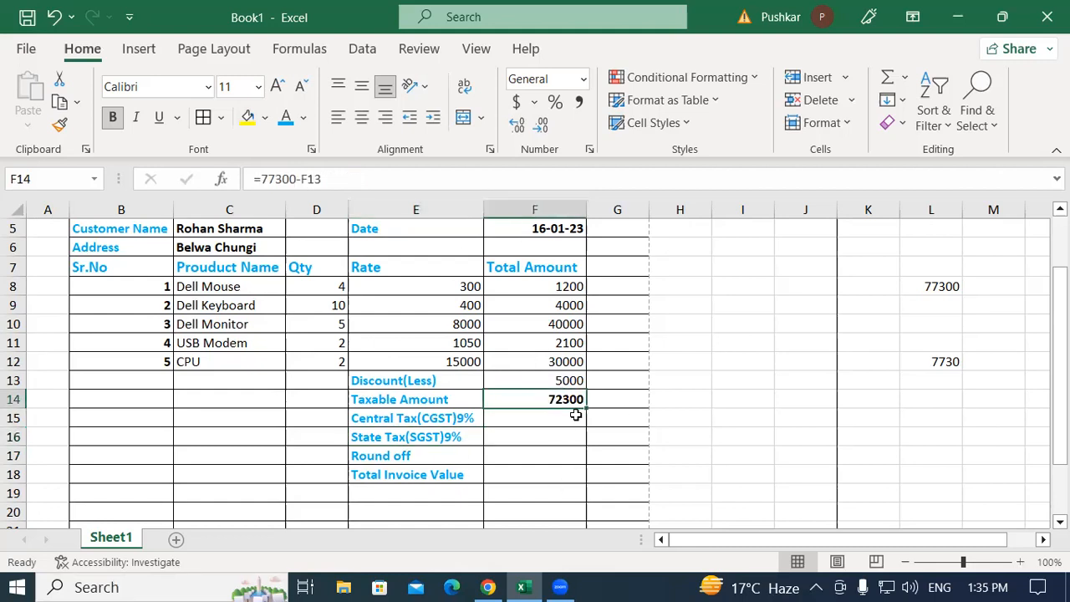
click(470, 419)
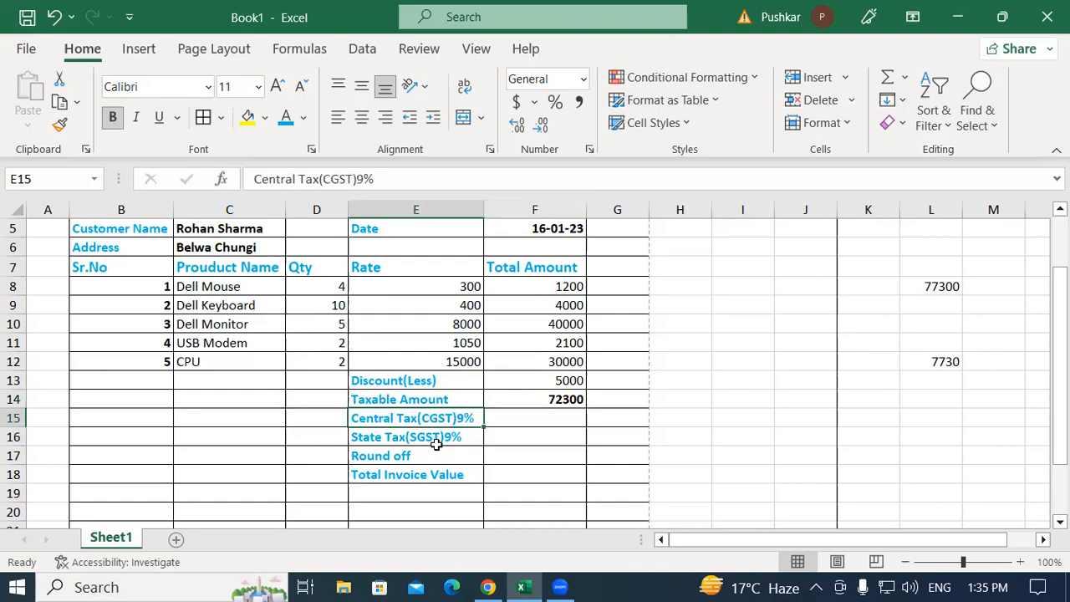
click(571, 419)
click(456, 434)
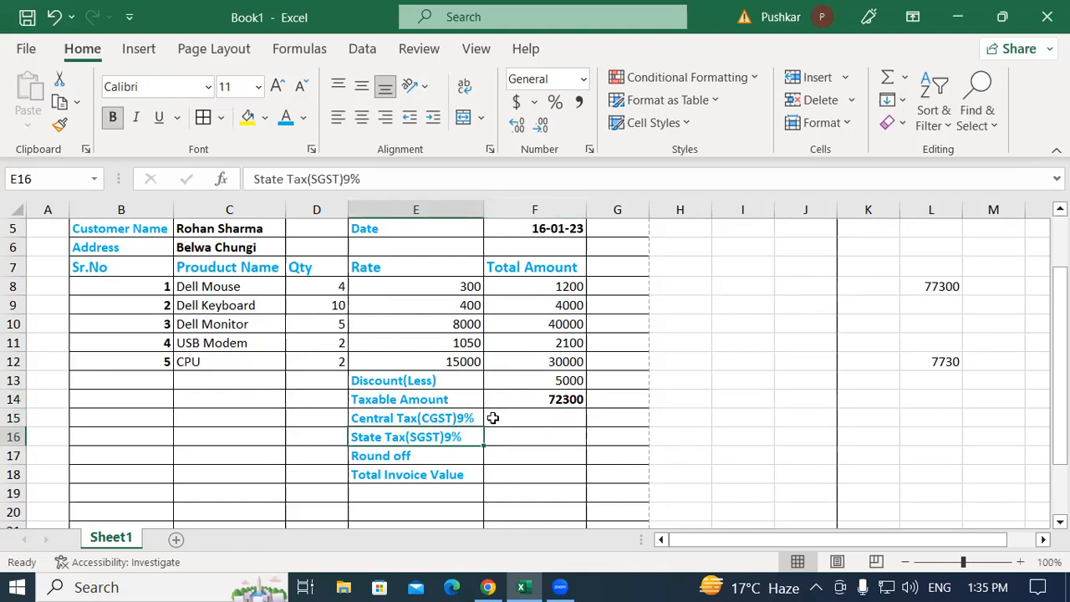
click(557, 433)
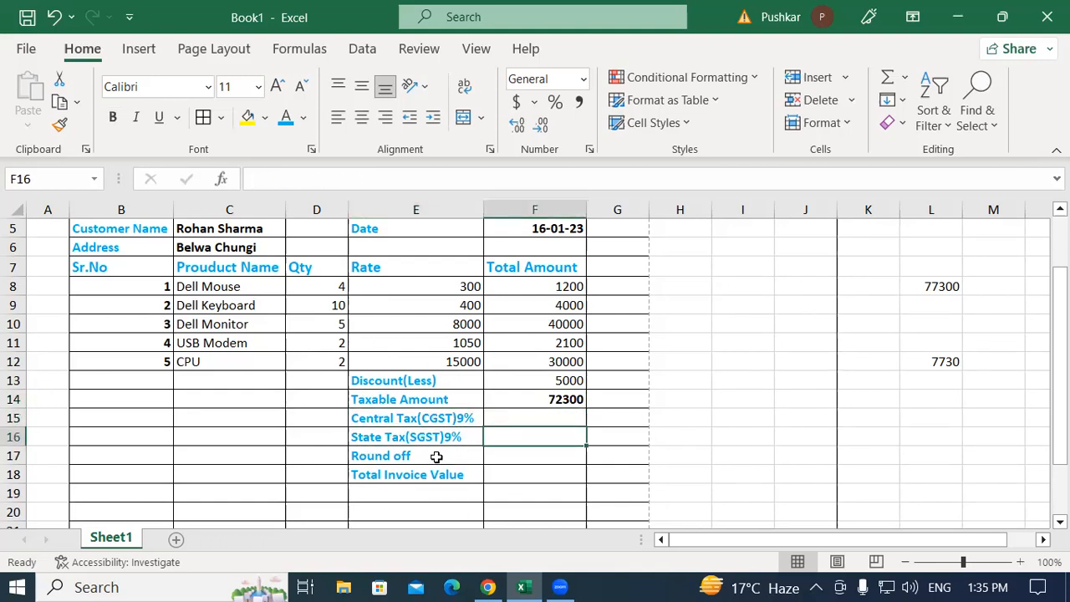
click(541, 471)
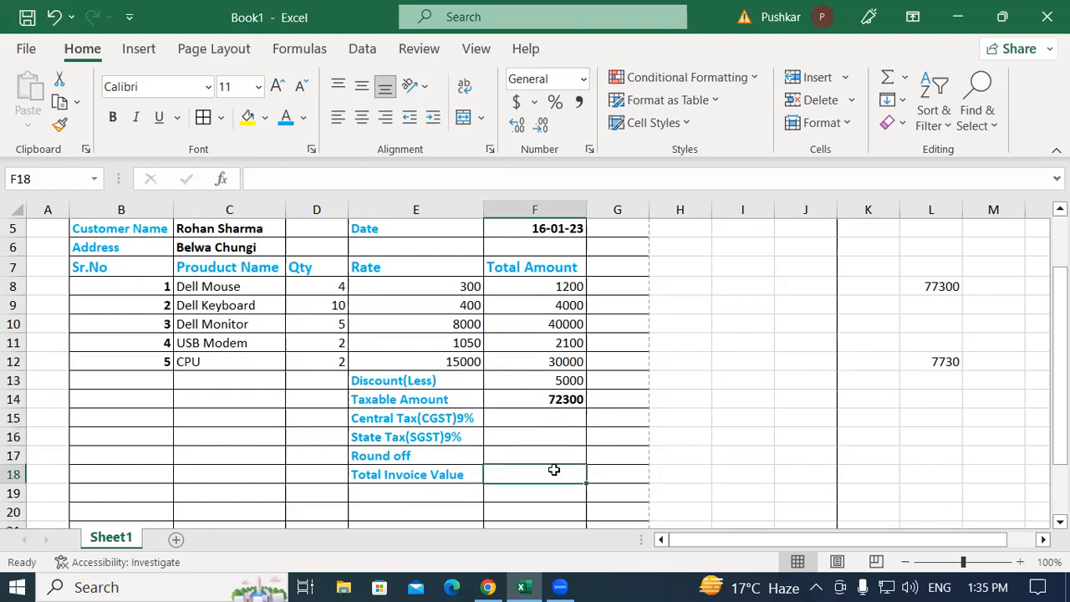
click(530, 416)
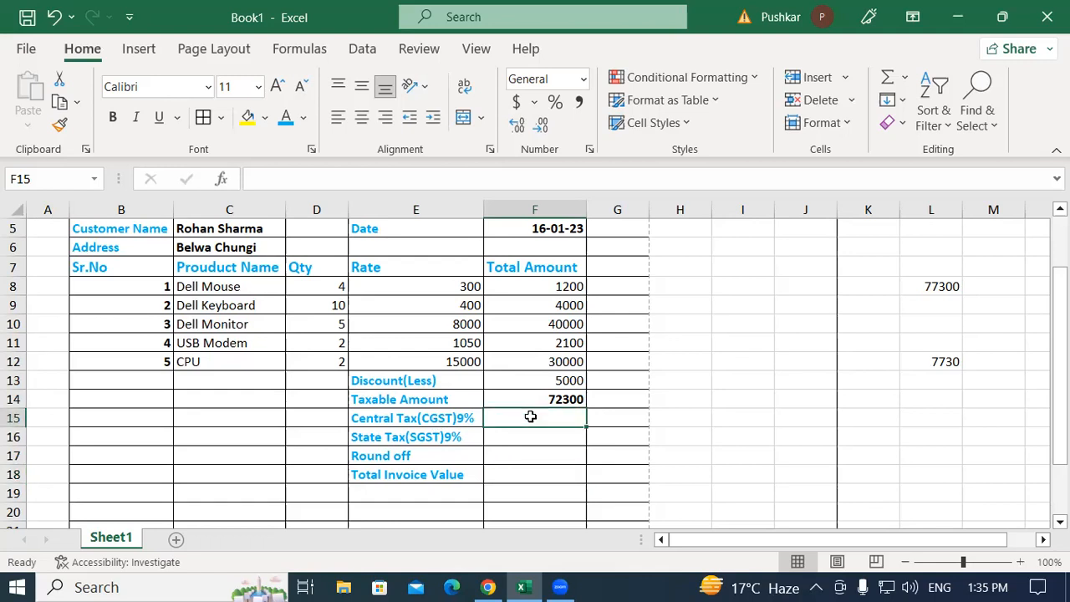
Compute the Central Tax in F15 as 9% of the 72300 taxable amount (6507) and bold it
text(=)
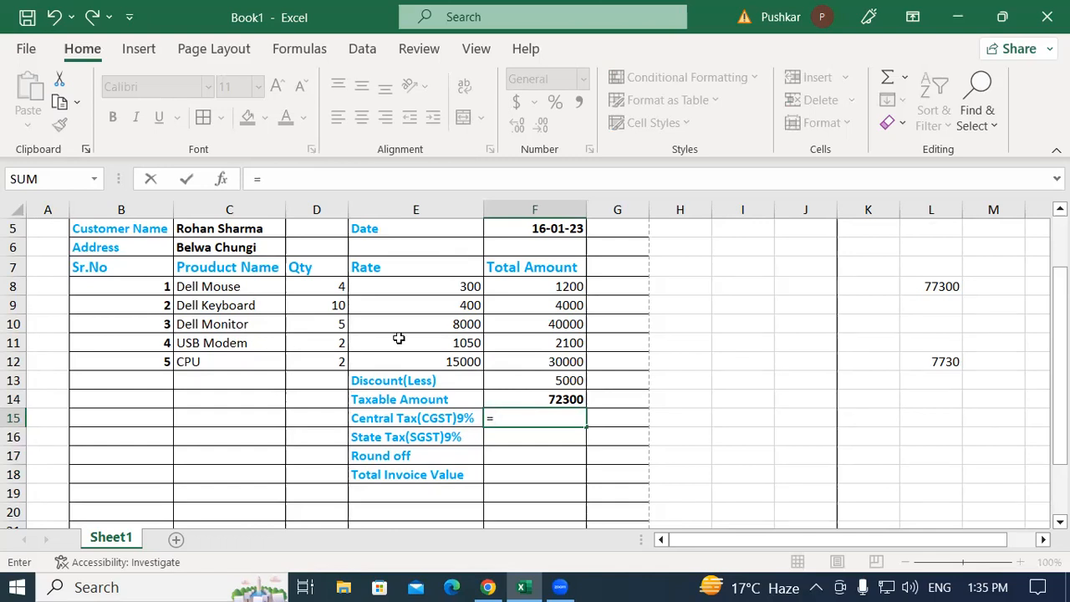
click(542, 397)
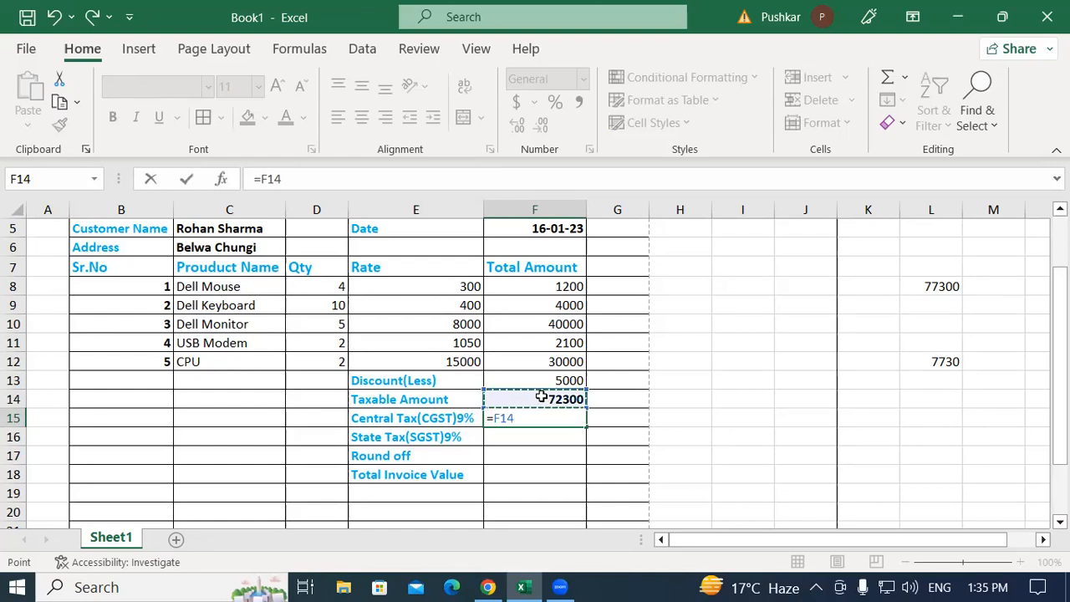
text(*)
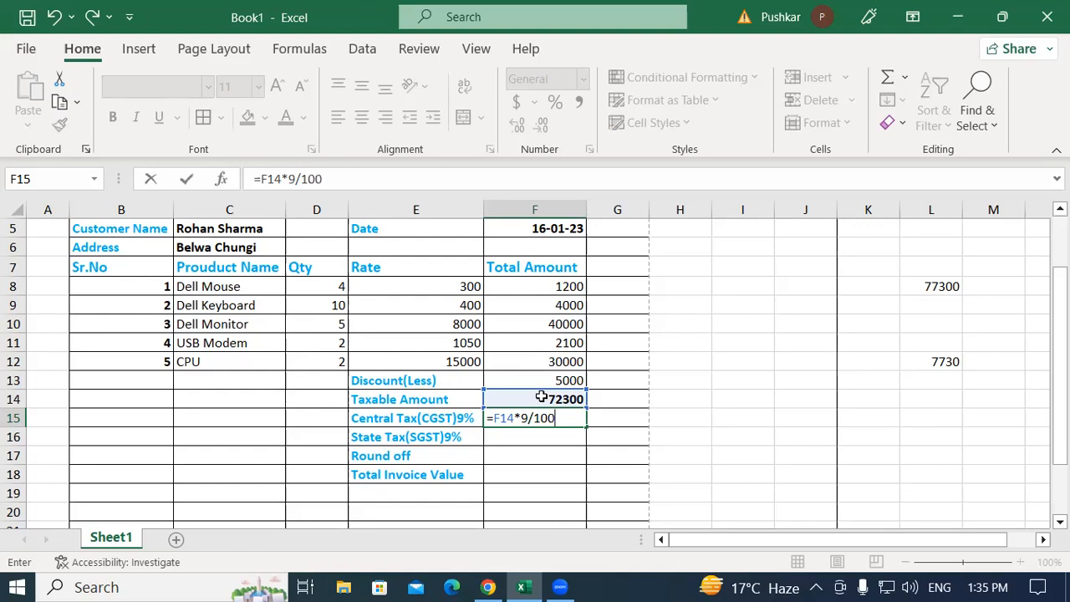
key(Return)
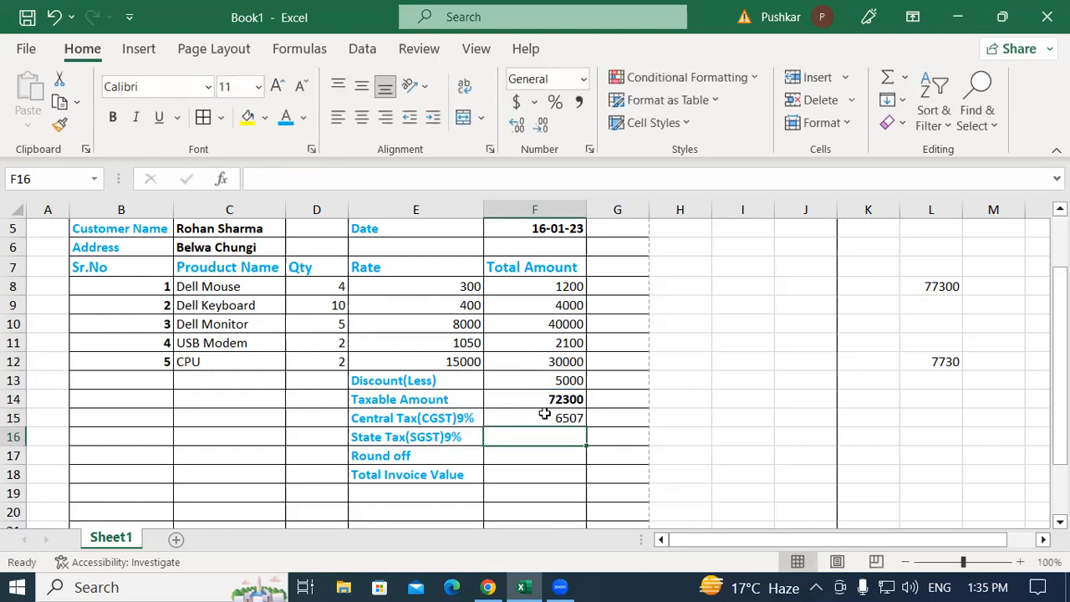
click(541, 415)
key(ctrl+b)
Enter =F14*9/100 in F16 for the State Tax, giving 6507, and make it bold
click(535, 445)
text(=)
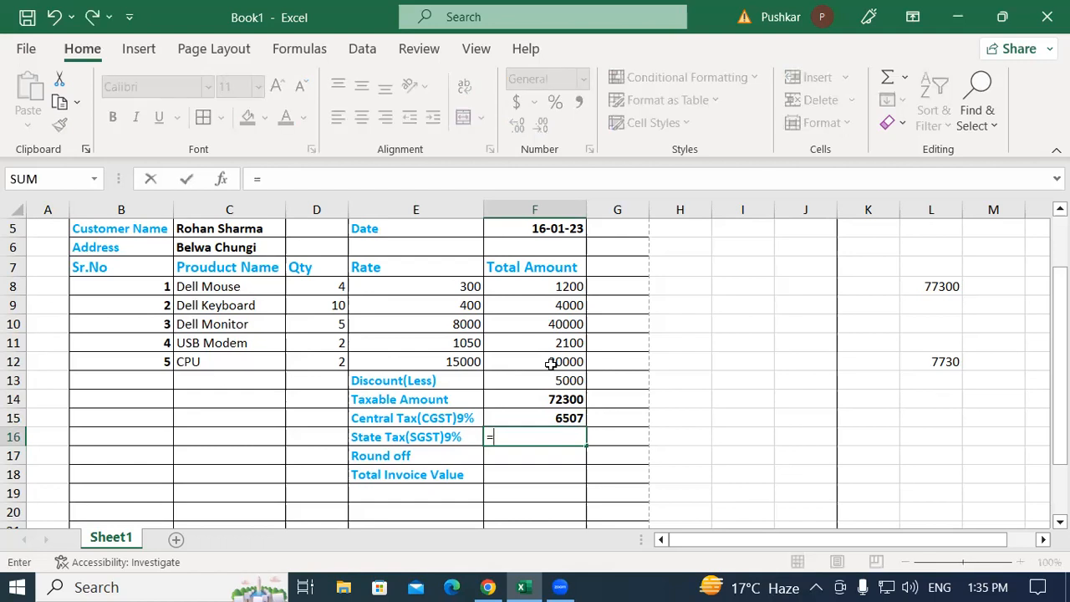
click(515, 400)
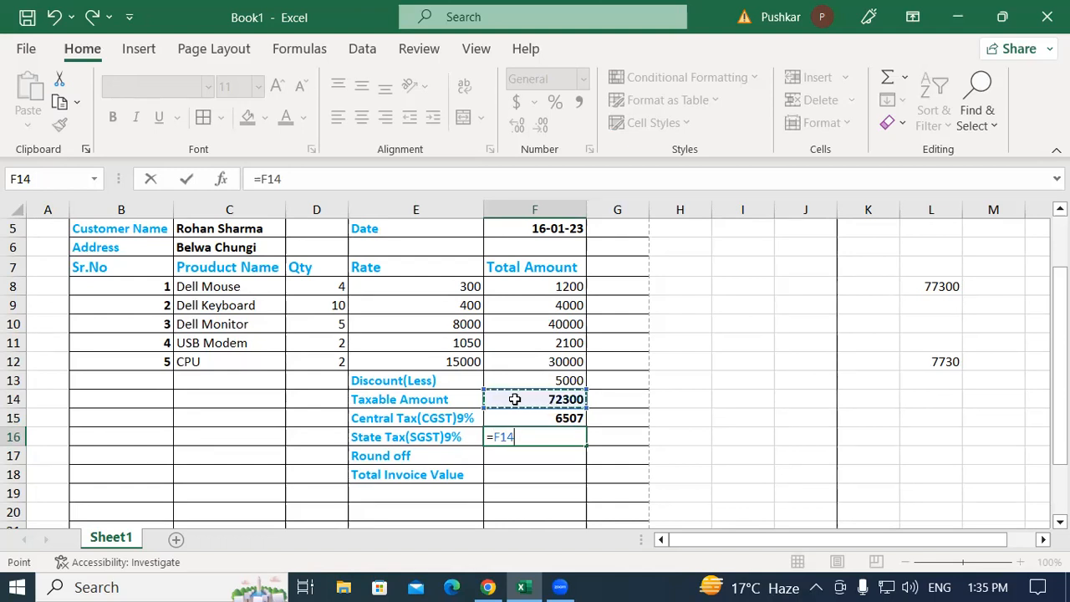
text(*)
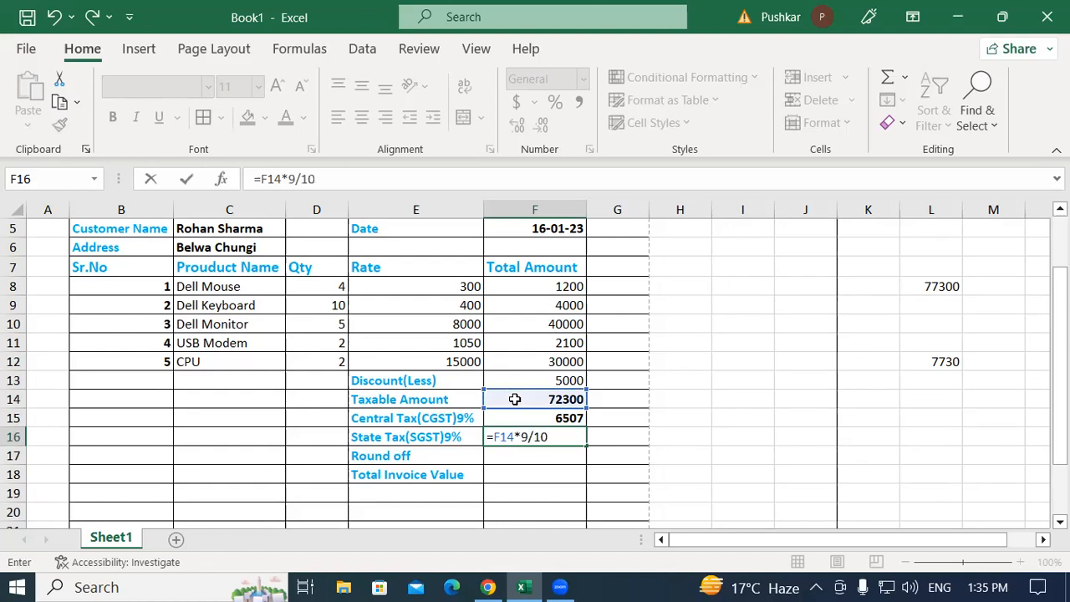
key(Return)
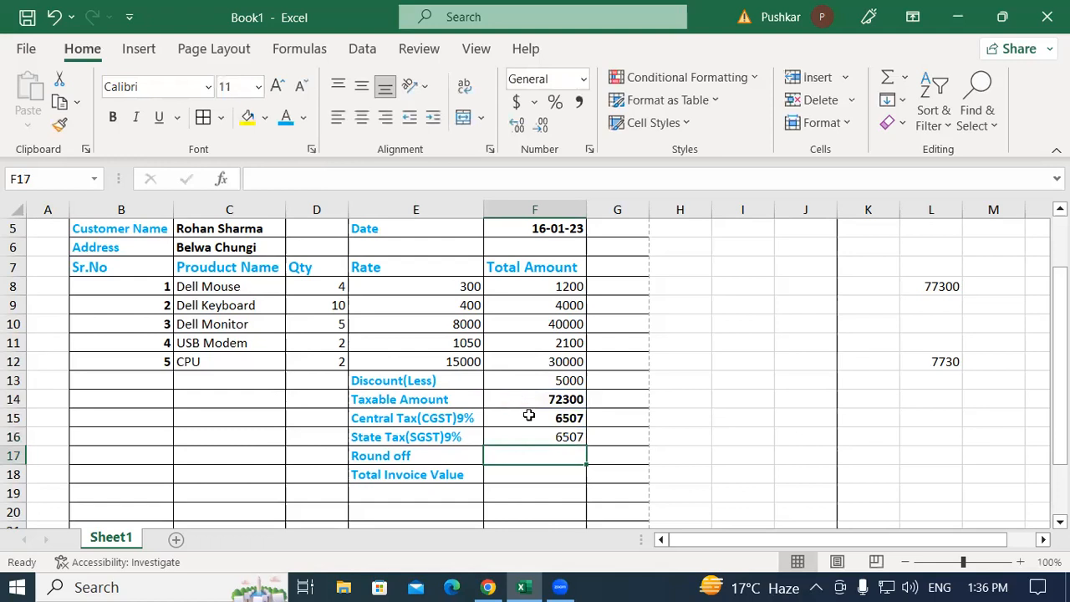
click(548, 433)
click(118, 119)
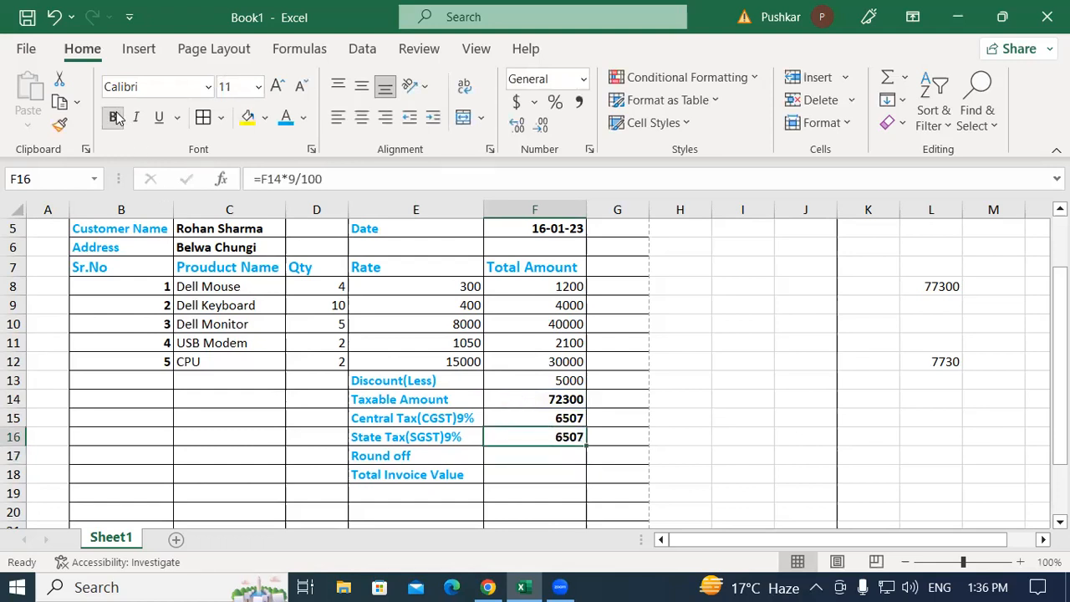
Check the Round off row, then begin a scratch number entry in spare cell I14
click(537, 456)
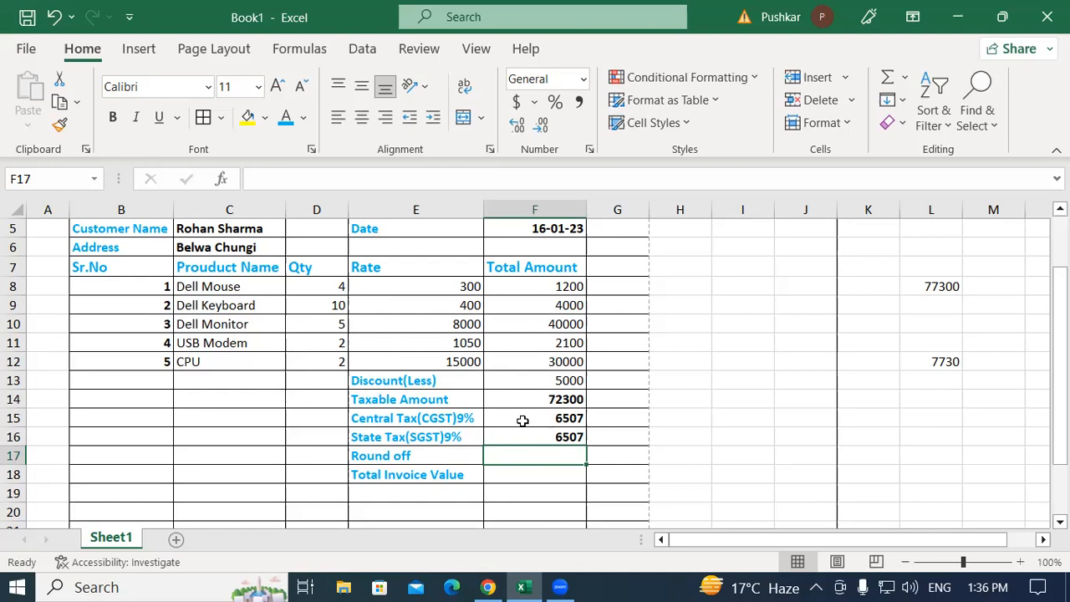
click(406, 458)
click(543, 450)
click(356, 451)
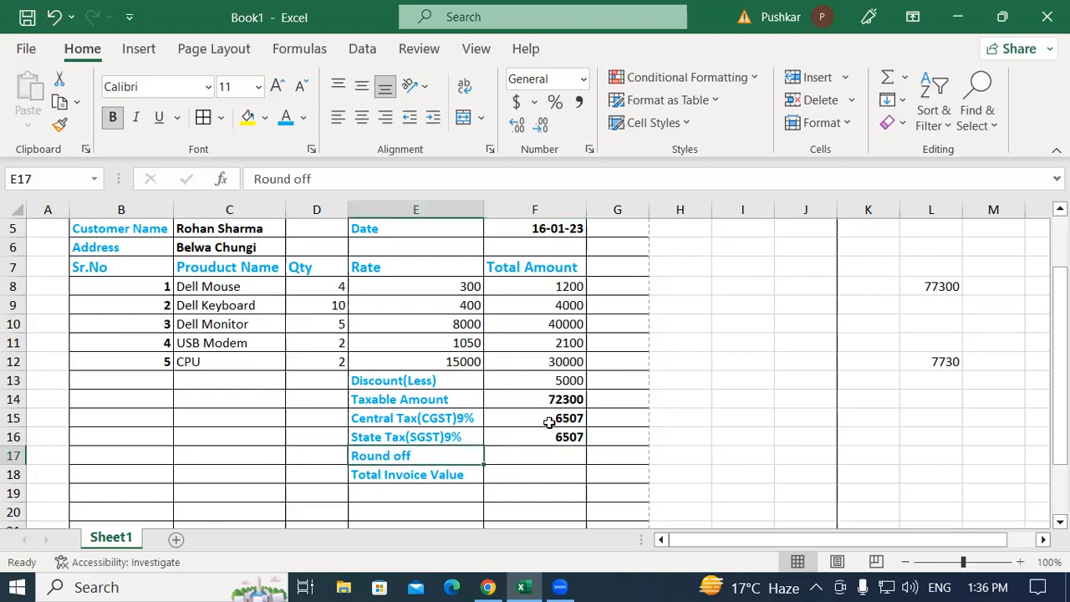
click(752, 402)
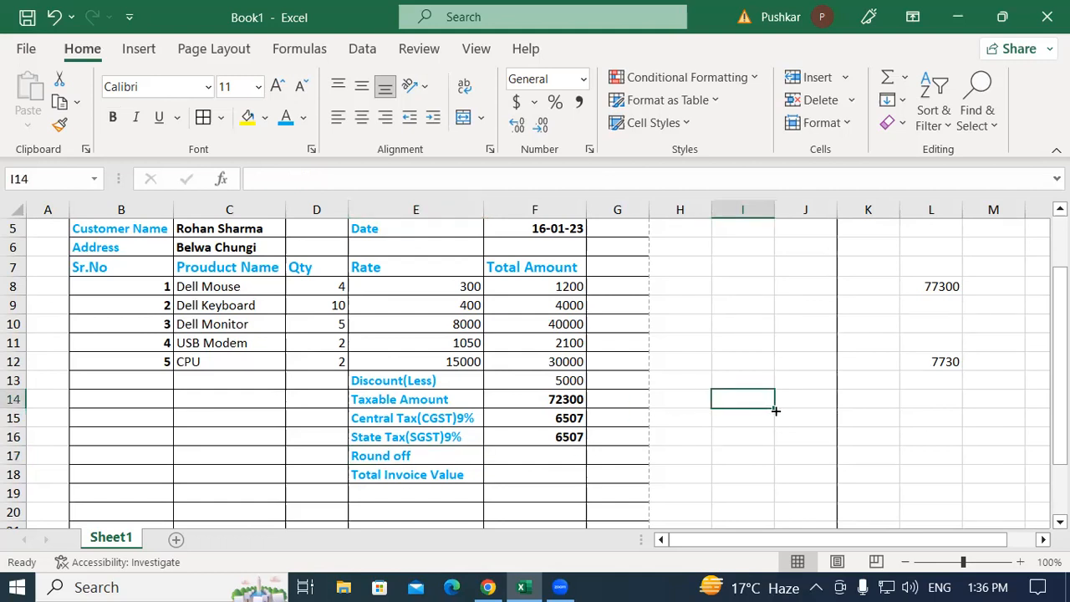
text(50.20)
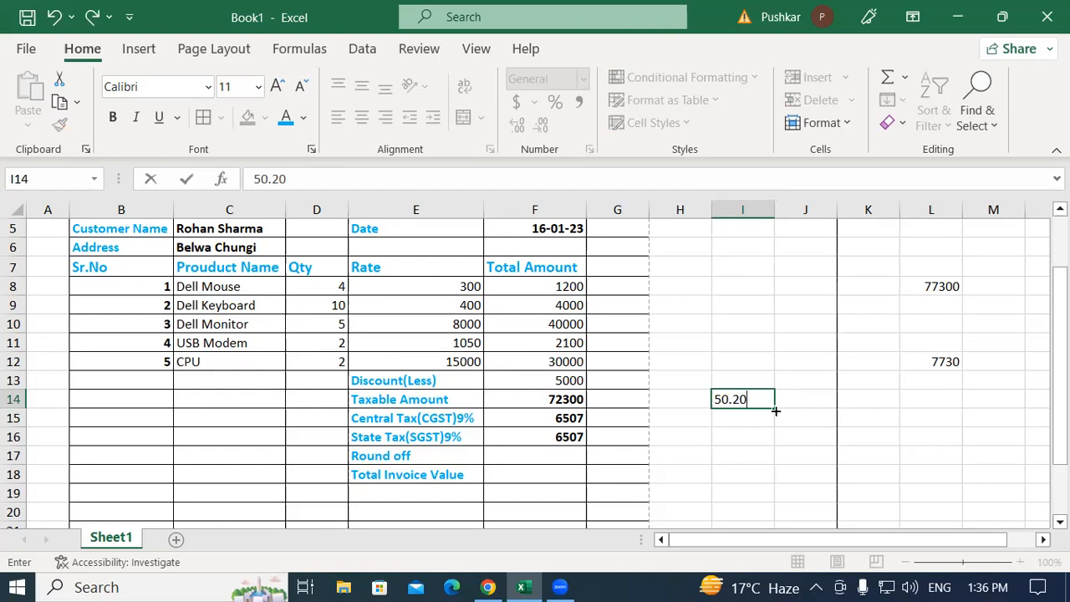
Discard the scratch entry in I14 and move to the Total Invoice Value cell F18
key(BackSpace)
key(BackSpace)
key(BackSpace)
key(BackSpace)
click(391, 475)
click(544, 476)
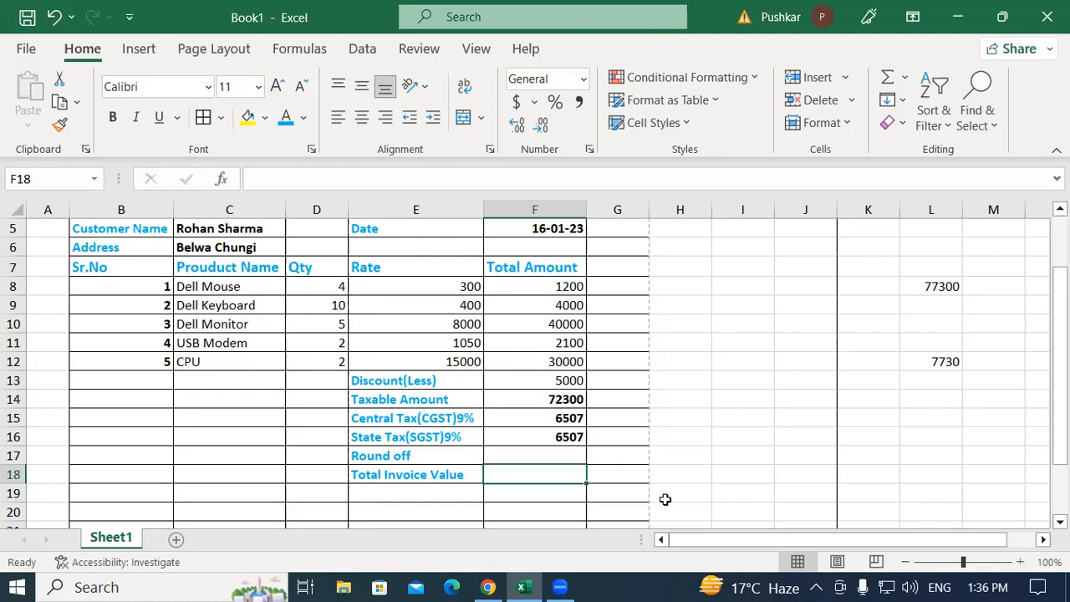
Enter =F14+F15+F16 in F18 for a total of 85314 and make it bold
text(=)
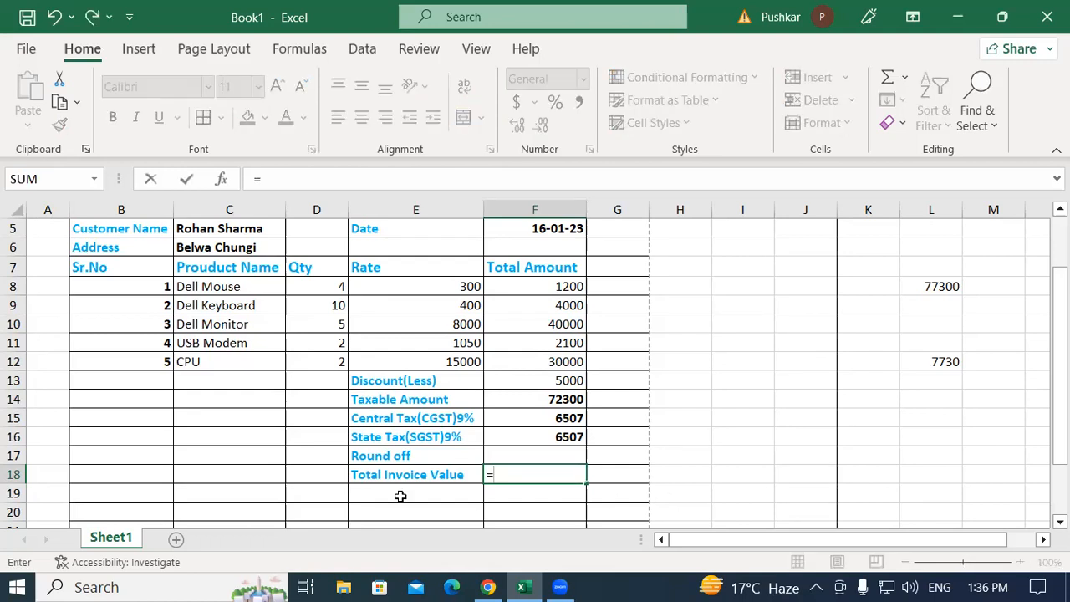
click(534, 400)
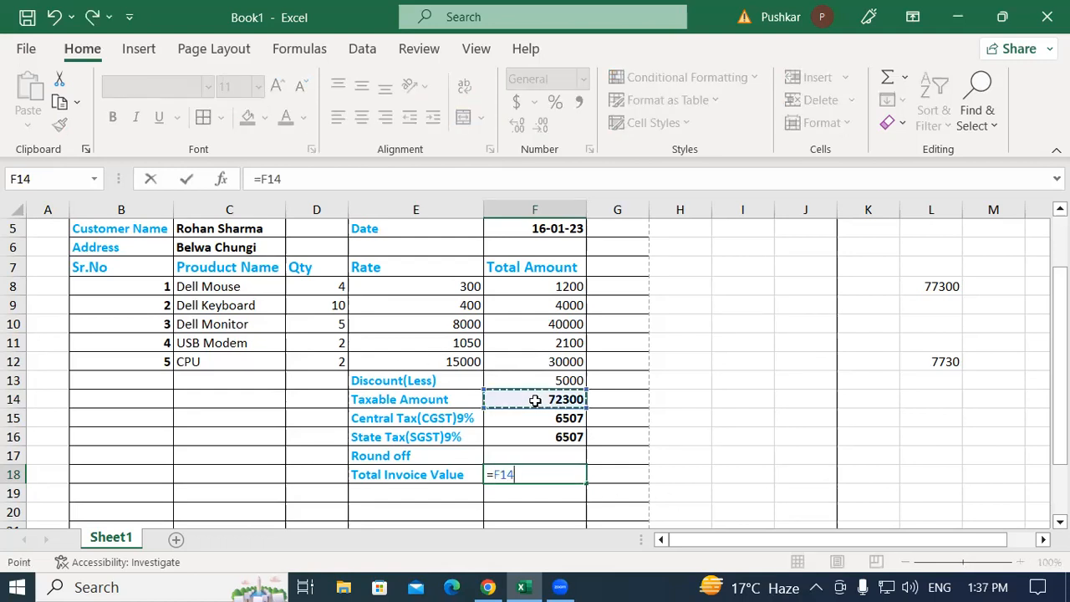
text(+)
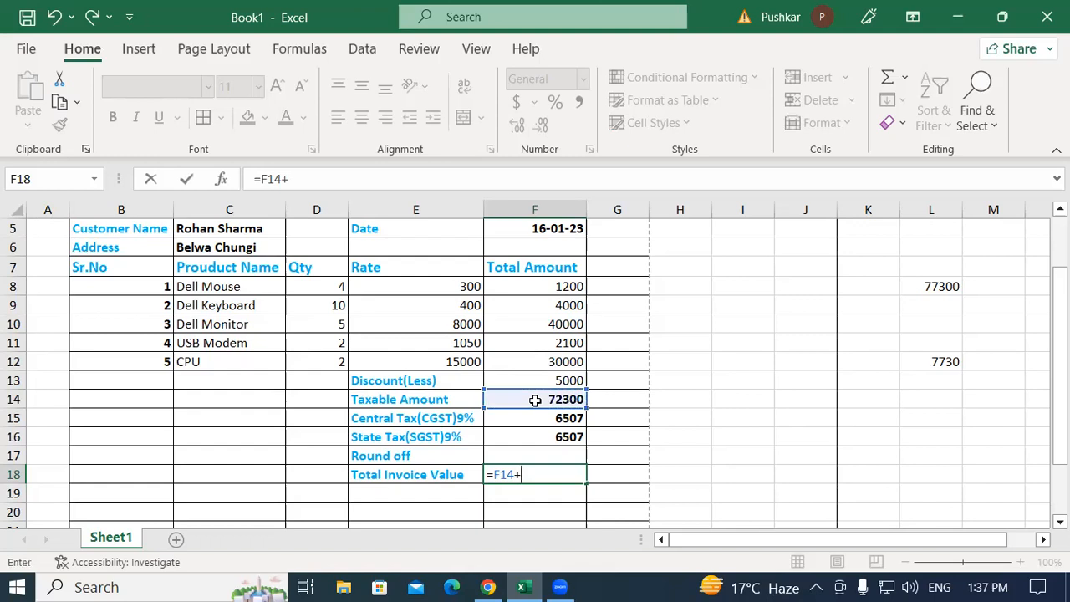
click(539, 418)
text(+)
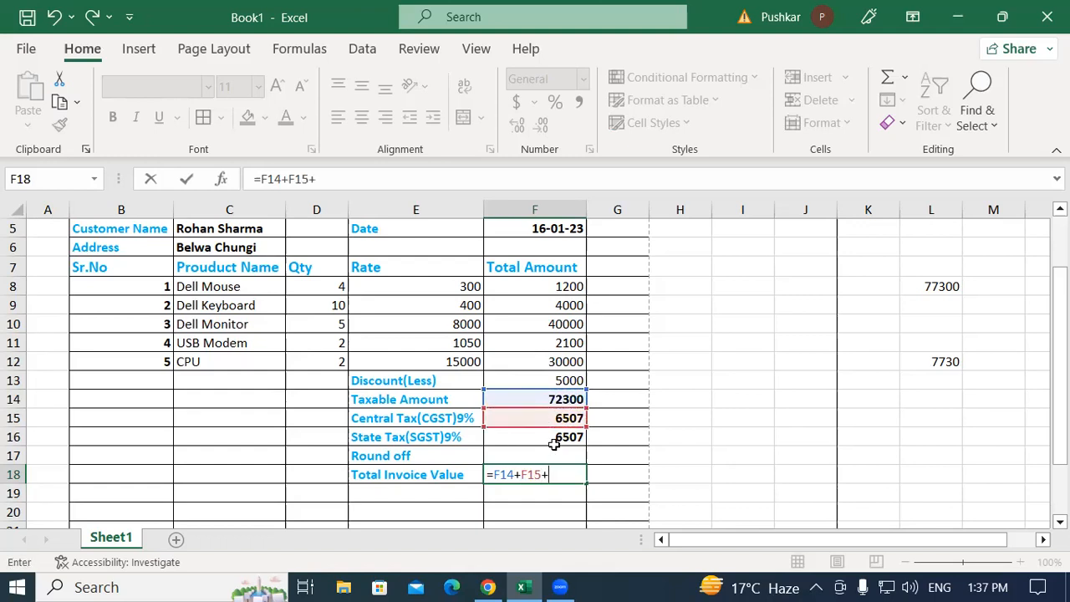
click(554, 444)
key(Return)
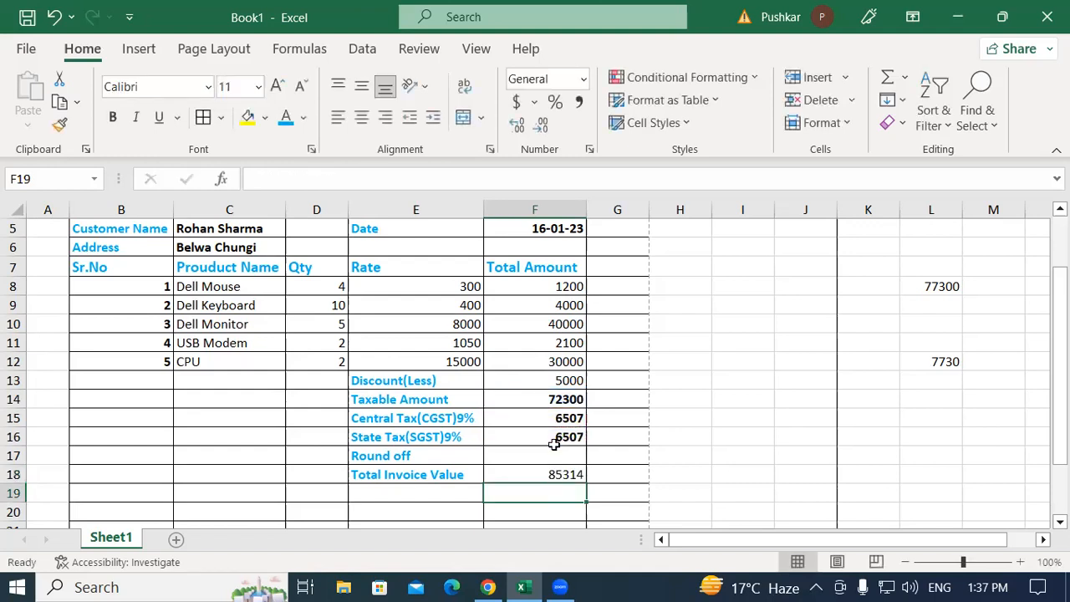
click(533, 475)
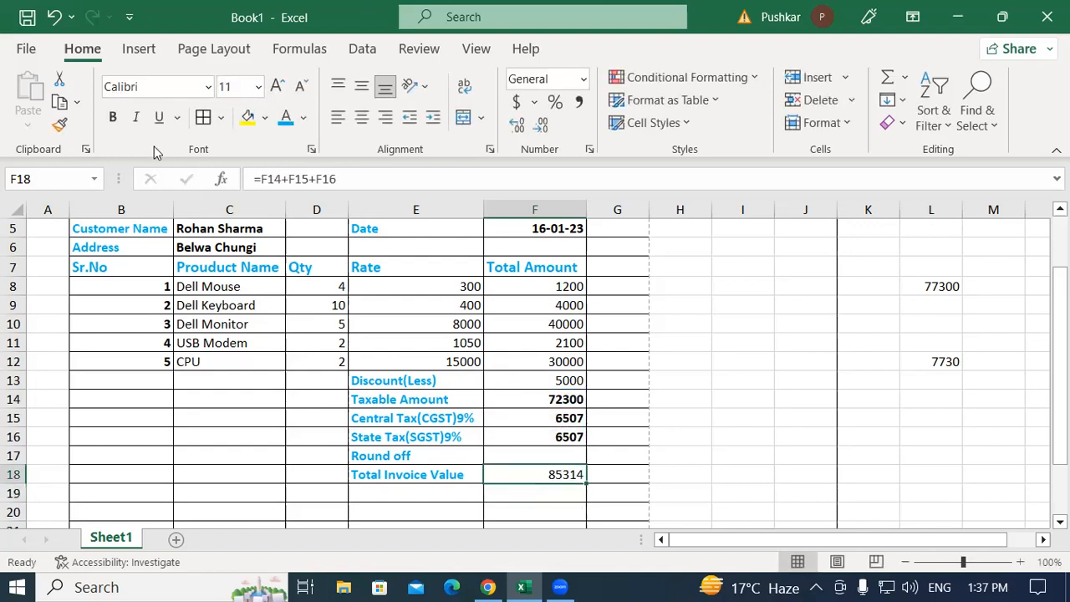
click(112, 117)
Enlarge the 85314 Total Invoice Value to font size 14
click(278, 86)
click(279, 86)
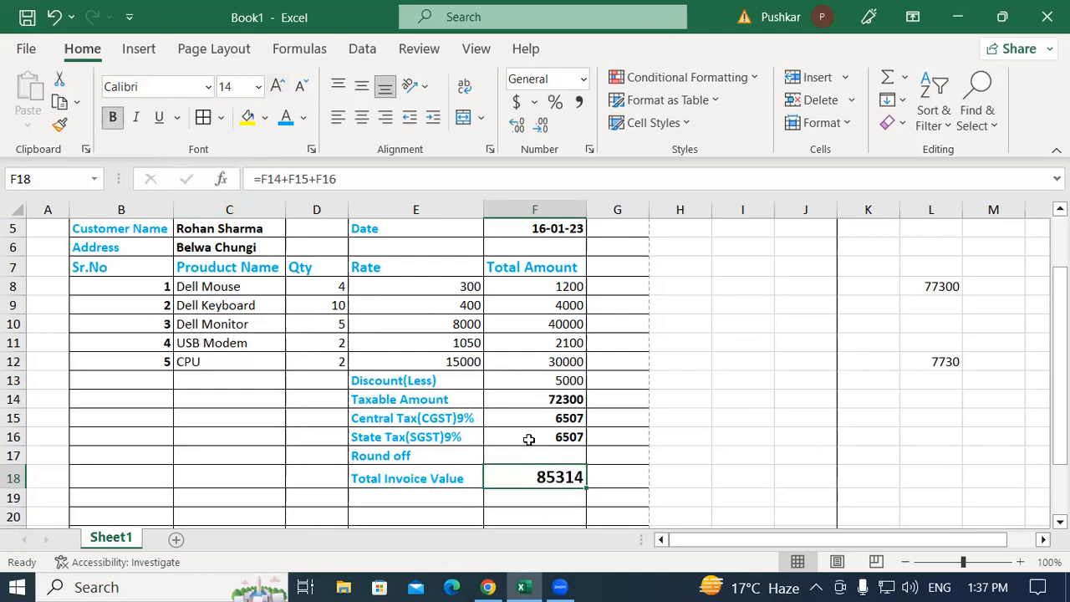
click(595, 470)
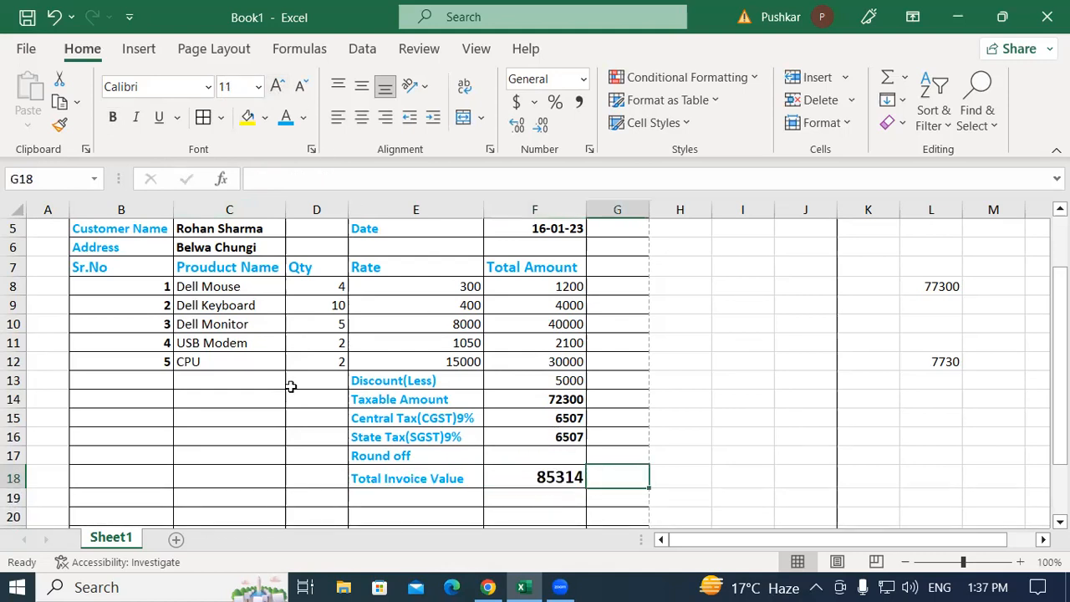
Scroll through the finished invoice to review it, then go to the File backstage view
scroll(234, 347, up, 2)
click(207, 319)
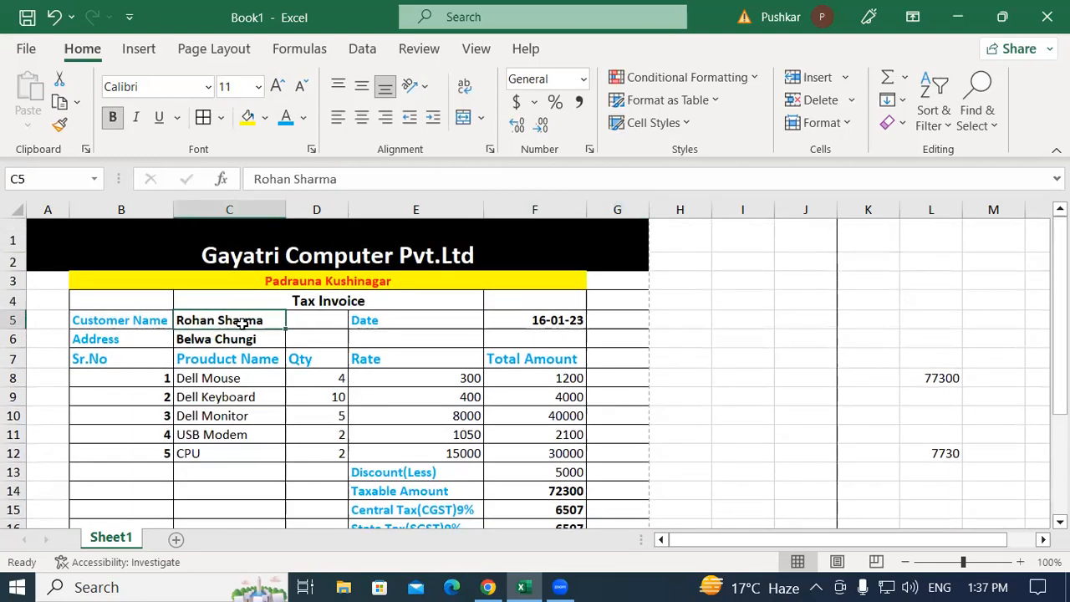
scroll(530, 429, down, 3)
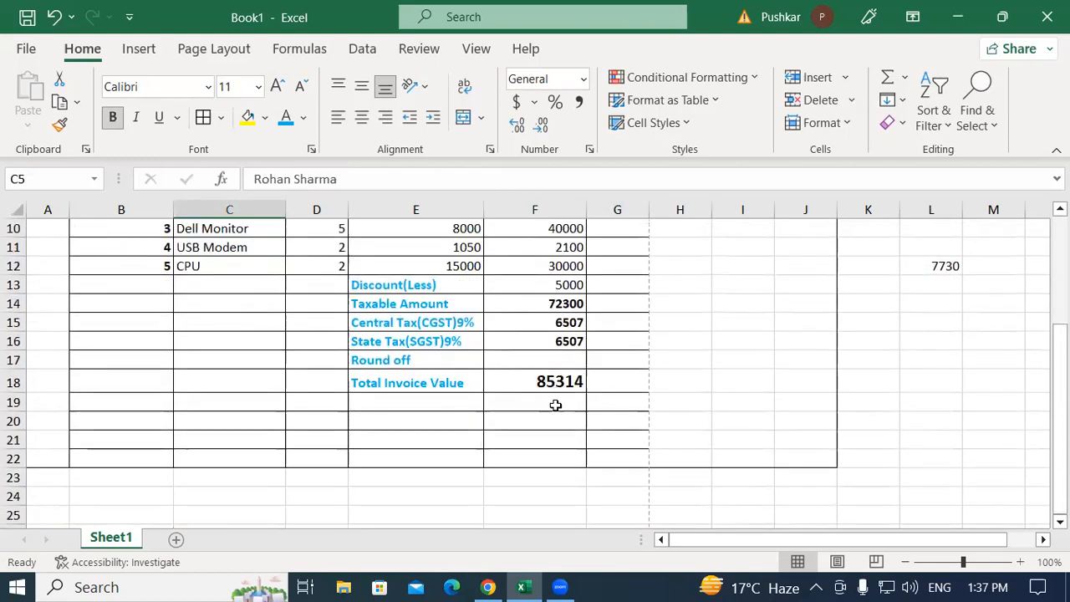
click(518, 379)
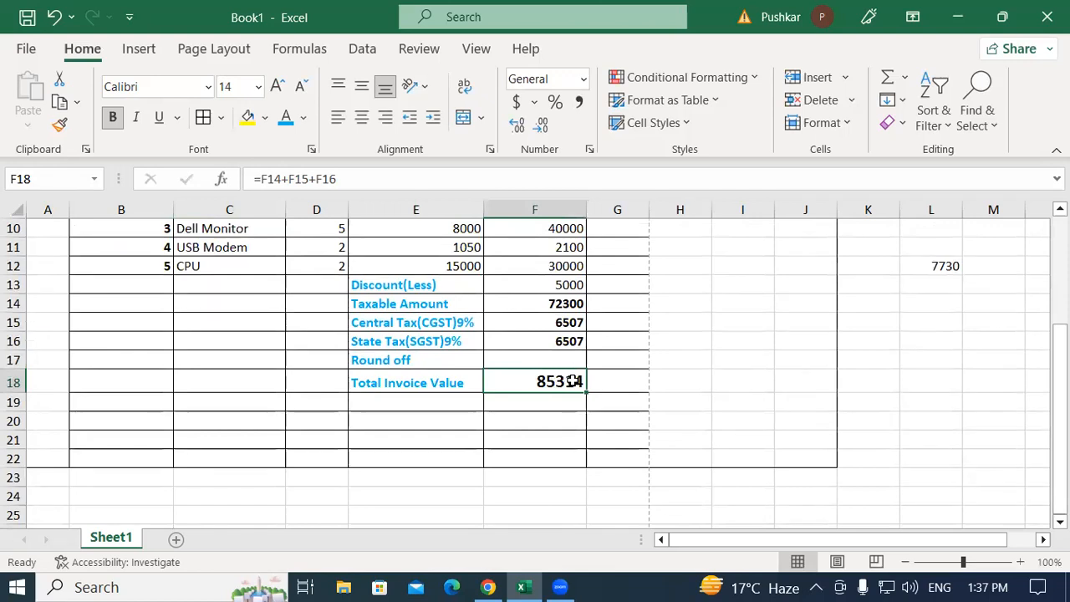
scroll(406, 386, up, 3)
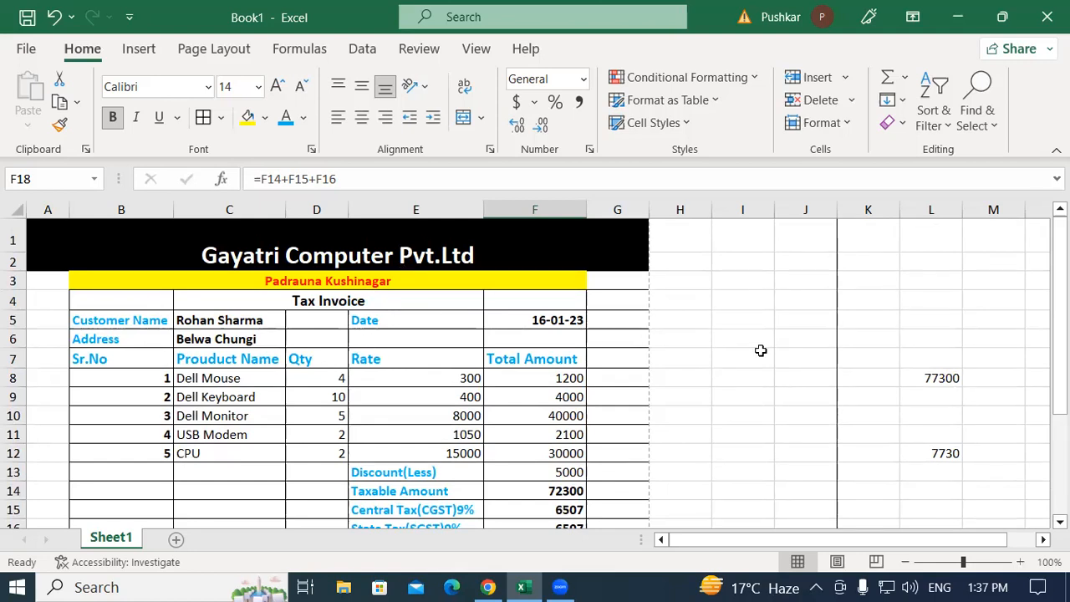
scroll(660, 385, down, 3)
scroll(650, 372, up, 3)
scroll(444, 329, down, 4)
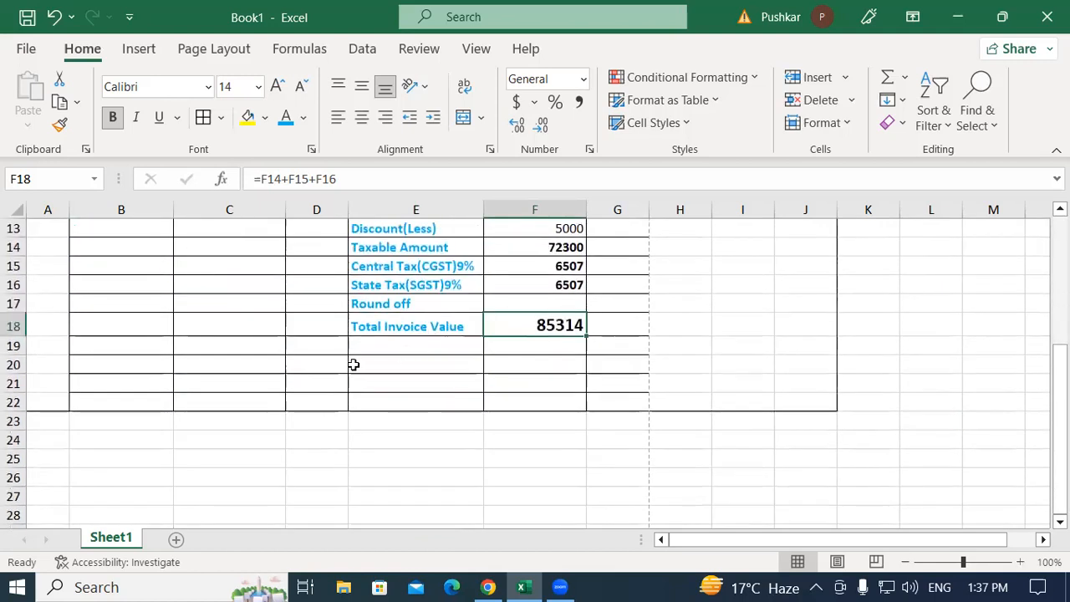
scroll(353, 364, up, 3)
scroll(353, 363, up, 1)
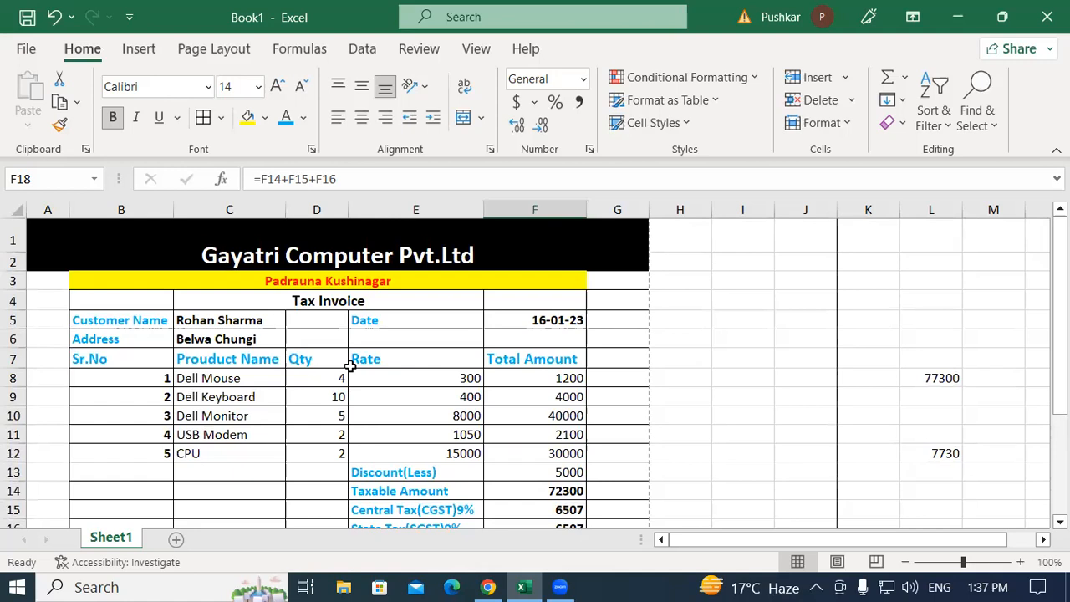
scroll(358, 360, down, 4)
scroll(359, 360, up, 4)
click(130, 487)
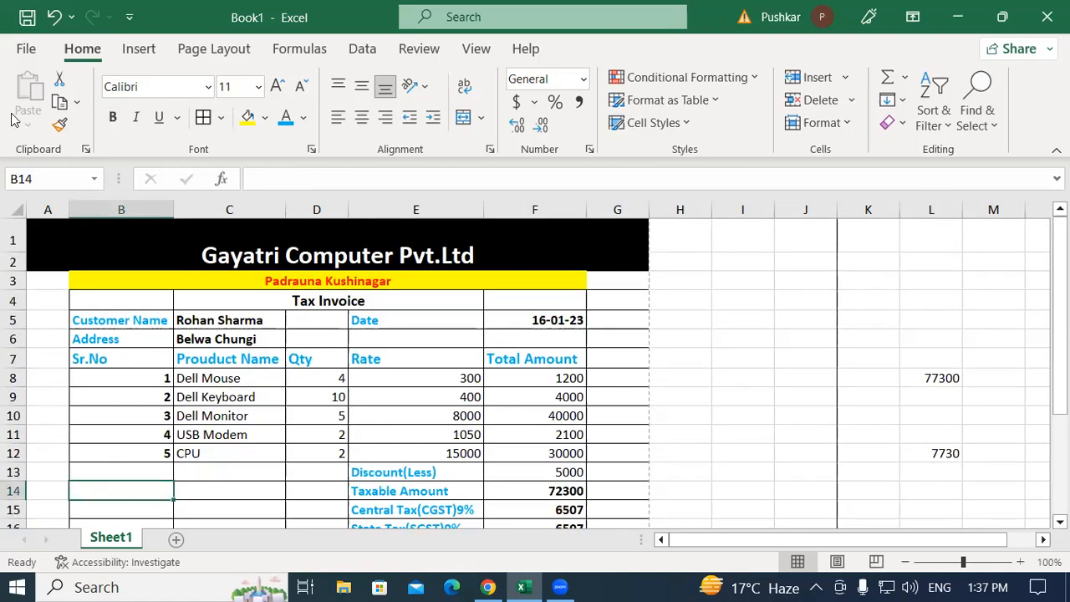
click(25, 52)
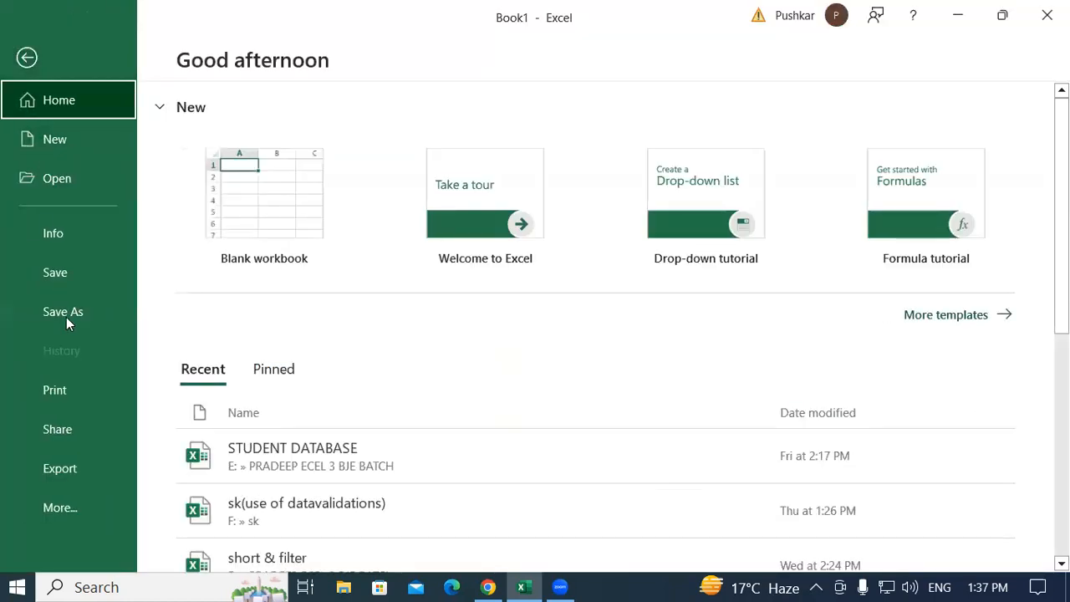
Preview the invoice for printing with Microsoft Print to PDF, showing page 1 of 2
click(88, 391)
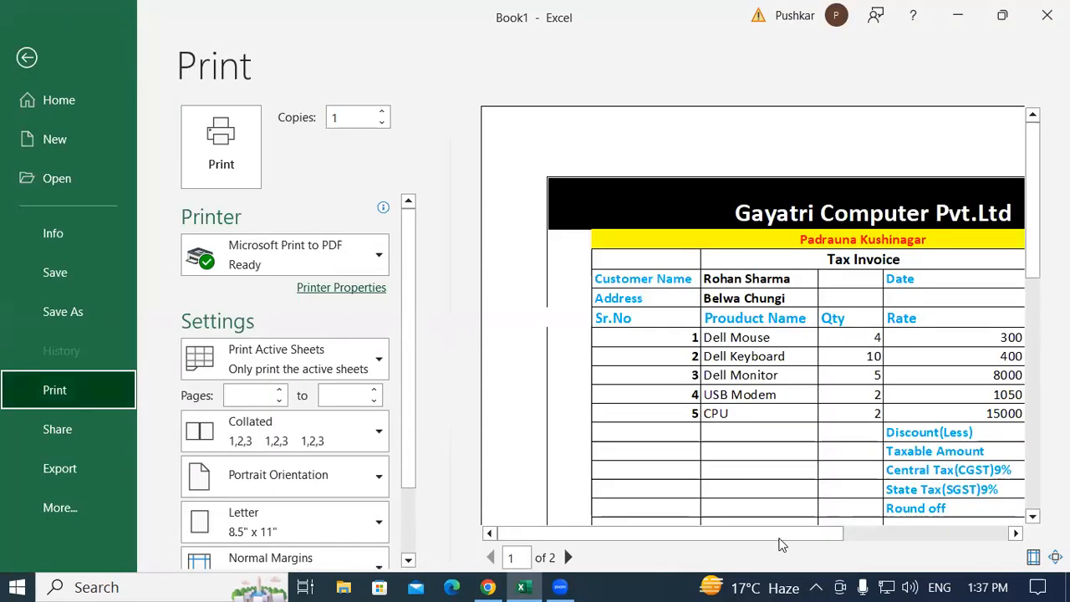
drag(779, 536, 973, 540)
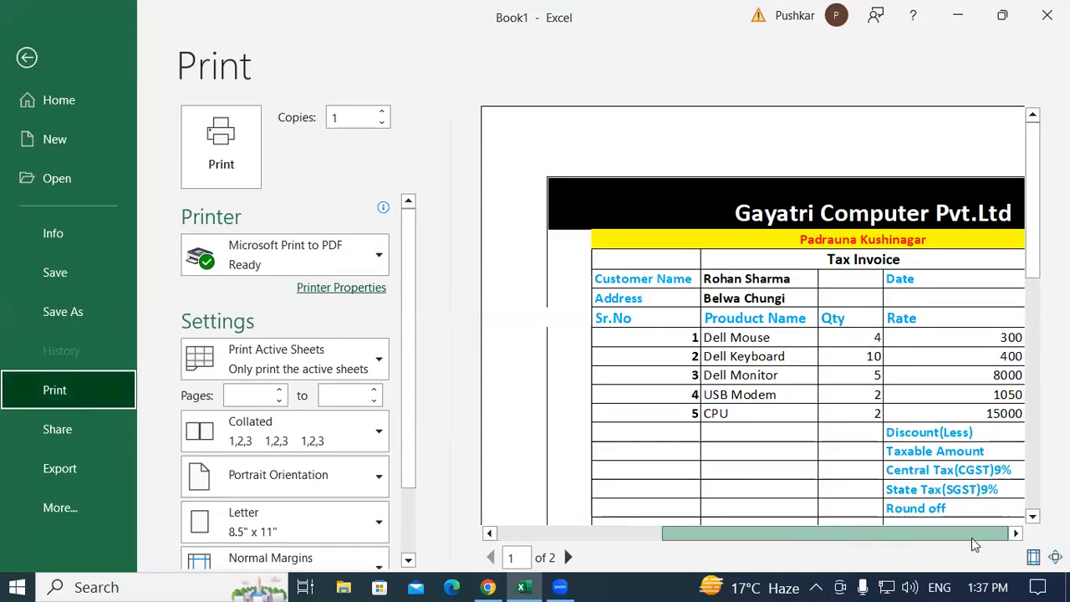
drag(1033, 240, 1026, 293)
drag(828, 540, 734, 535)
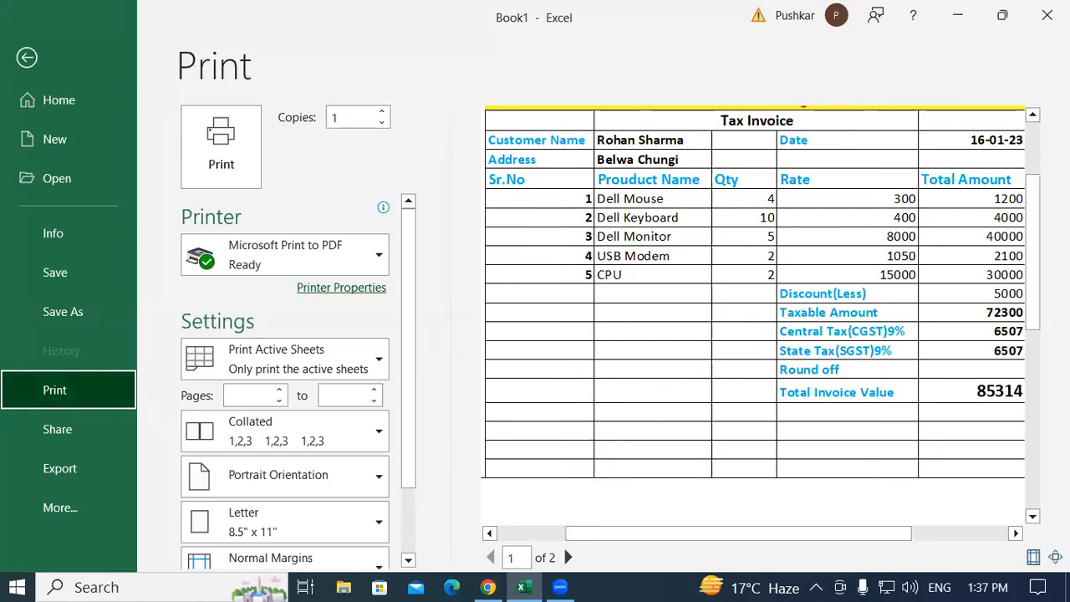
click(711, 239)
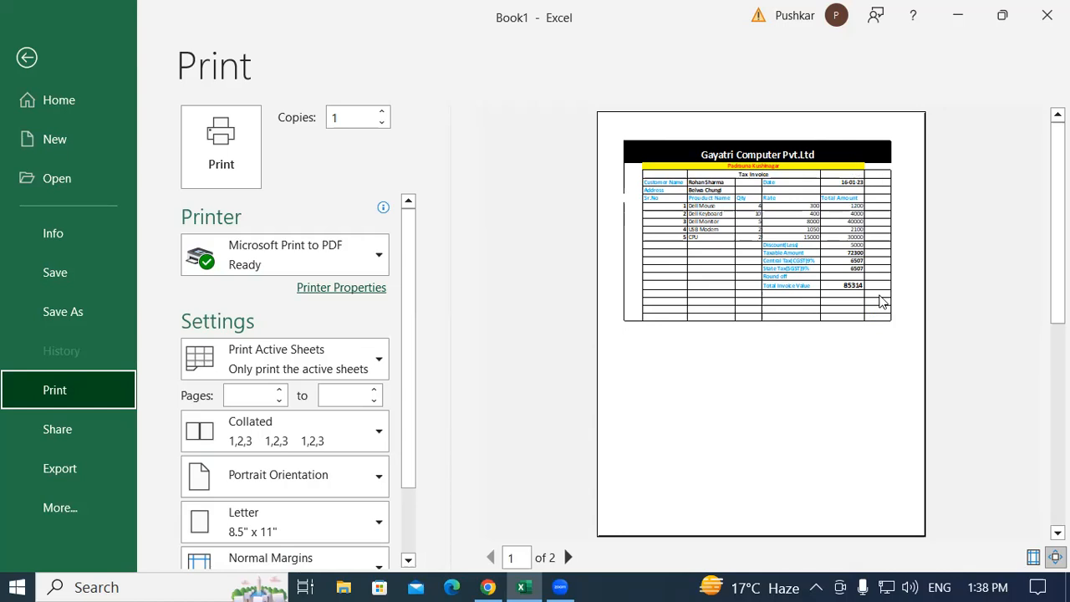
key(super)
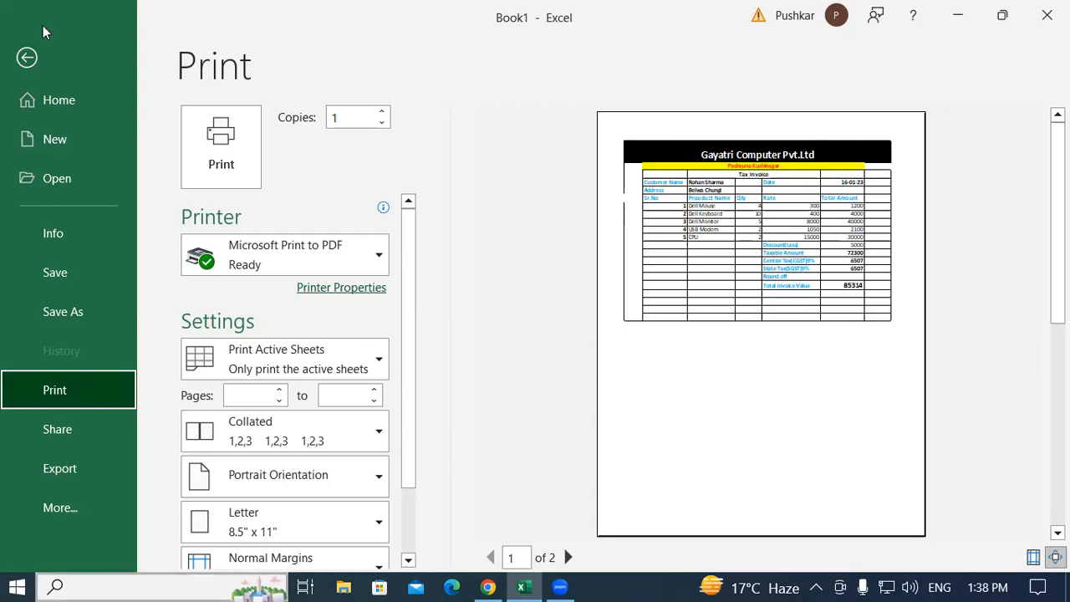
Leave backstage, add a blank Sheet2, and view it in Page Layout then Normal view
click(28, 59)
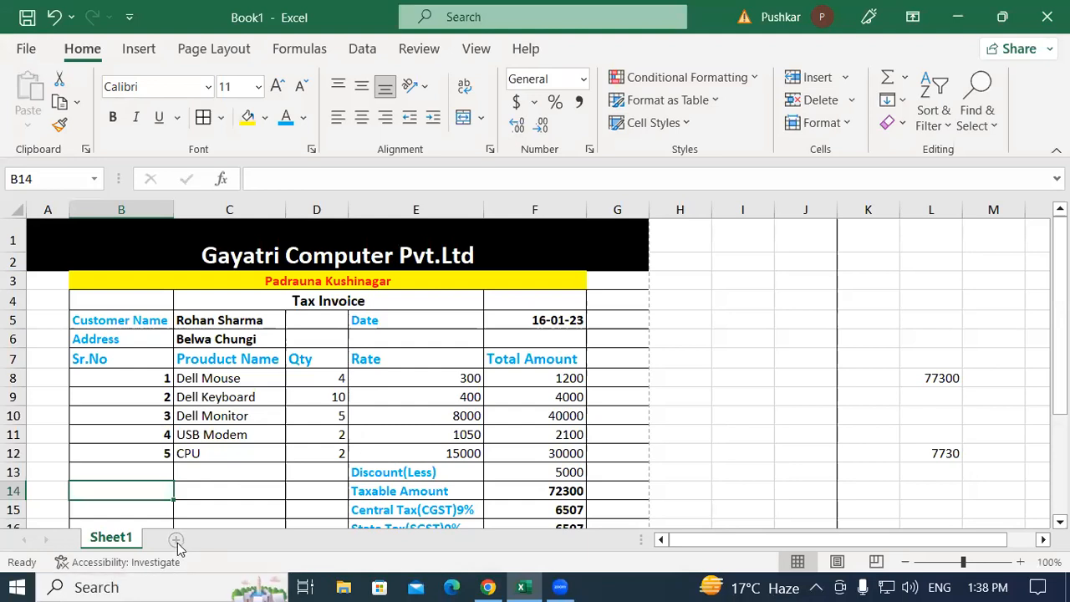
click(574, 268)
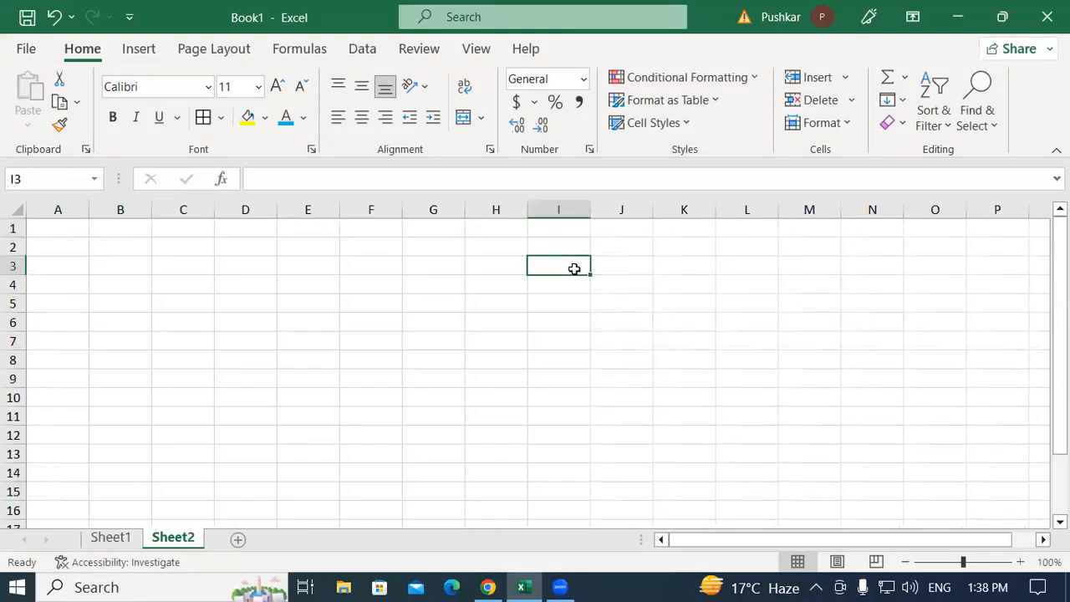
click(836, 562)
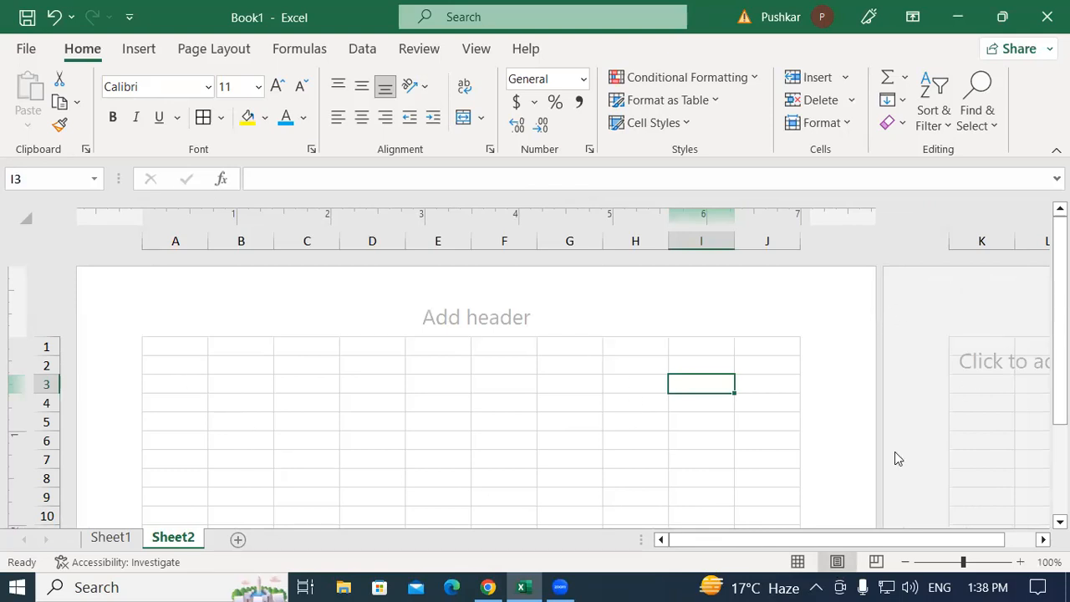
mouse_move(1060, 358)
mouse_down()
mouse_move(1060, 459)
mouse_move(1060, 356)
mouse_up()
click(798, 561)
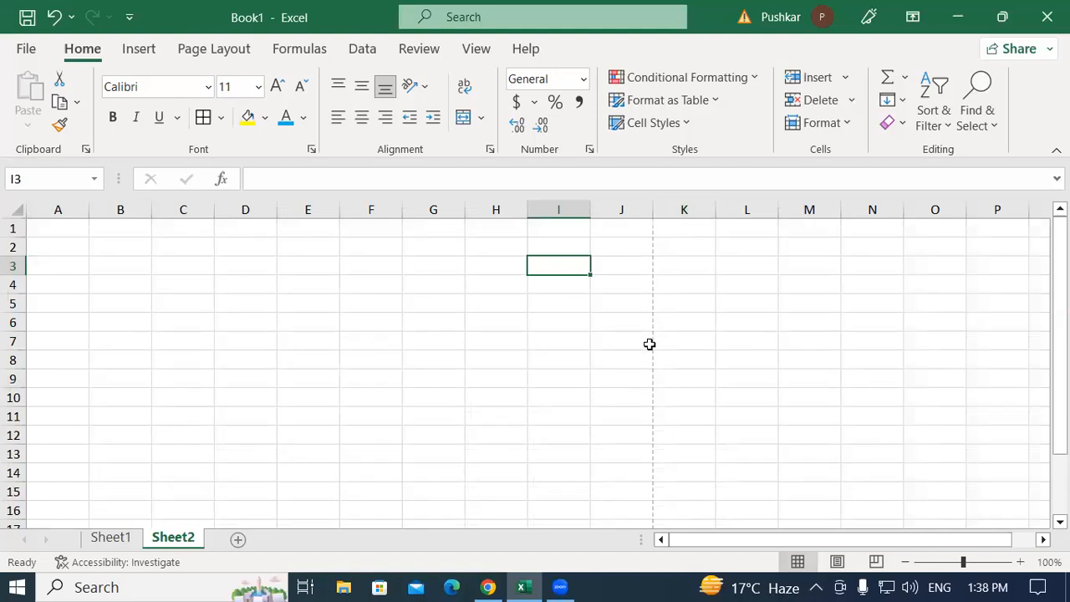
Try out range selections on Sheet2 and undo an accidental cell move from A2 to B2
drag(48, 223, 932, 249)
drag(279, 273, 251, 286)
drag(68, 230, 611, 482)
click(685, 291)
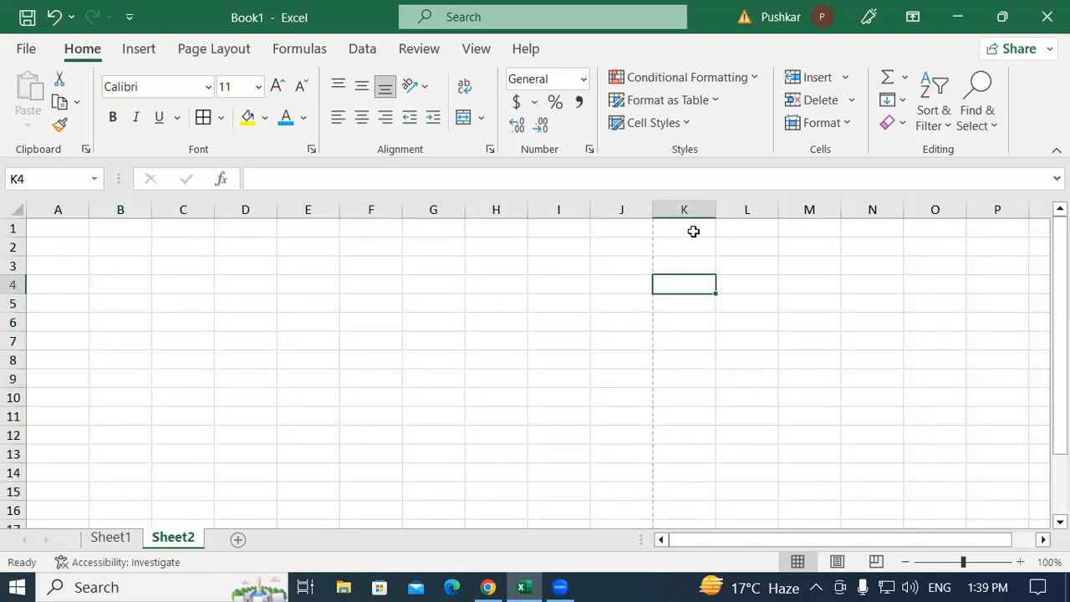
click(55, 247)
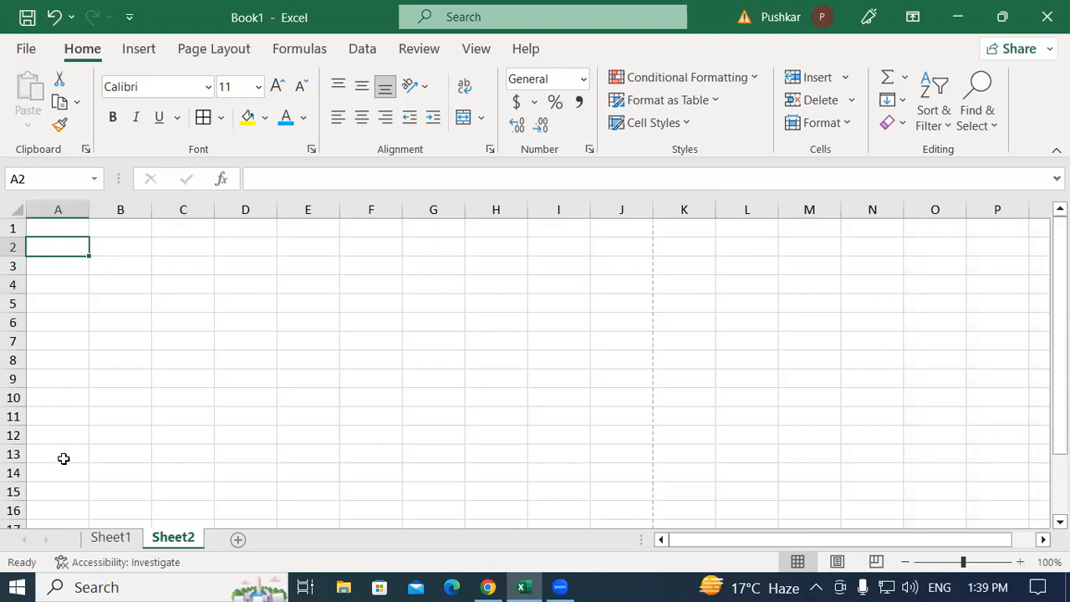
click(112, 538)
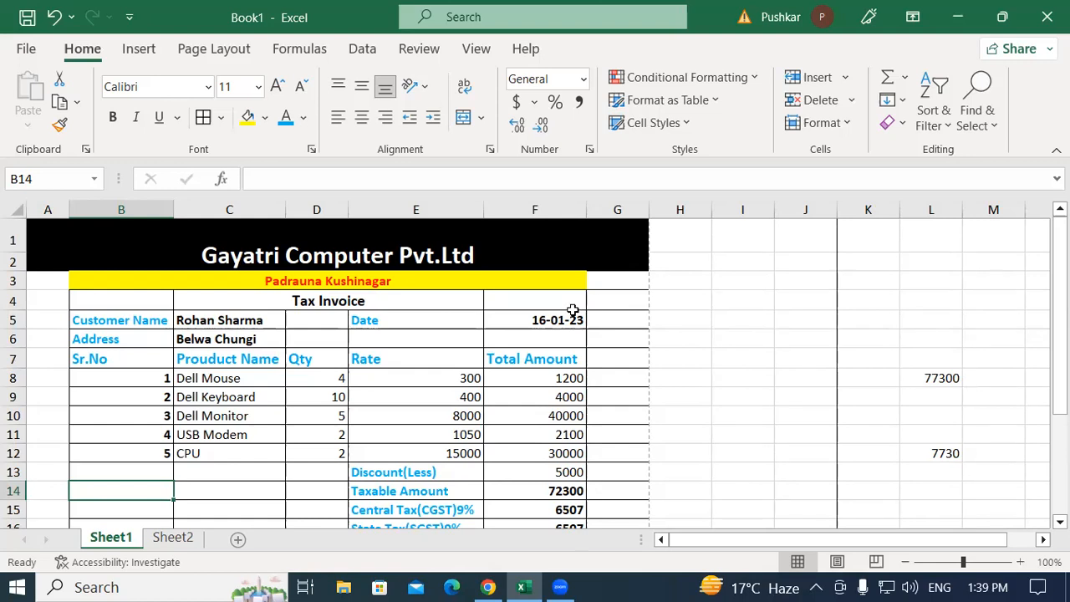
click(173, 537)
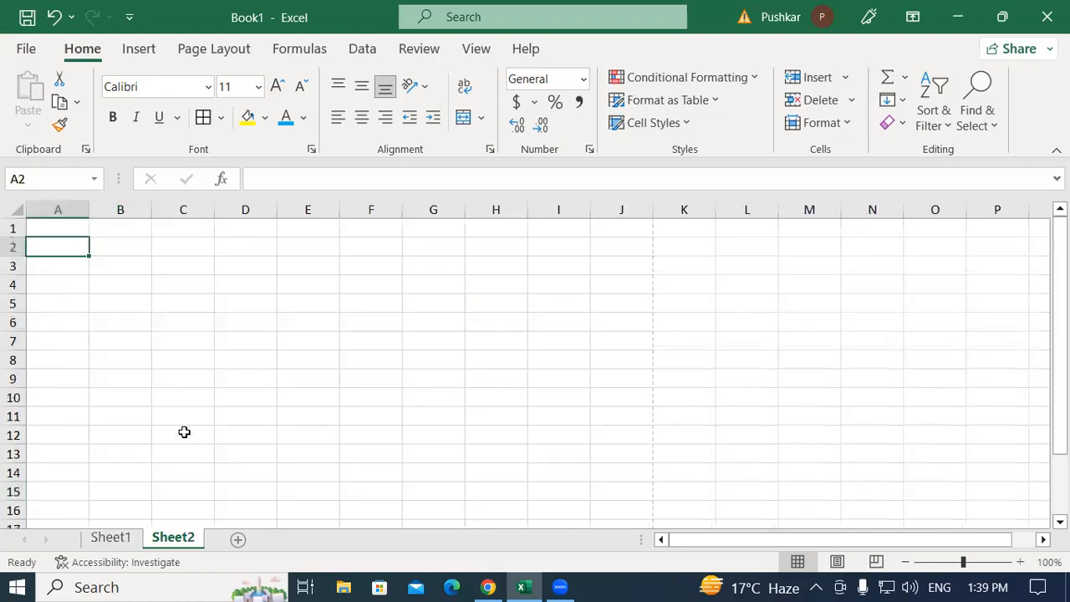
drag(70, 240, 94, 250)
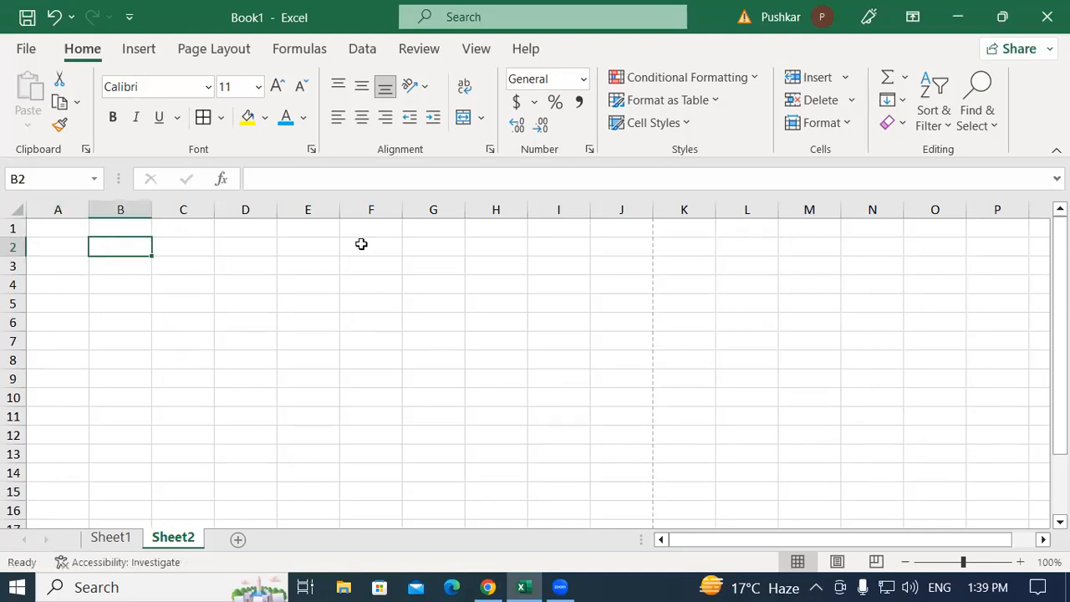
key(ctrl+z)
Return to the tax invoice on Sheet1
click(125, 536)
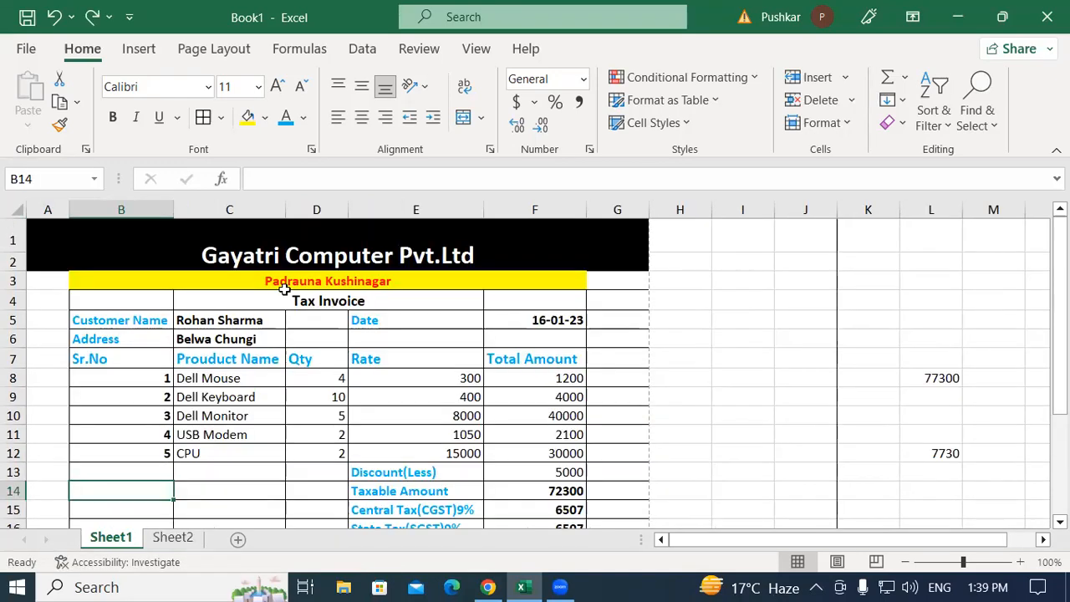
scroll(555, 382, down, 4)
scroll(552, 382, up, 4)
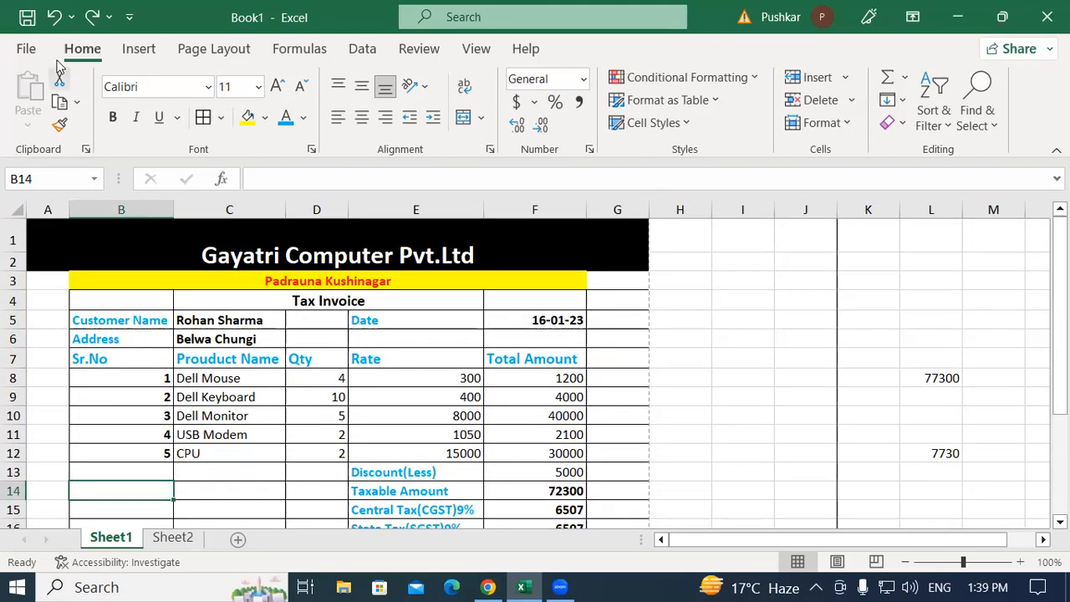
Start a Save As of the workbook with PDF chosen as the file type
click(28, 50)
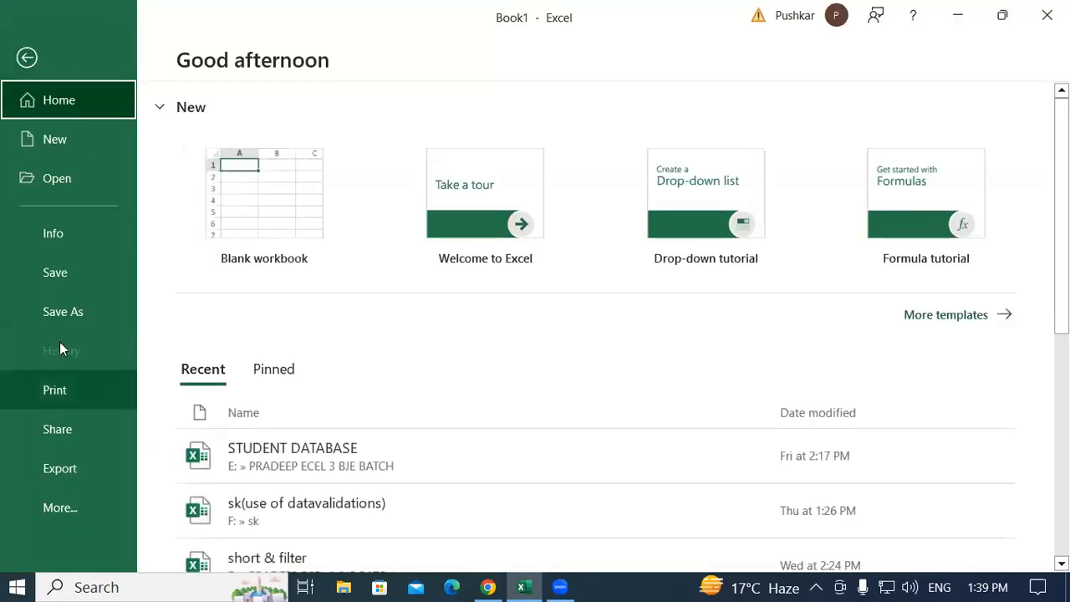
click(70, 316)
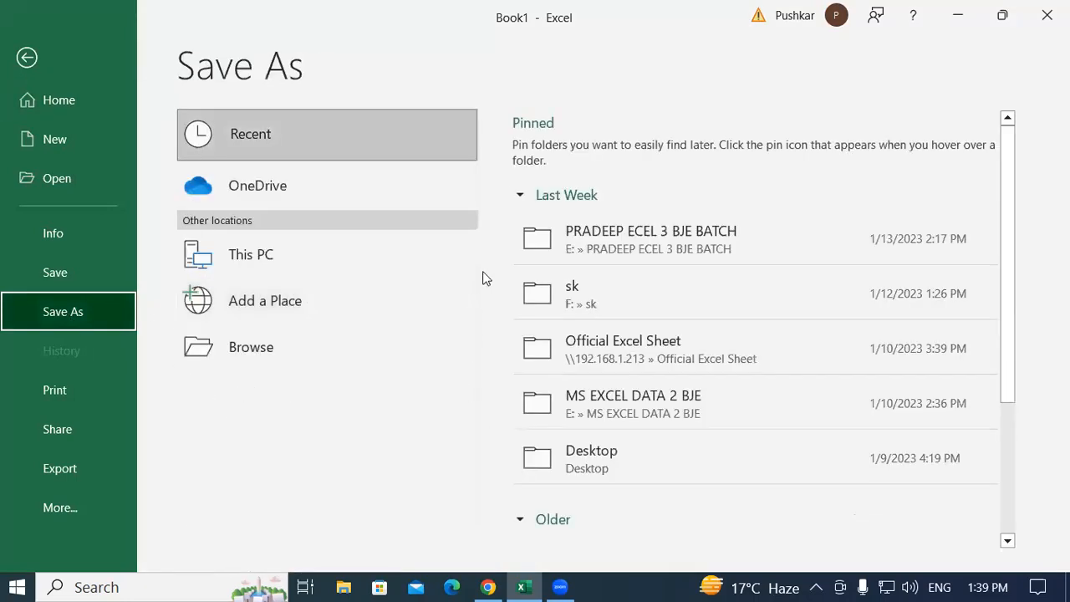
click(309, 352)
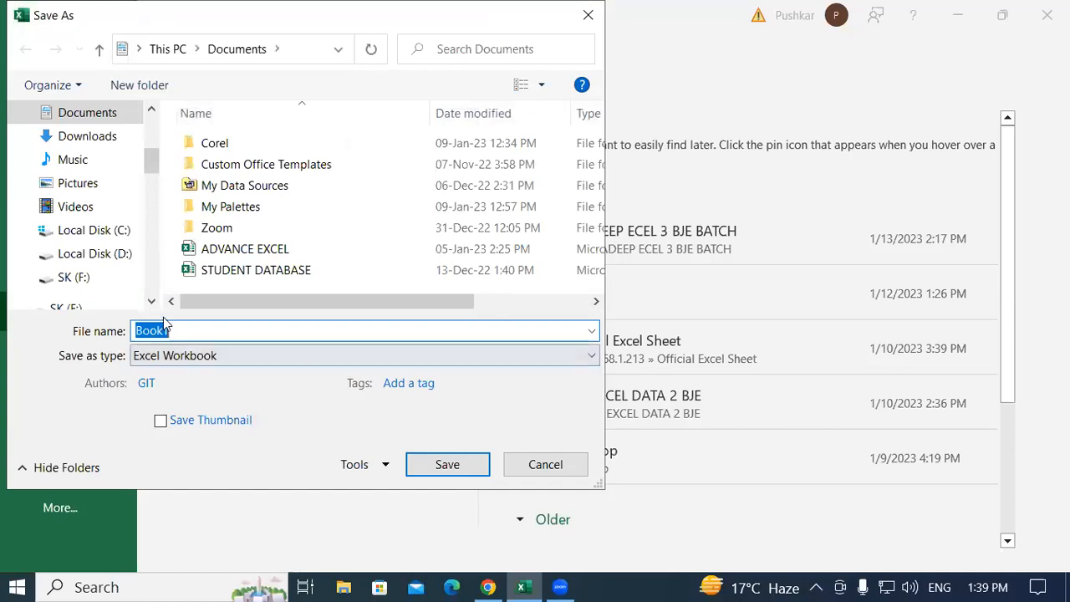
click(209, 356)
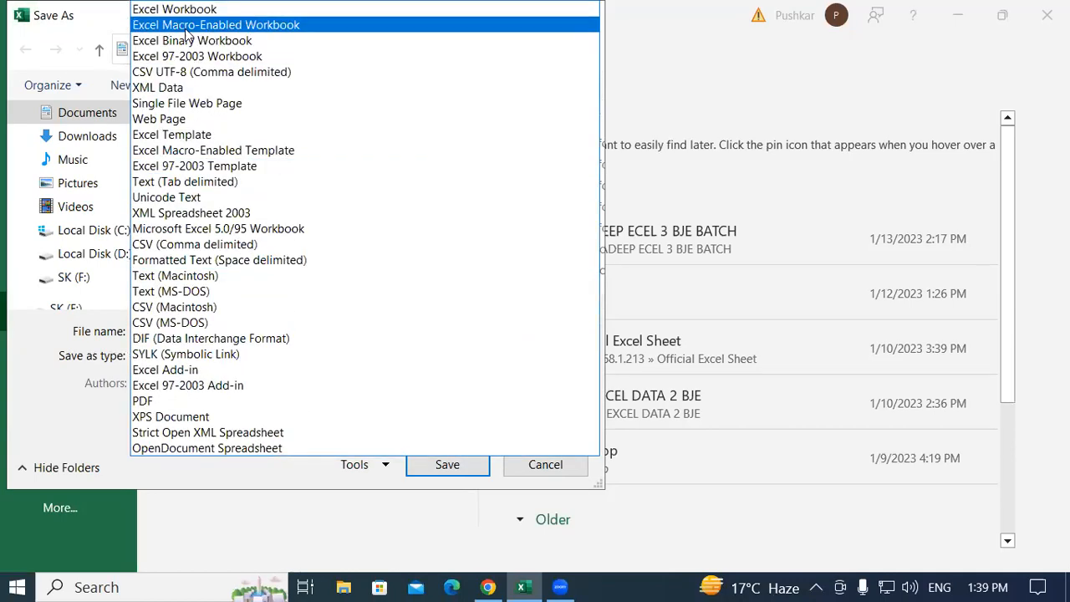
click(155, 403)
click(179, 326)
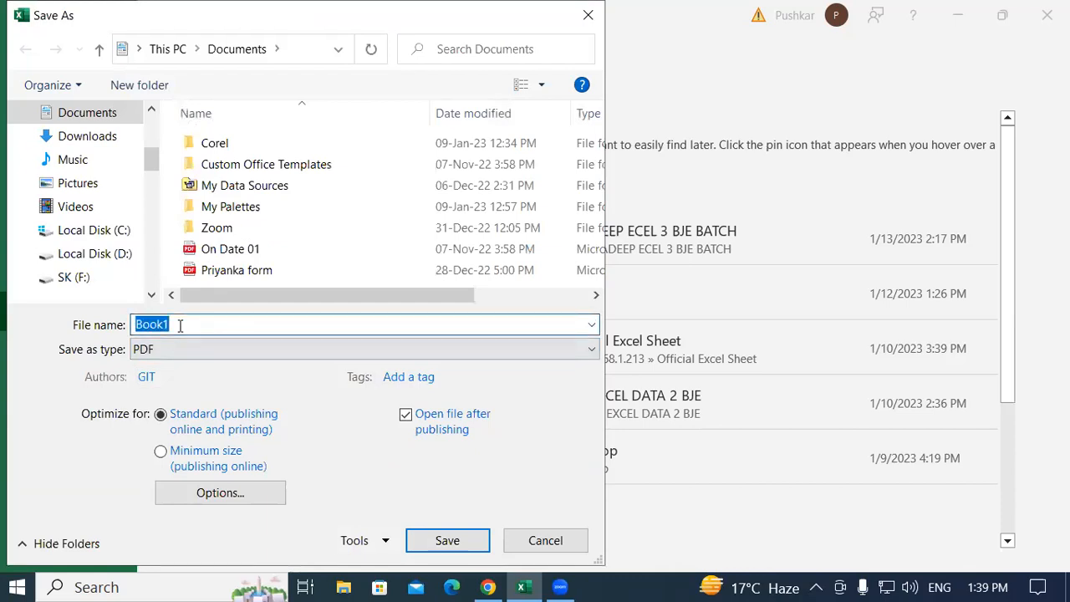
key(BackSpace)
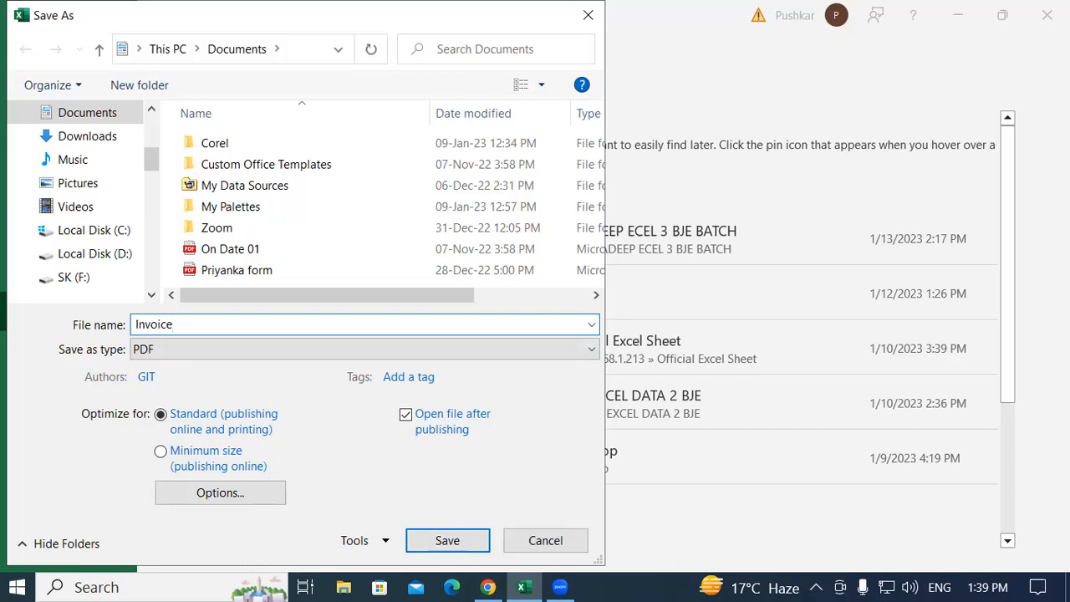
scroll(89, 151, up, 2)
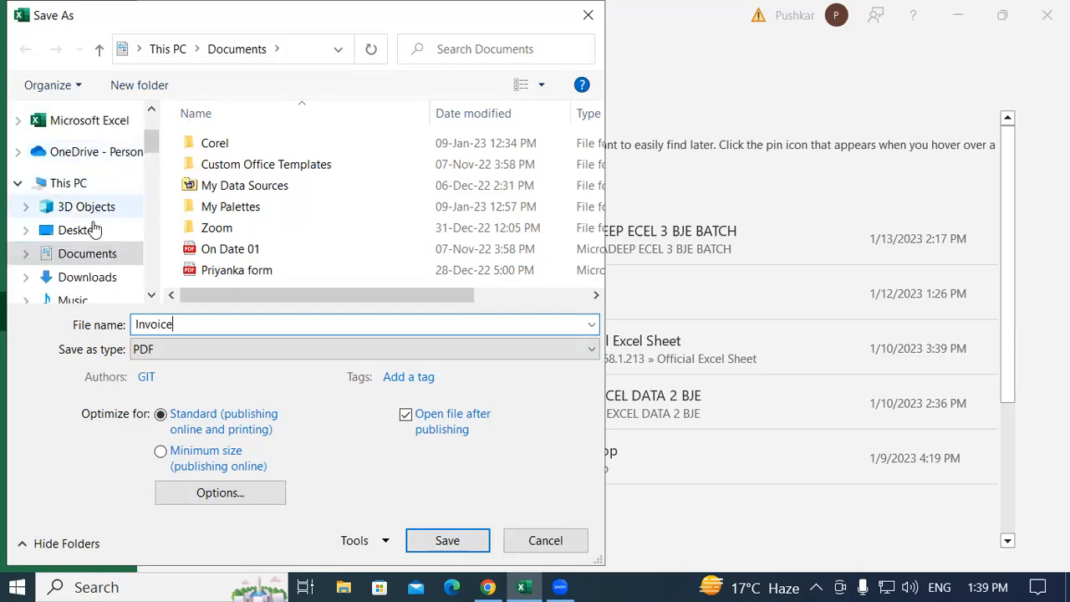
Save the PDF to the Desktop as 'Tax Invoice' instead of overwriting invoice.pdf
click(89, 231)
click(448, 539)
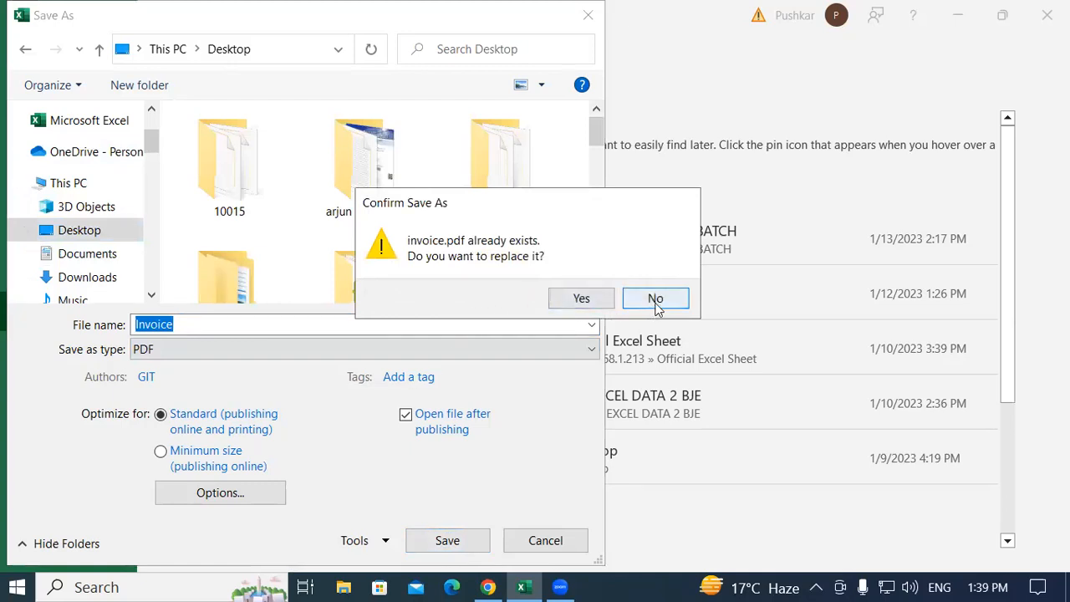
click(656, 301)
key(BackSpace)
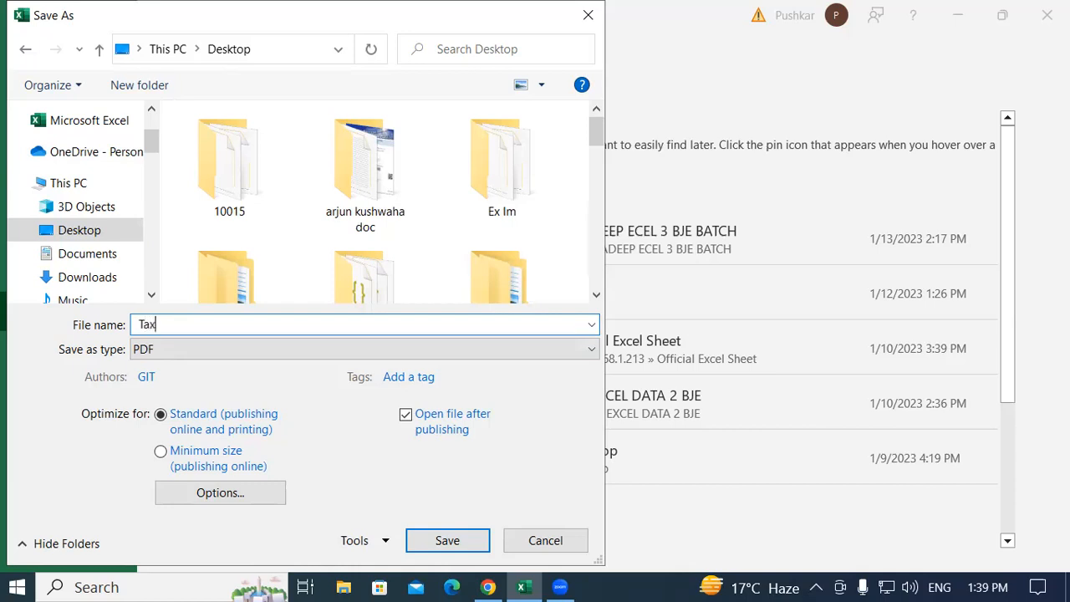
text(Nv)
click(458, 545)
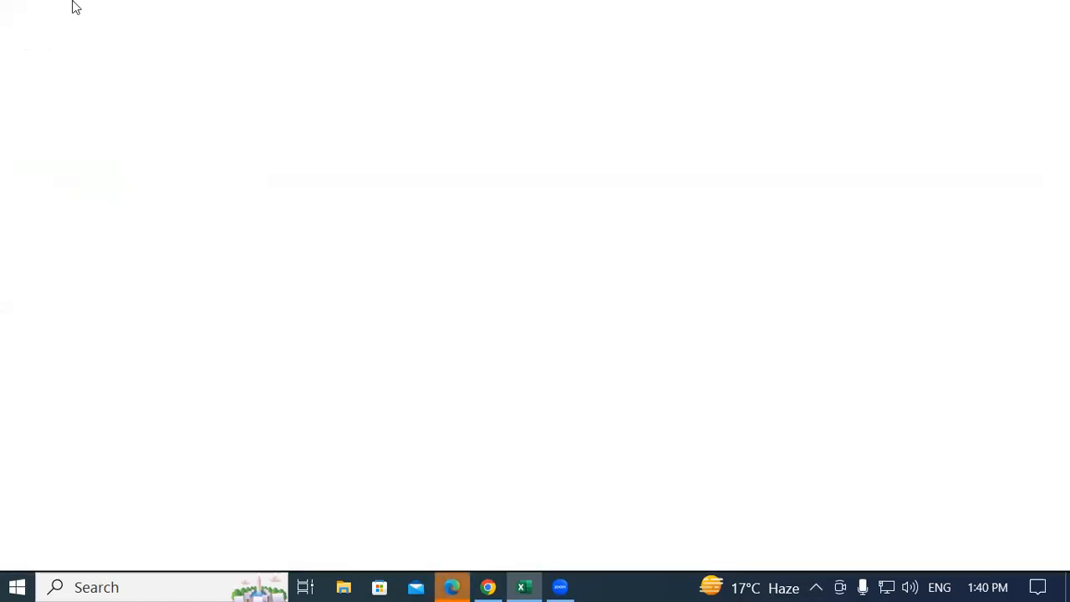
From the desktop, open Tax Invoice.pdf so it loads in Microsoft Edge
key(super+d)
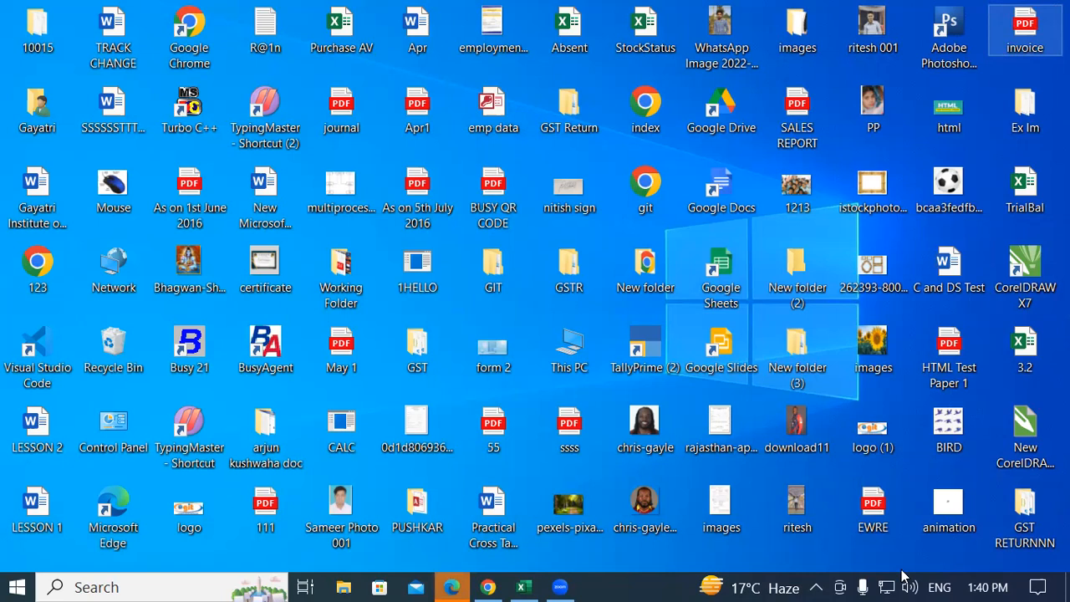
click(811, 562)
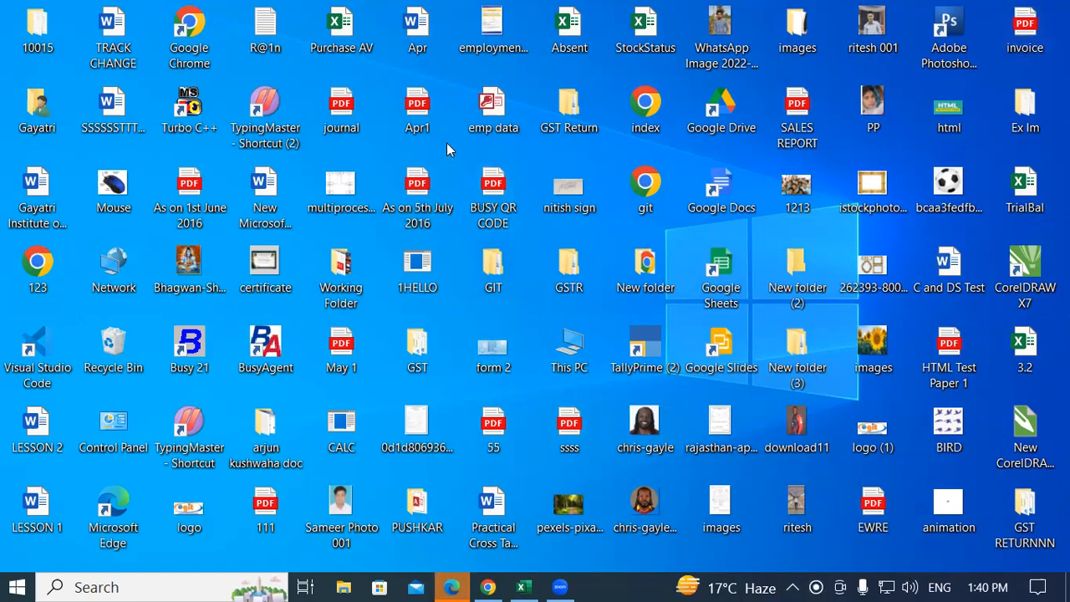
key(t)
key(t)
key(t)
key(t)
key(t)
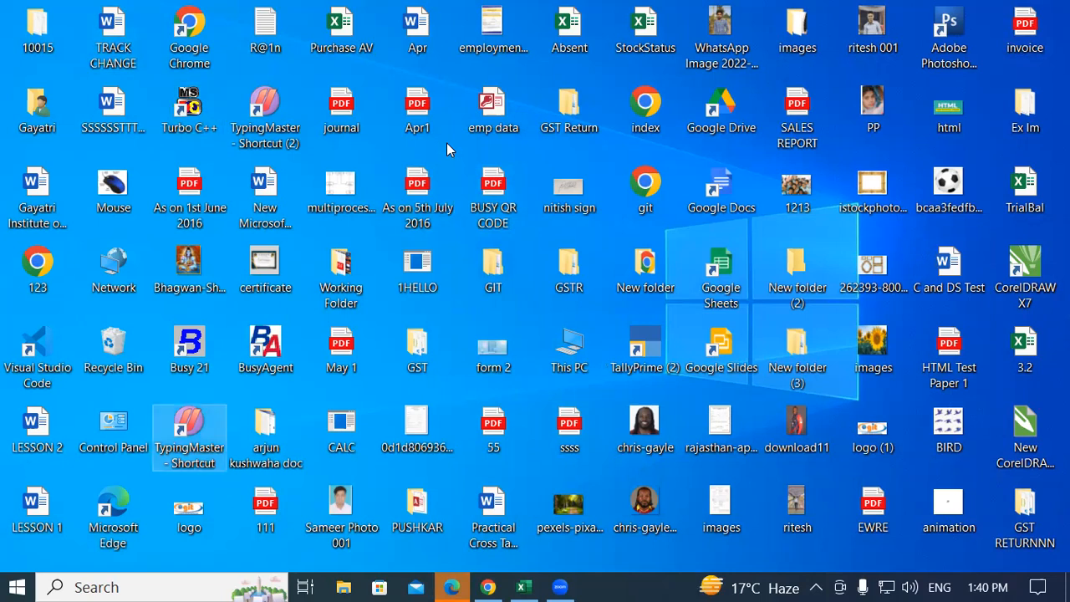
key(t)
key(t)
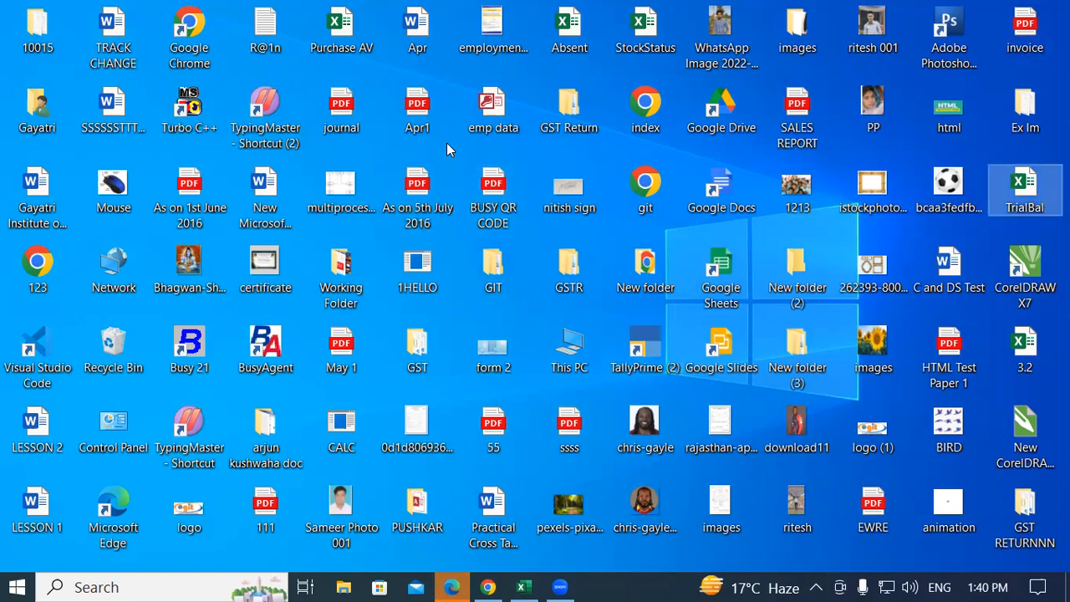
key(t)
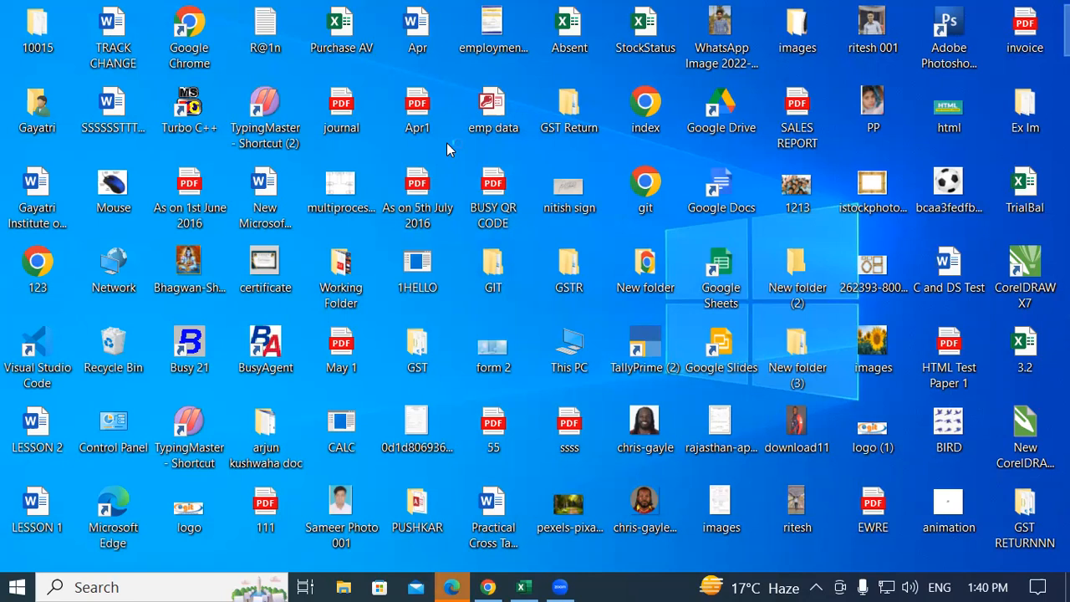
key(Return)
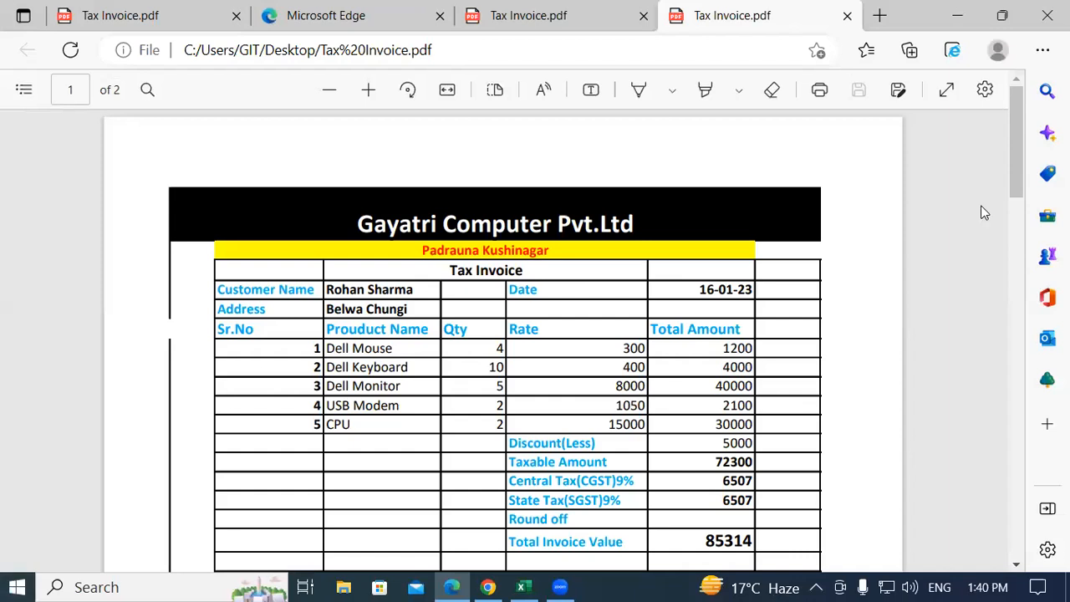
Scroll through the two-page Tax Invoice PDF in Edge, then switch back to the Excel workbook
scroll(984, 212, down, 2)
scroll(1014, 195, up, 1)
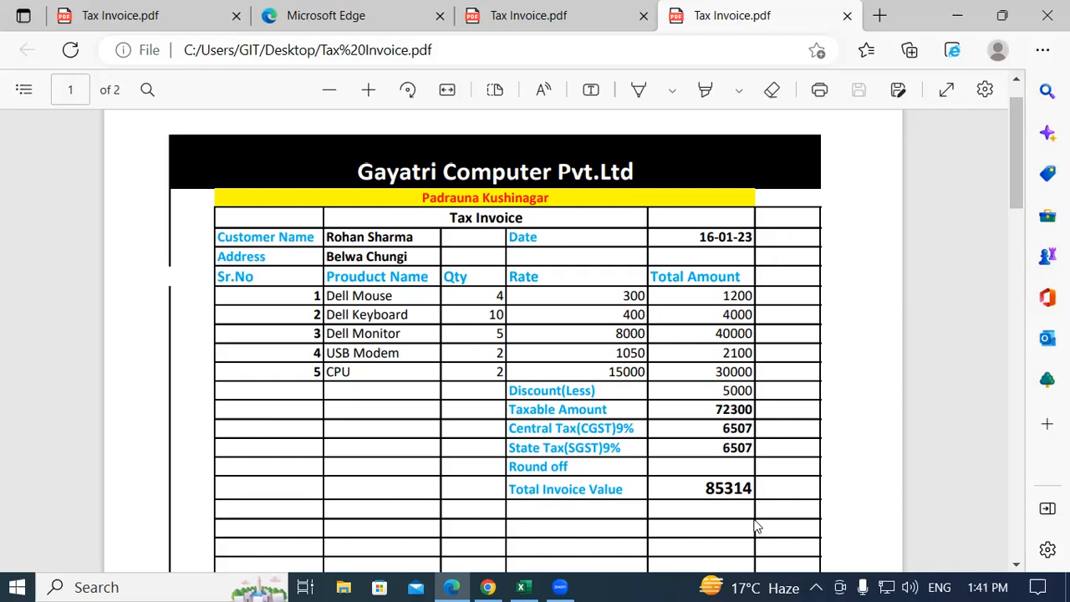
click(523, 587)
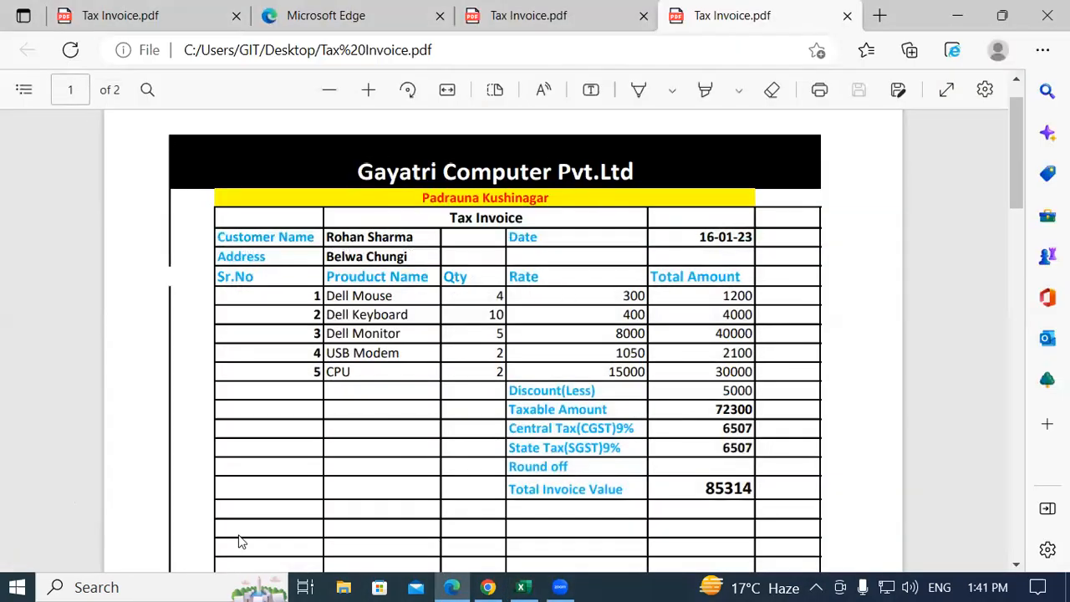
click(523, 587)
Remove all borders from column G, cells G3 to G22
click(432, 378)
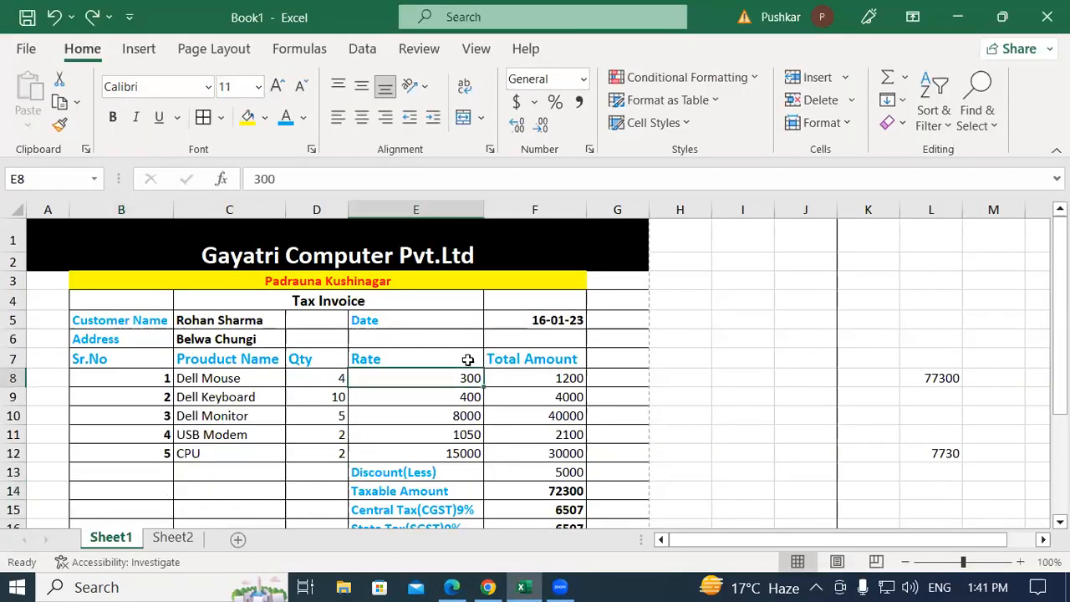
scroll(636, 326, down, 1)
scroll(628, 318, up, 1)
drag(614, 277, 639, 562)
mouse_move(636, 474)
mouse_down()
mouse_move(627, 425)
mouse_move(631, 482)
mouse_up()
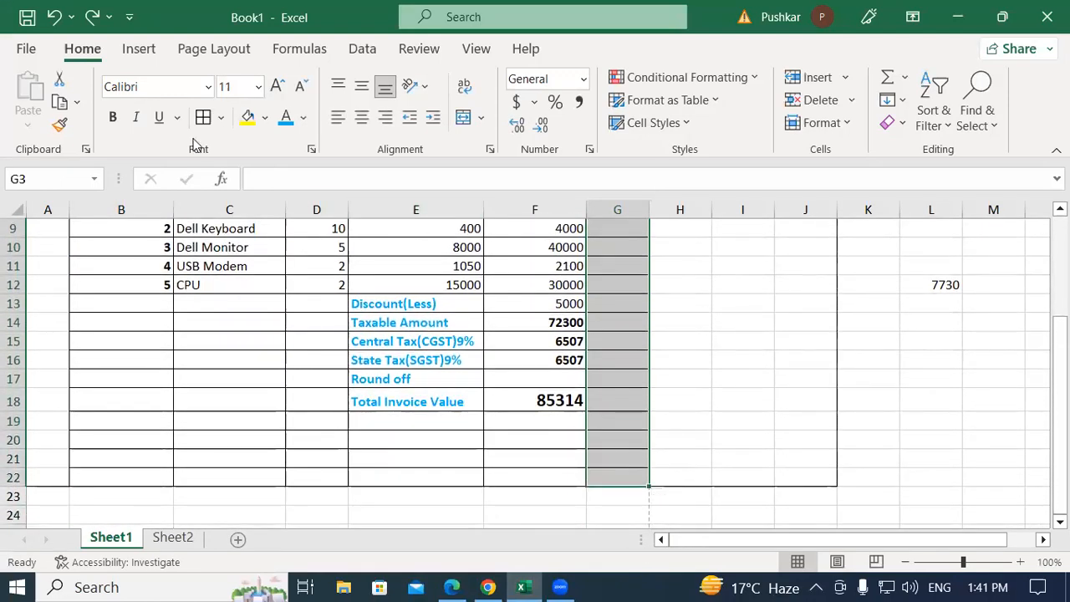
click(221, 117)
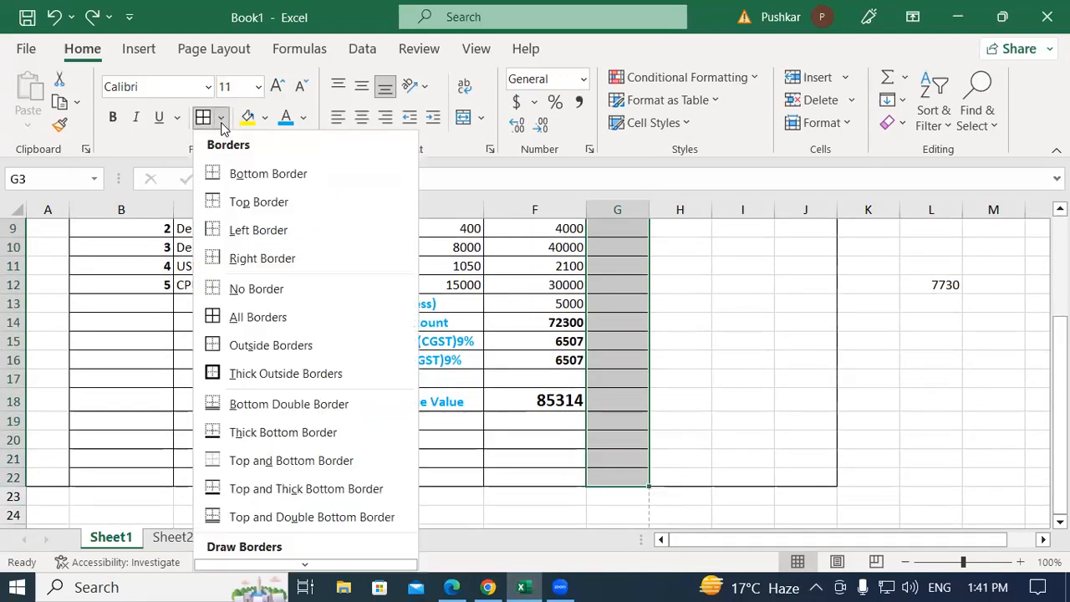
click(219, 288)
scroll(264, 288, up, 3)
click(682, 324)
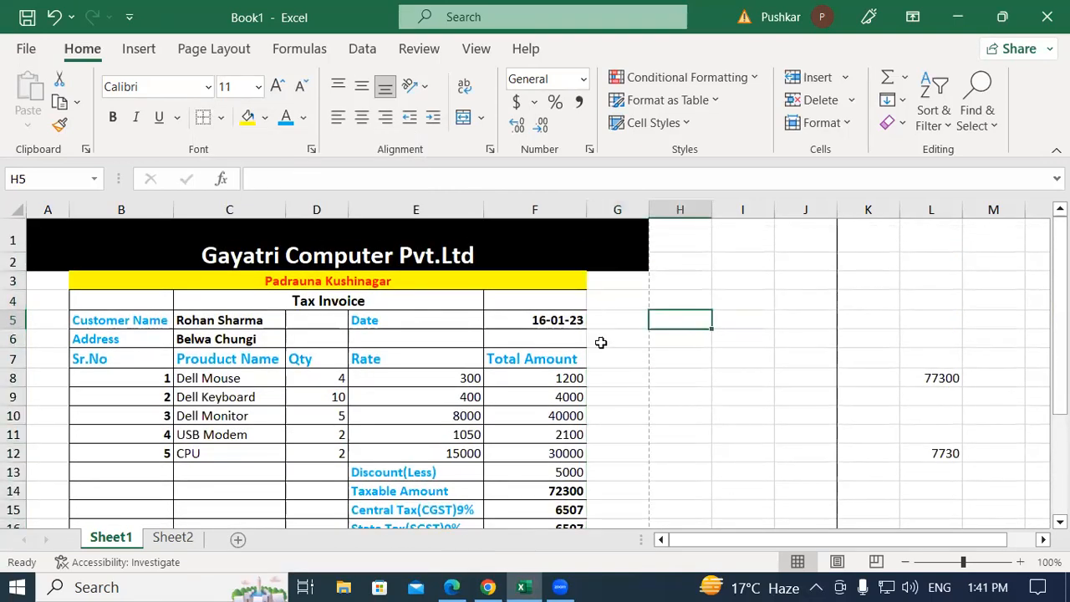
Remove the borders from the empty rows 19 to 23
scroll(600, 342, down, 4)
mouse_move(100, 349)
mouse_down()
mouse_move(490, 365)
mouse_move(544, 421)
mouse_up()
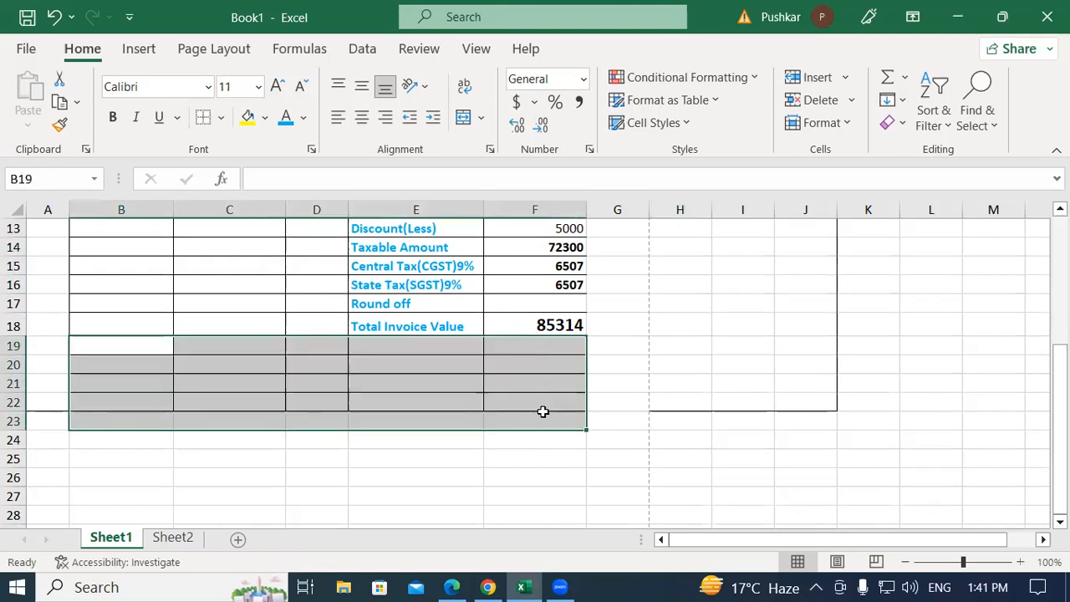
click(220, 118)
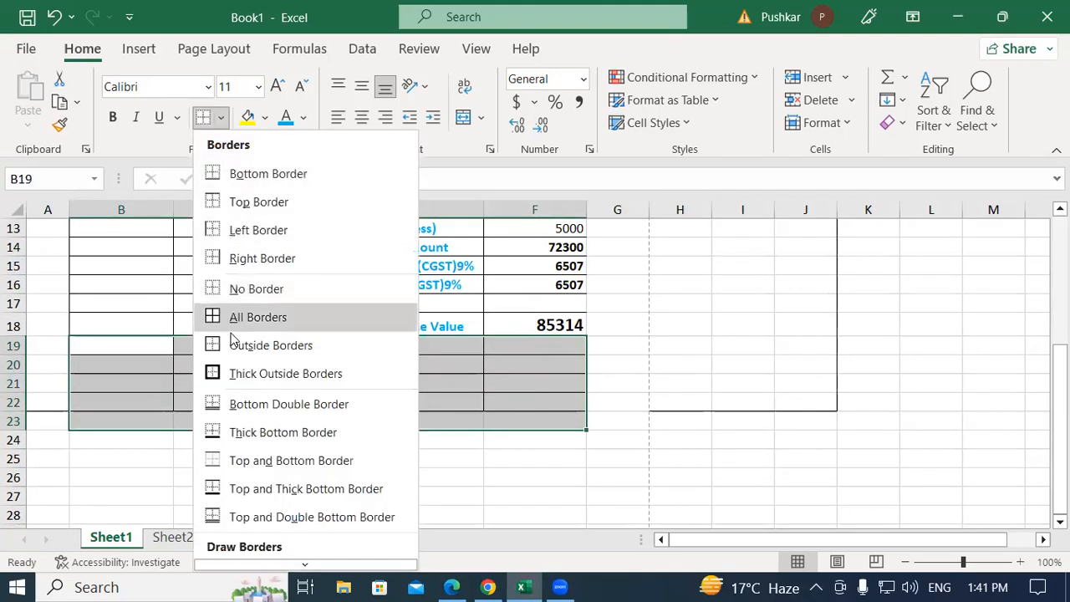
click(256, 289)
click(611, 347)
Strip every border from the whole invoice area A1:J22
scroll(614, 408, up, 3)
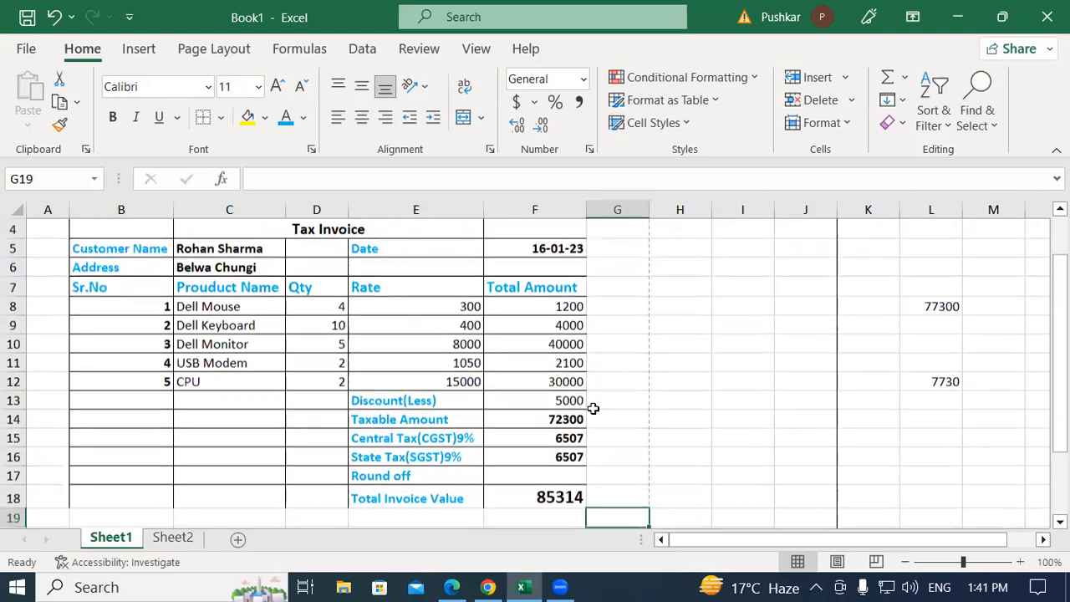
scroll(593, 408, up, 1)
drag(154, 242, 775, 346)
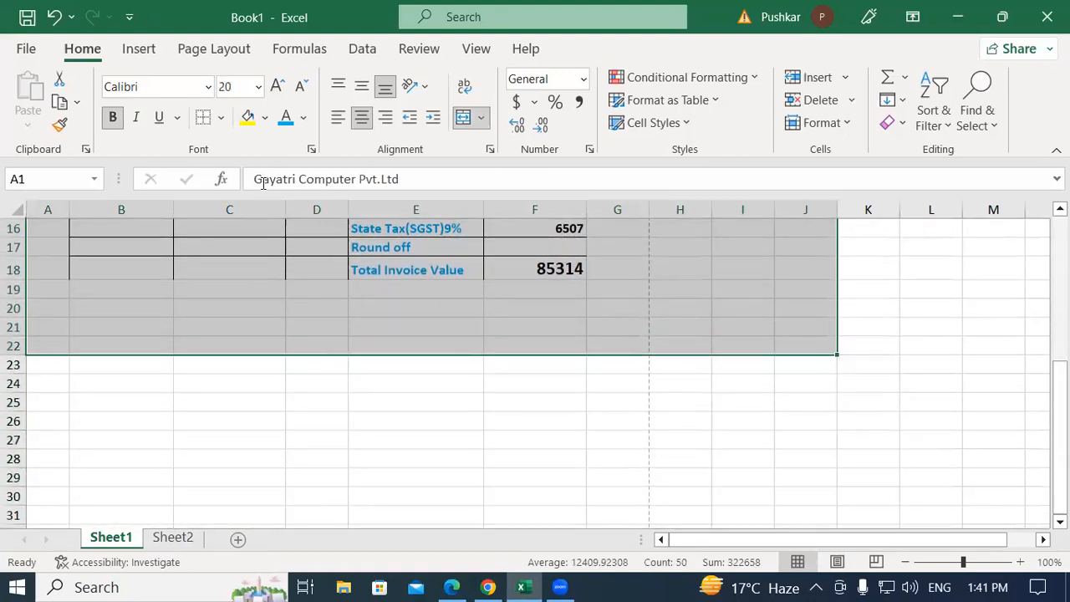
click(222, 118)
click(259, 289)
scroll(256, 282, up, 5)
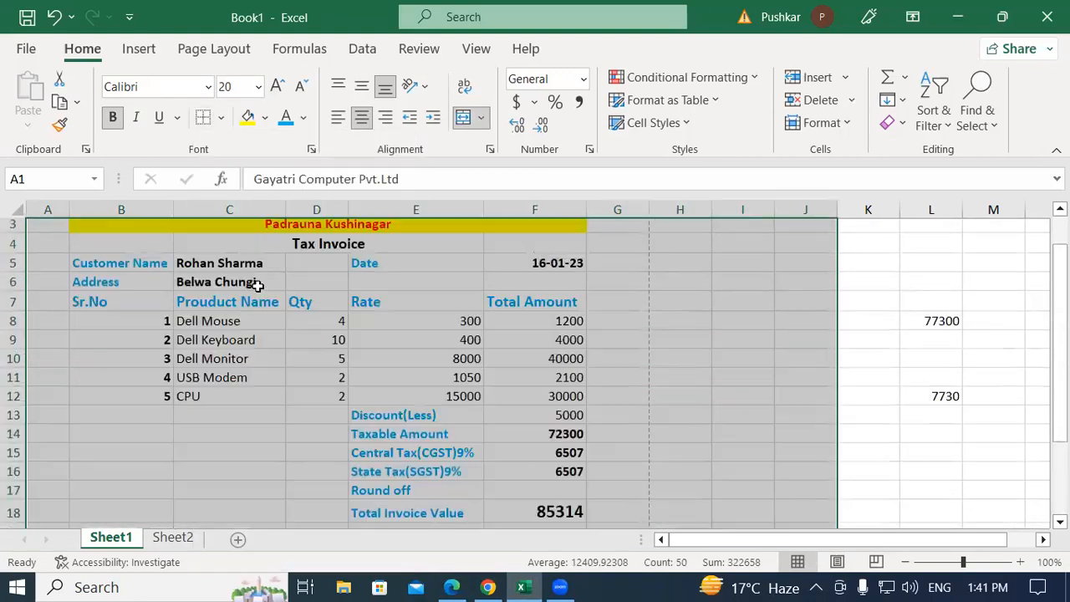
click(616, 373)
Apply Outside Borders to the invoice block from row 3 to row 18
scroll(720, 310, down, 1)
scroll(619, 361, down, 2)
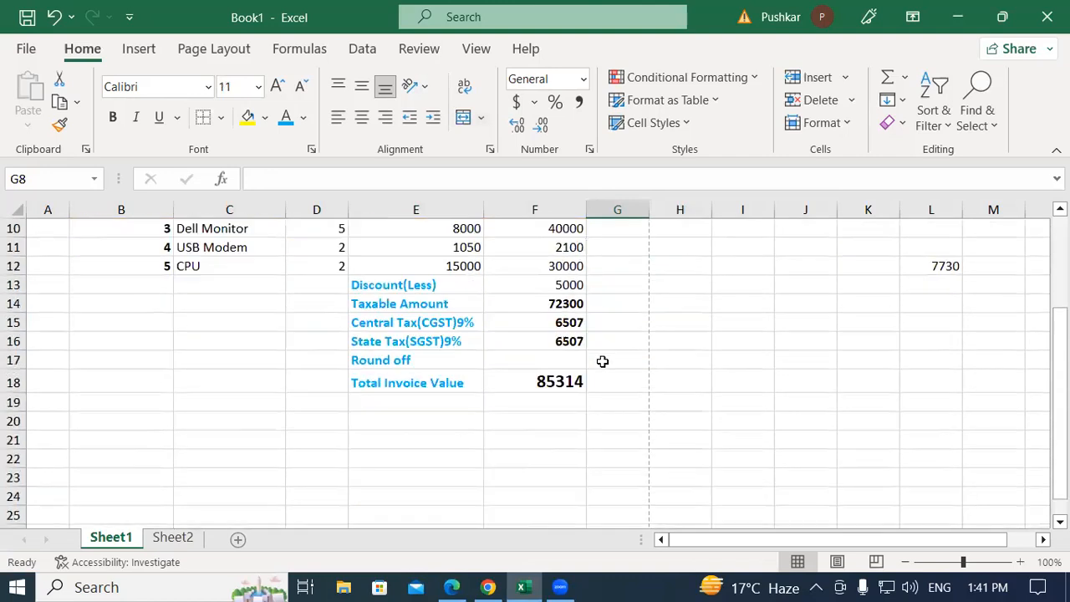
scroll(619, 385, up, 3)
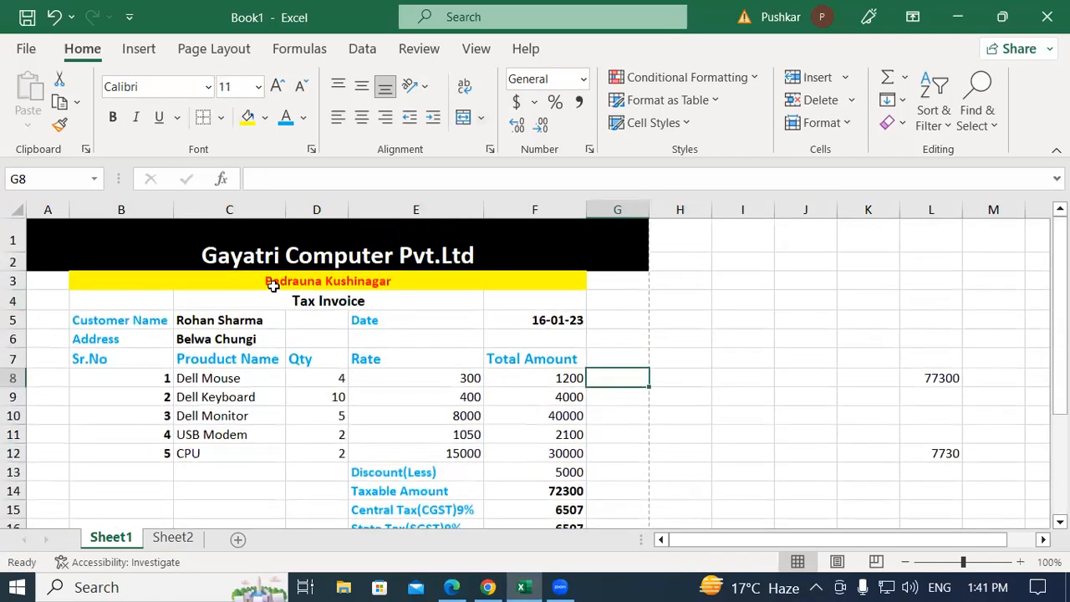
drag(47, 281, 584, 476)
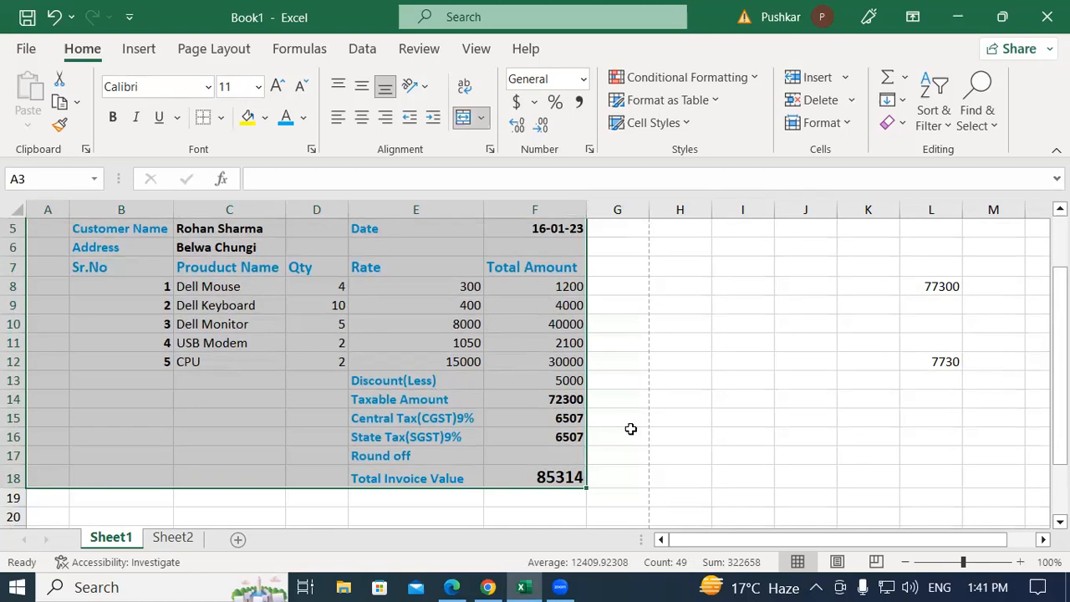
click(221, 117)
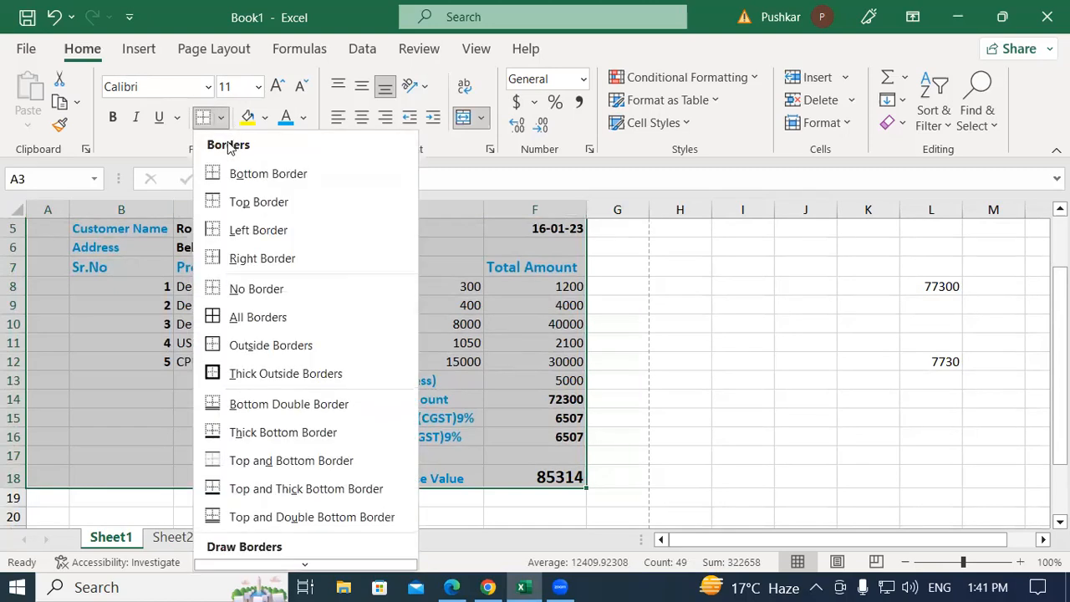
click(257, 356)
scroll(250, 349, up, 2)
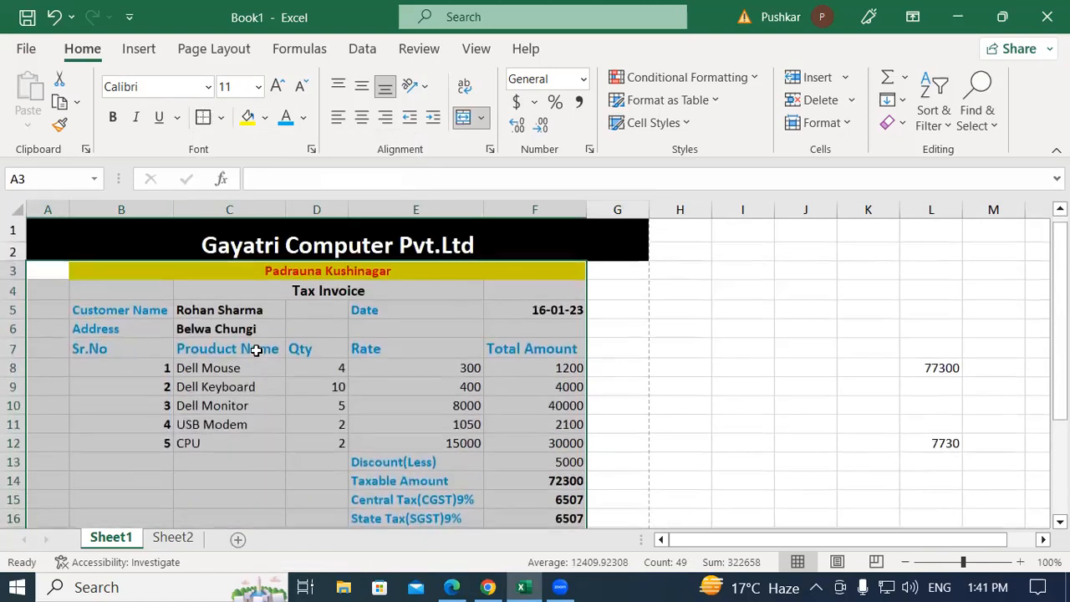
click(611, 318)
scroll(307, 399, down, 3)
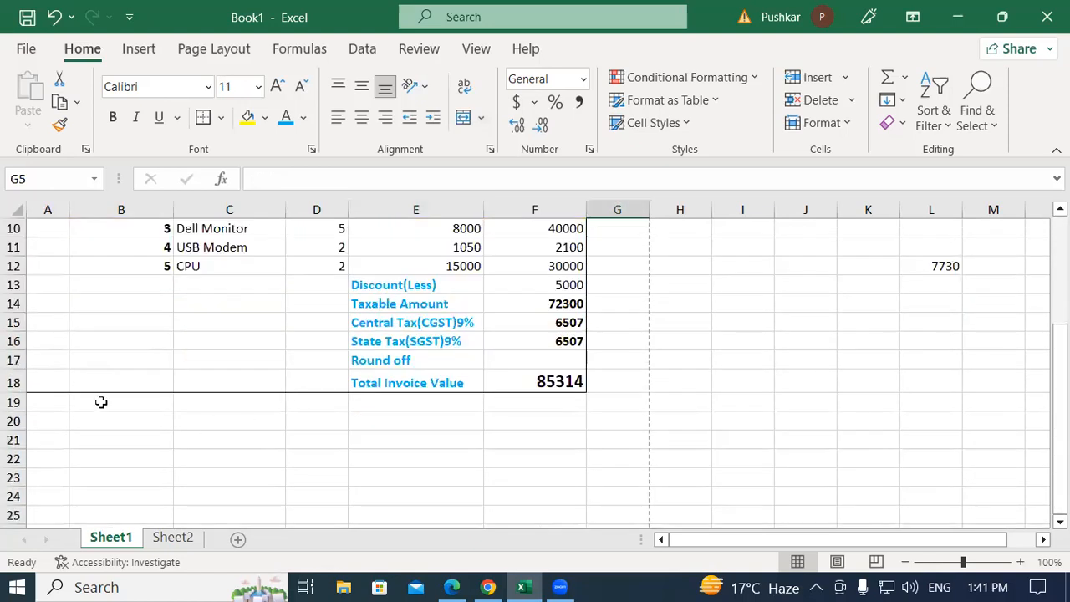
scroll(270, 342, up, 3)
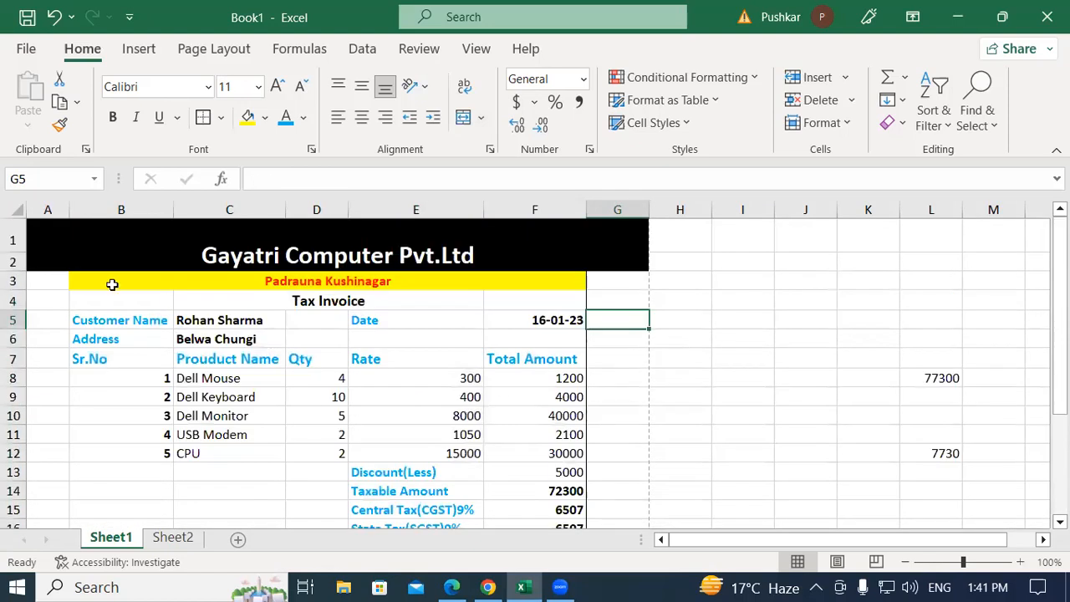
Check the invoice in File > Print preview and return to the sheet
click(26, 49)
click(81, 397)
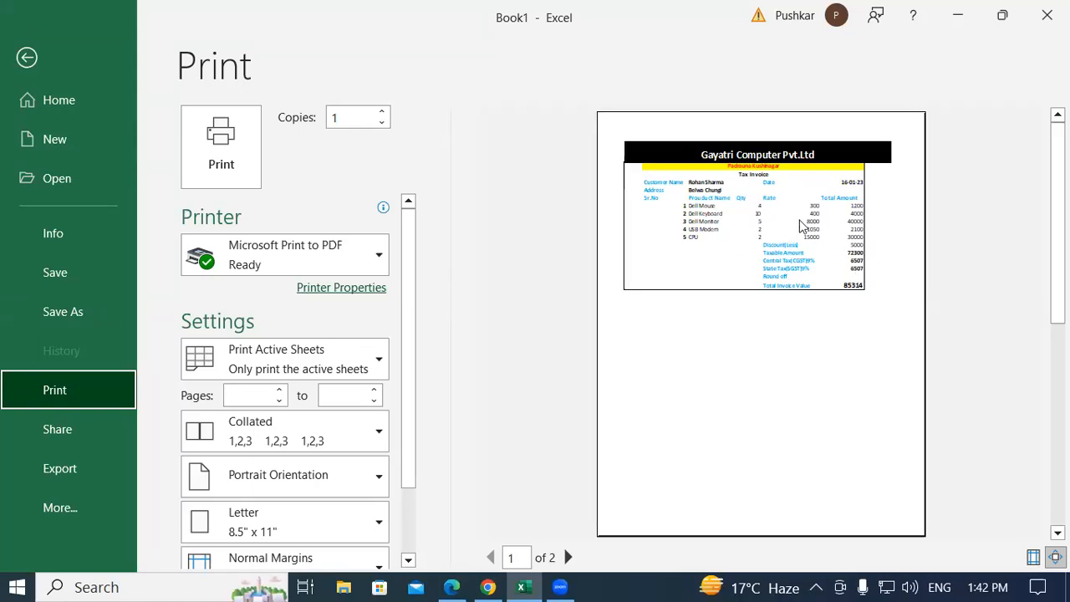
click(27, 56)
Apply All Borders to the invoice table B4:F18
click(396, 365)
drag(126, 299, 530, 492)
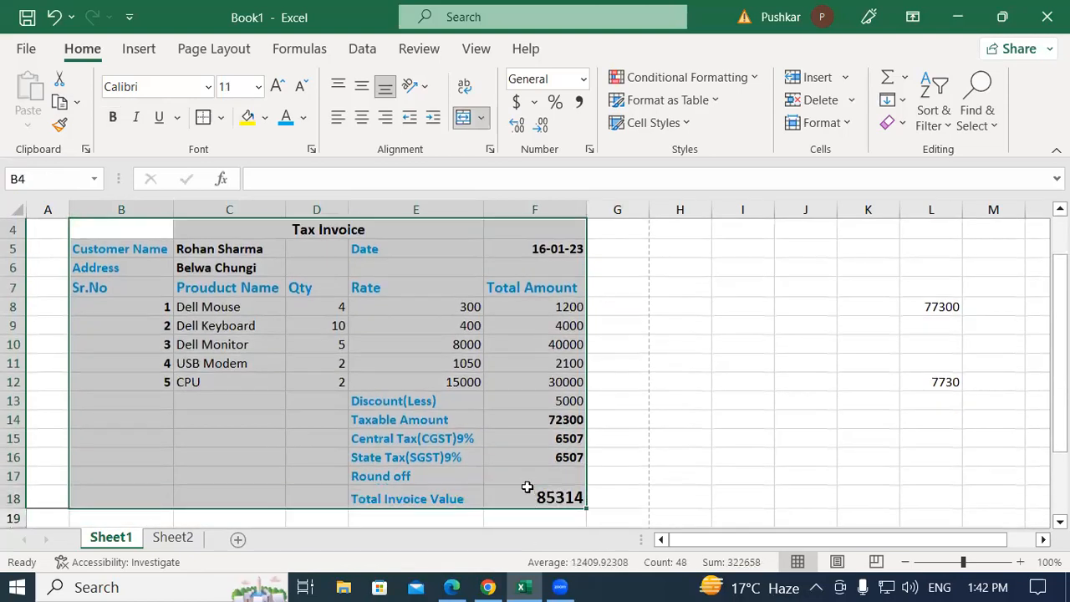
click(221, 123)
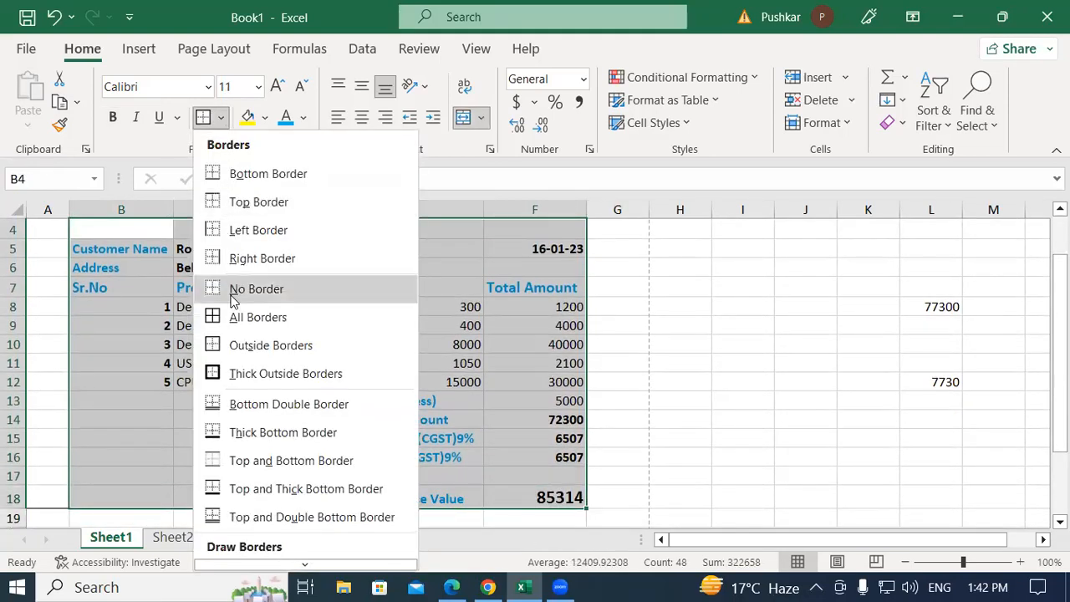
click(244, 316)
click(465, 319)
scroll(167, 267, up, 1)
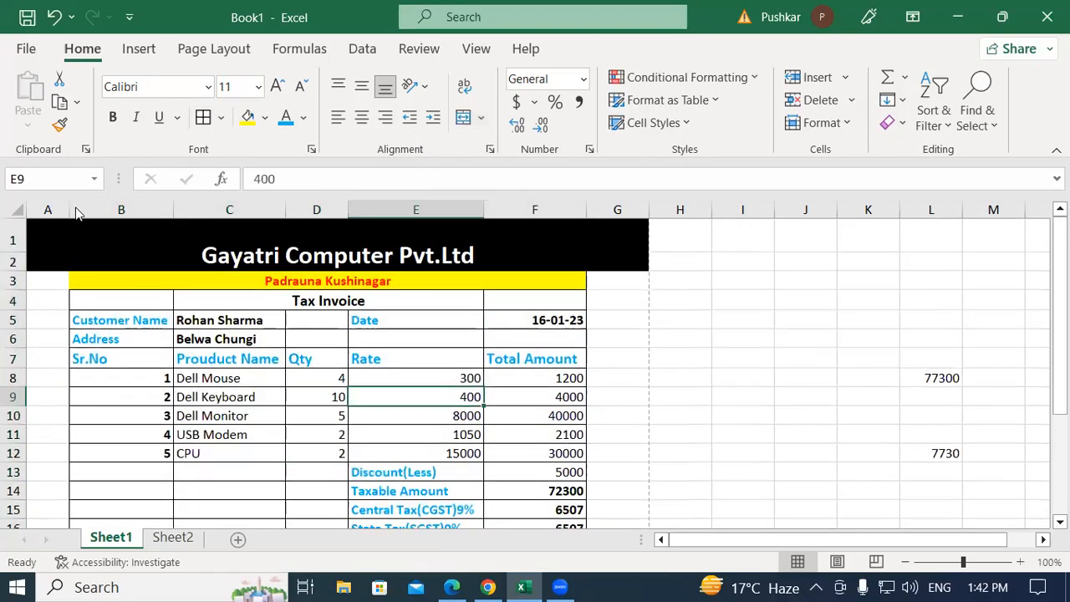
Recheck the bordered invoice in print preview, then return to the worksheet
key(alt+f)
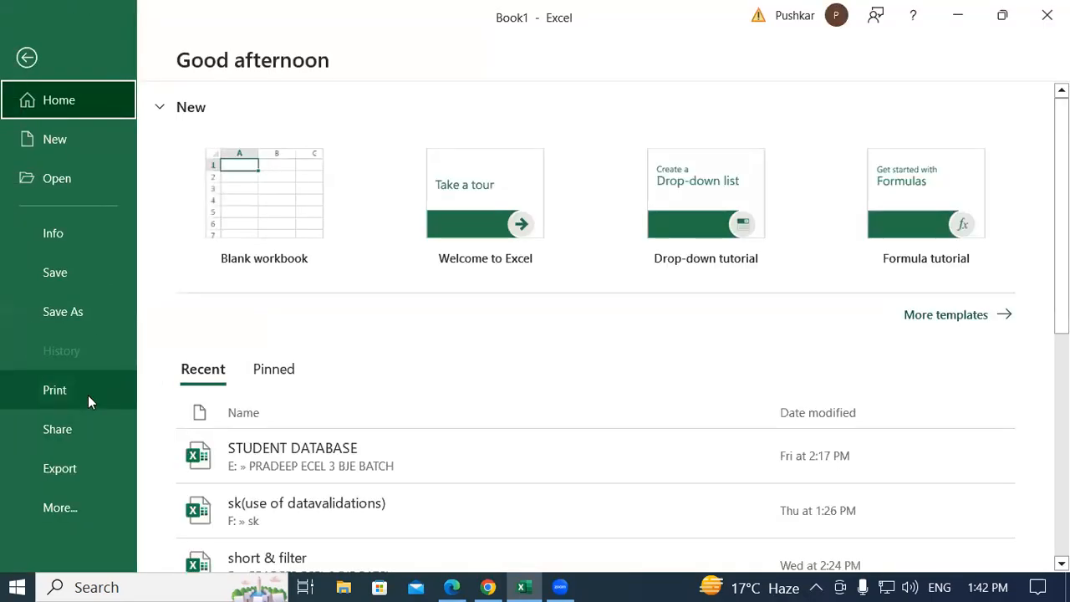
click(88, 394)
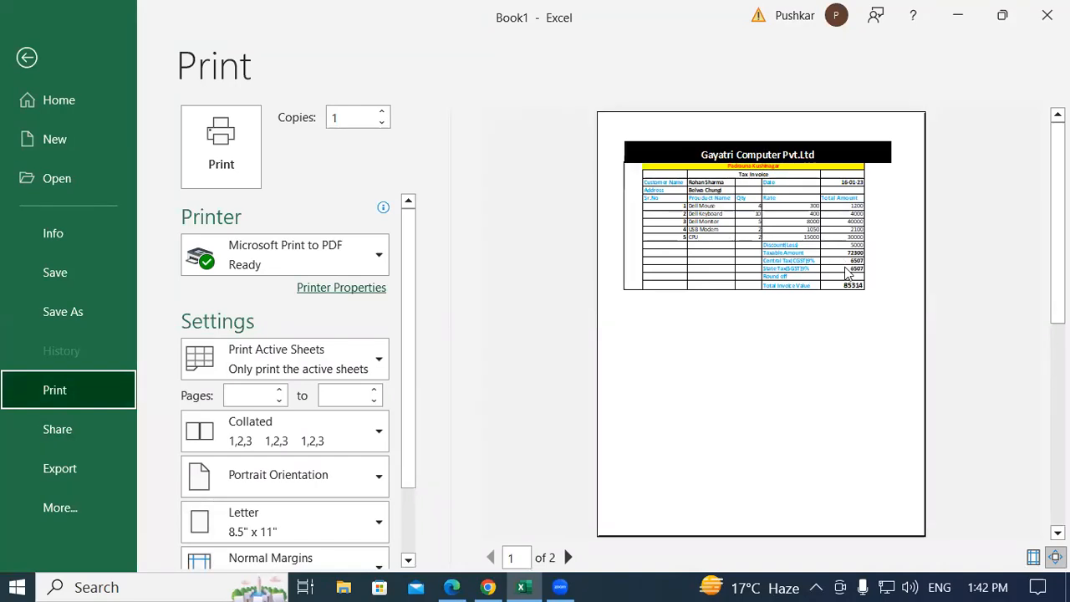
click(26, 58)
scroll(515, 401, down, 3)
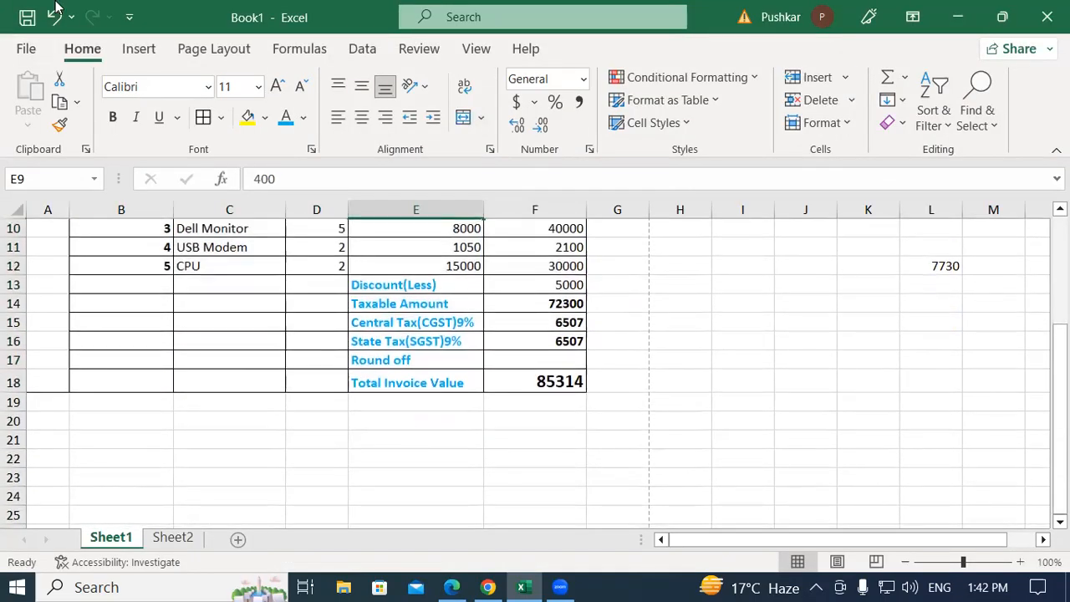
click(394, 284)
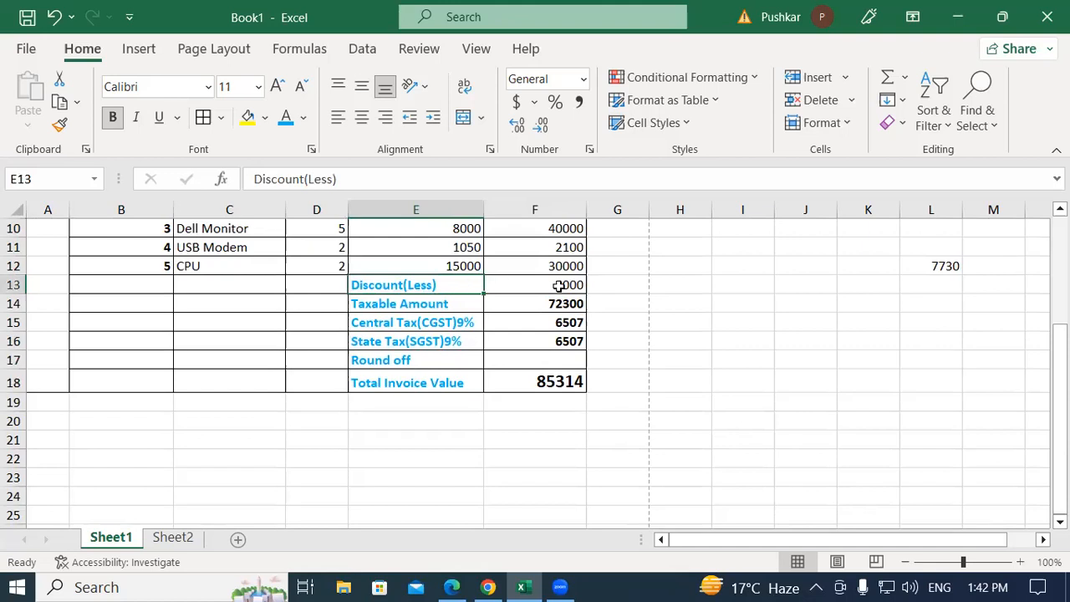
click(554, 284)
scroll(439, 338, up, 2)
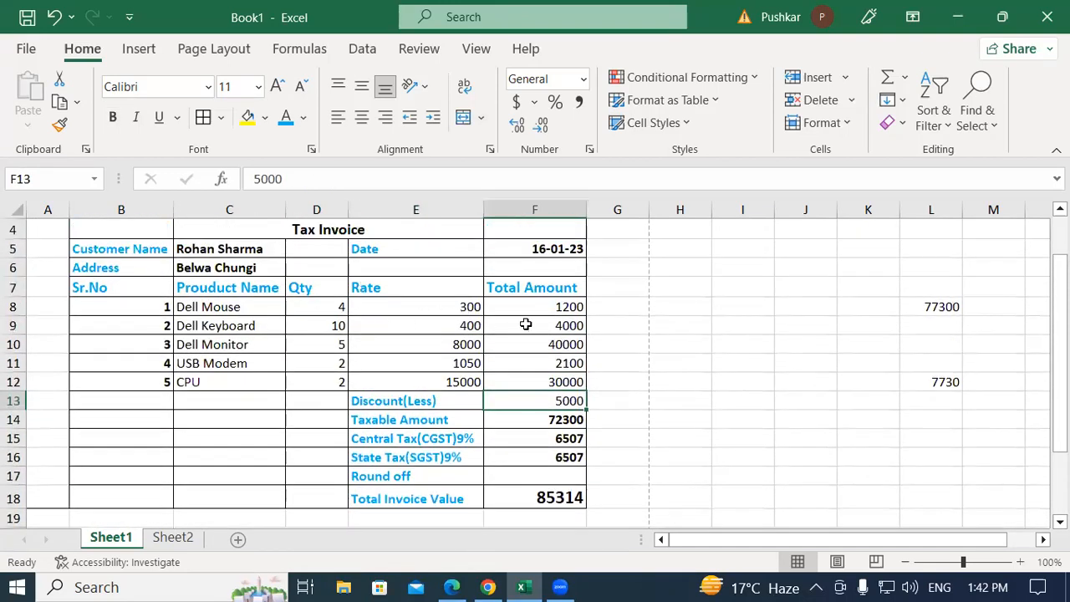
scroll(525, 325, up, 1)
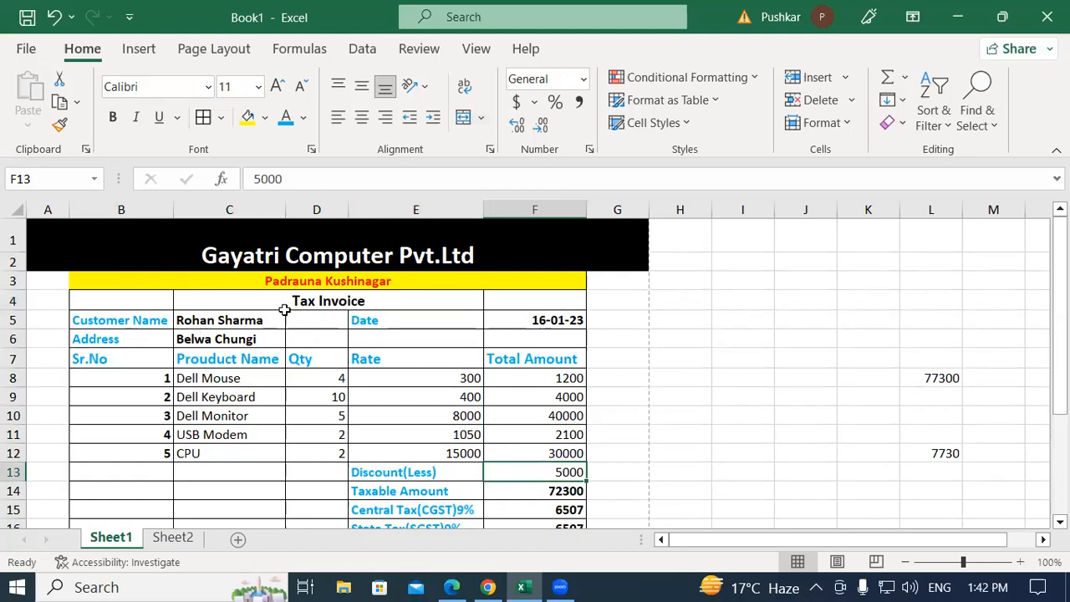
scroll(342, 383, down, 3)
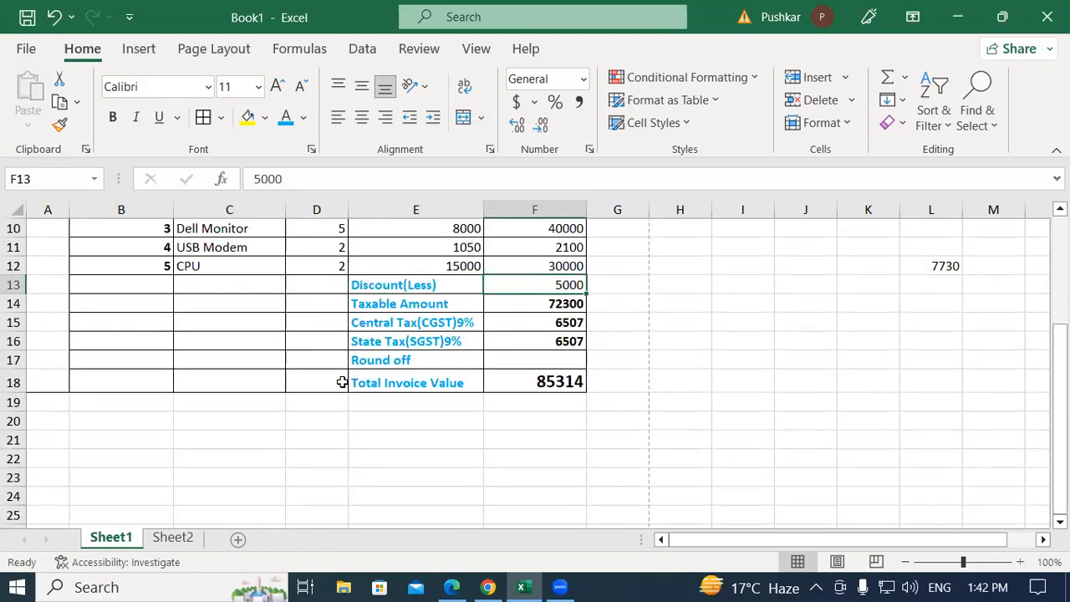
scroll(262, 379, up, 2)
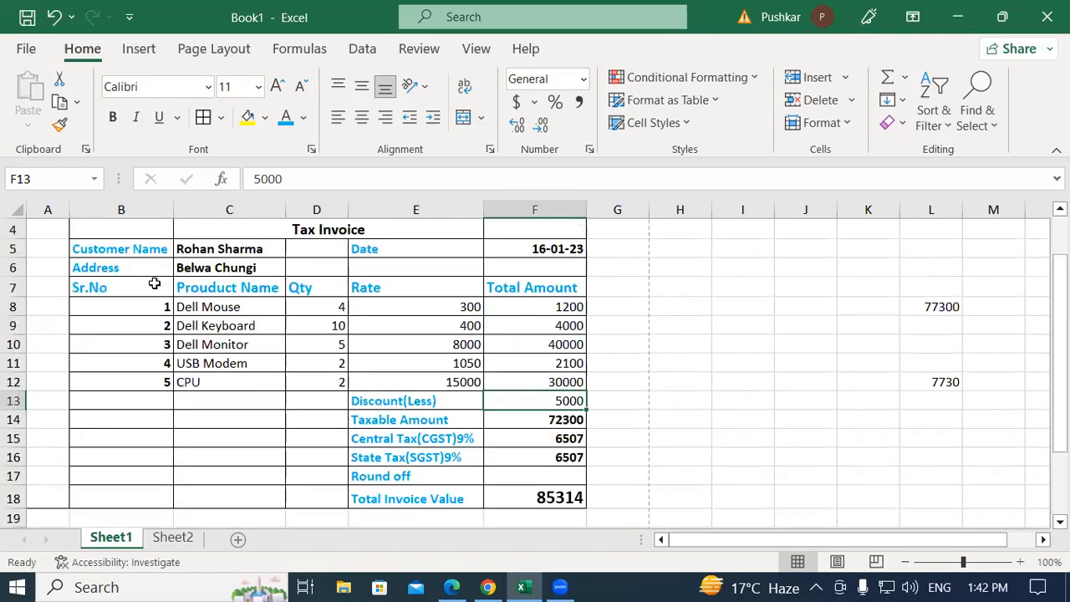
scroll(370, 339, up, 1)
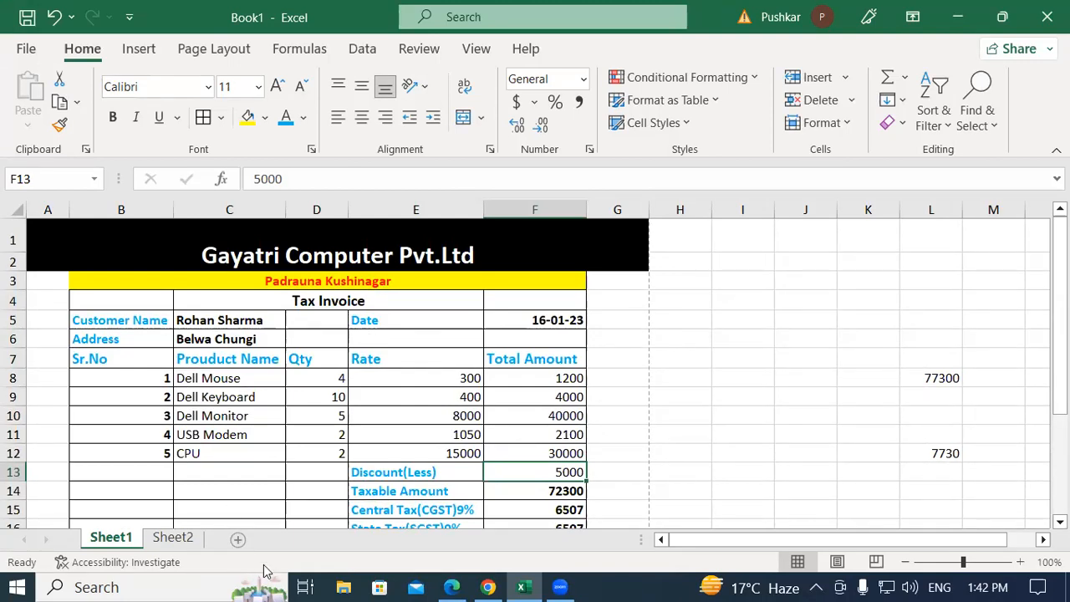
scroll(401, 413, down, 3)
scroll(401, 415, up, 2)
scroll(401, 415, up, 1)
scroll(232, 409, down, 2)
click(249, 412)
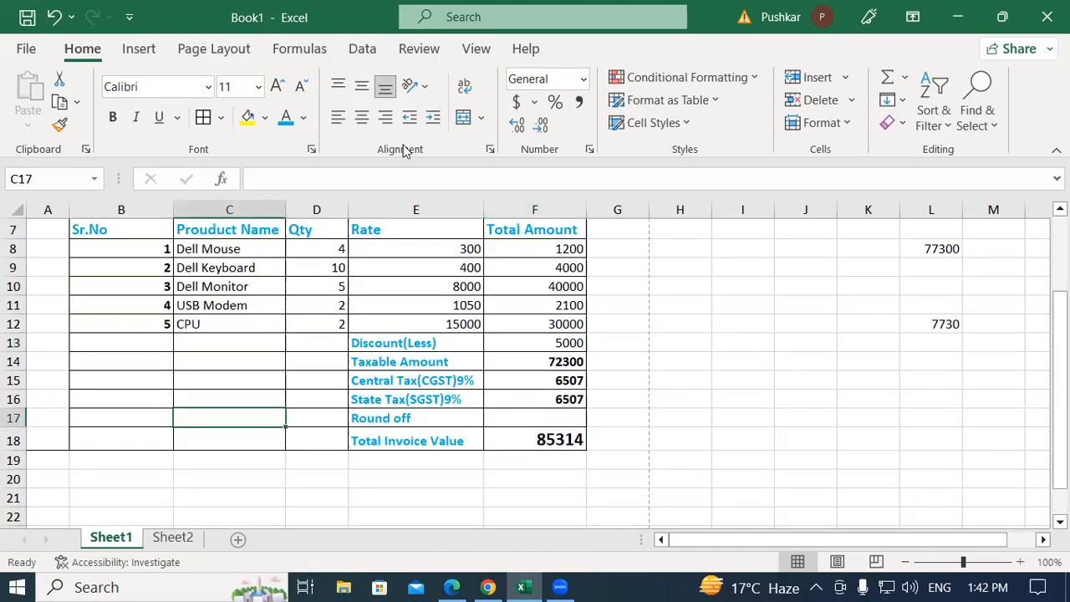